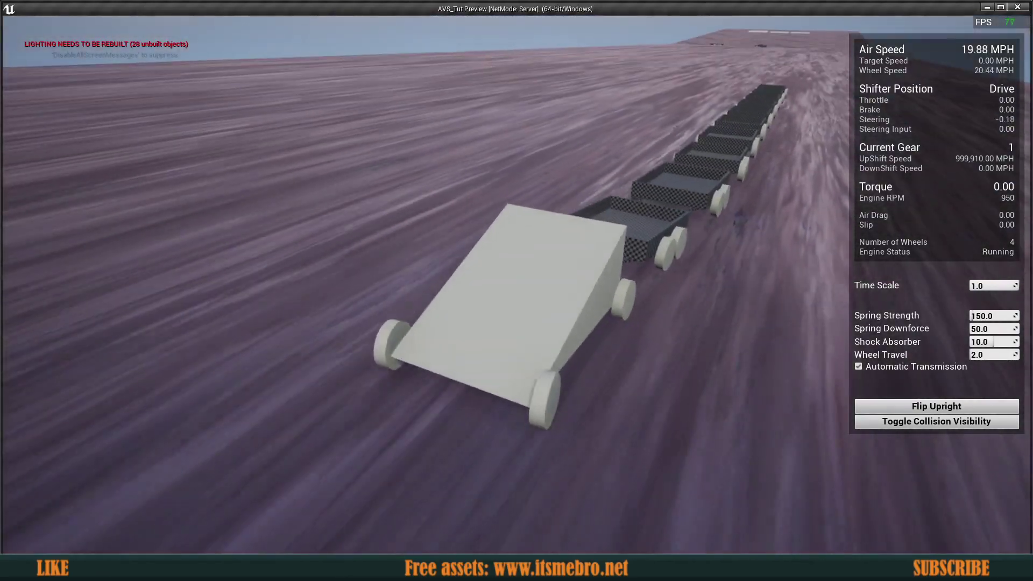
Drive the test car around the level while it tows the chain of trailers
{"action": "key", "text": "d"}
{"action": "key", "text": "a"}
{"action": "key", "text": "w"}
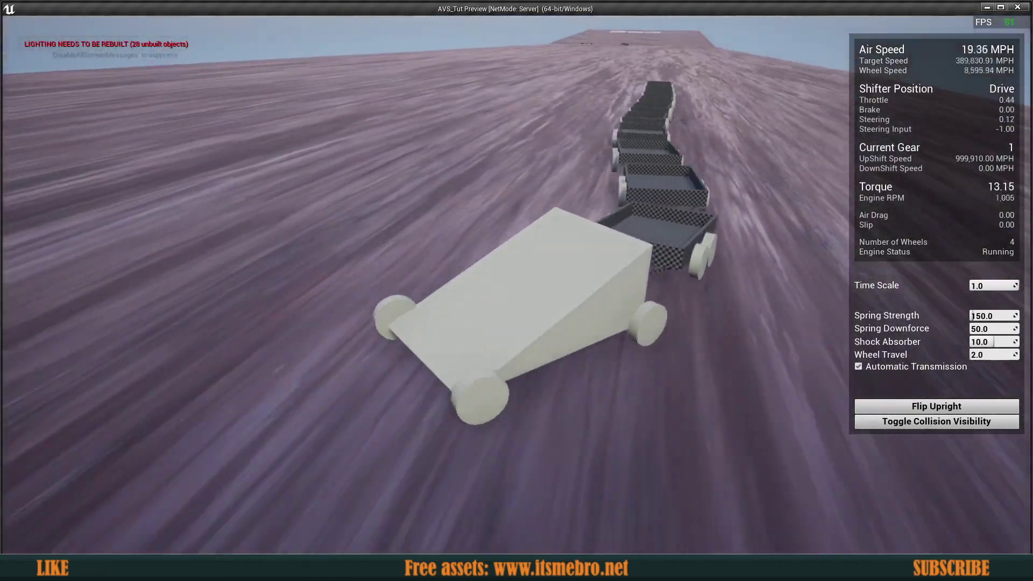
{"action": "key", "text": "d"}
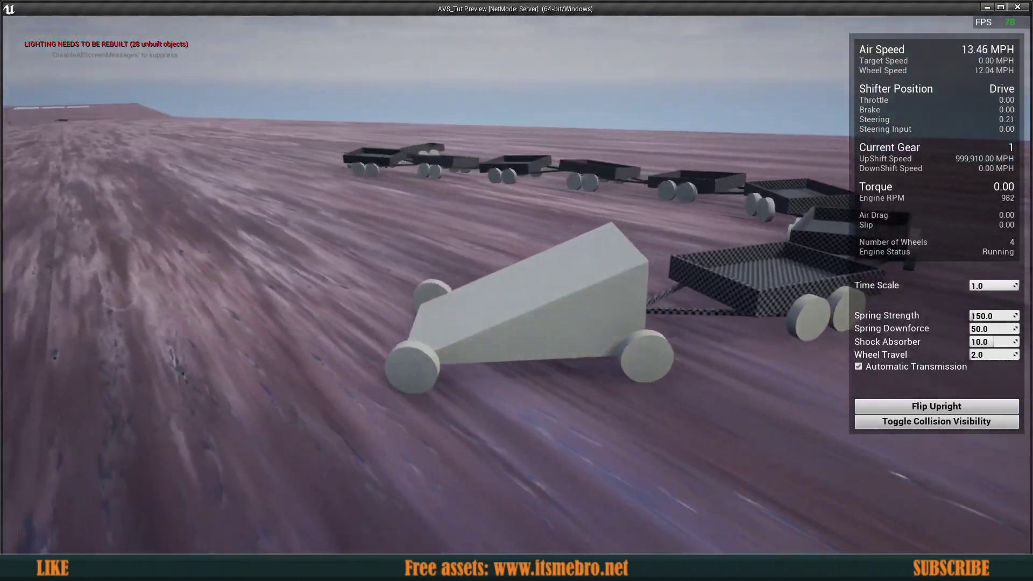
{"action": "key", "text": "w"}
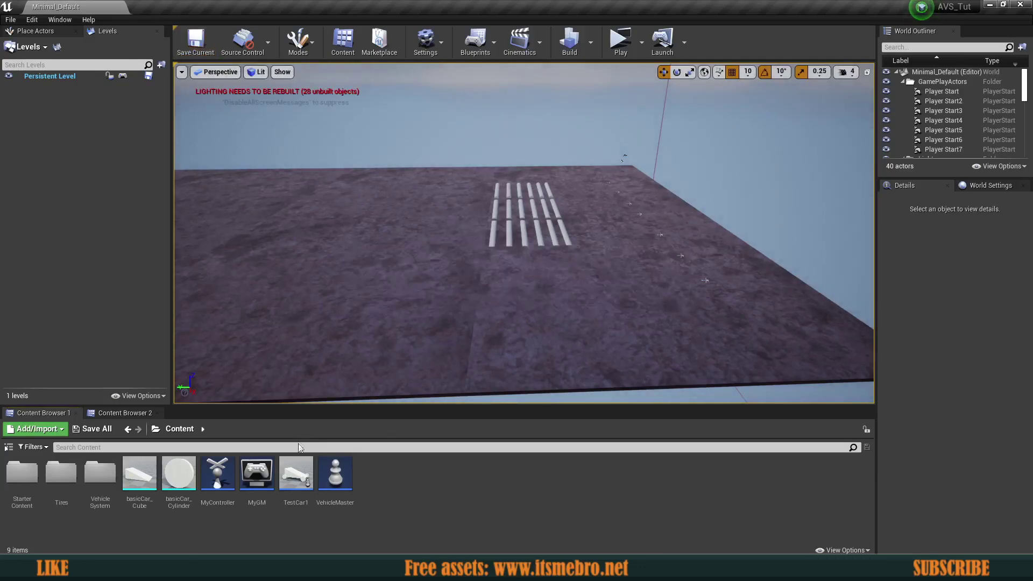
Create a Blueprint Class in the Content folder with AVS_Vehicle as its parent class
{"action": "right_click", "coordinate": [424, 505]}
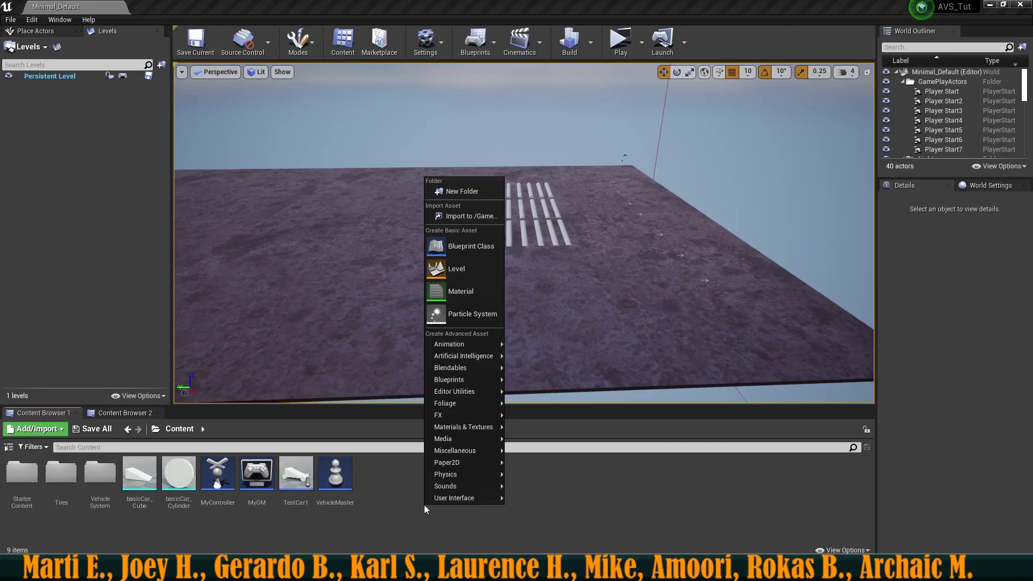
{"action": "left_click", "coordinate": [452, 246]}
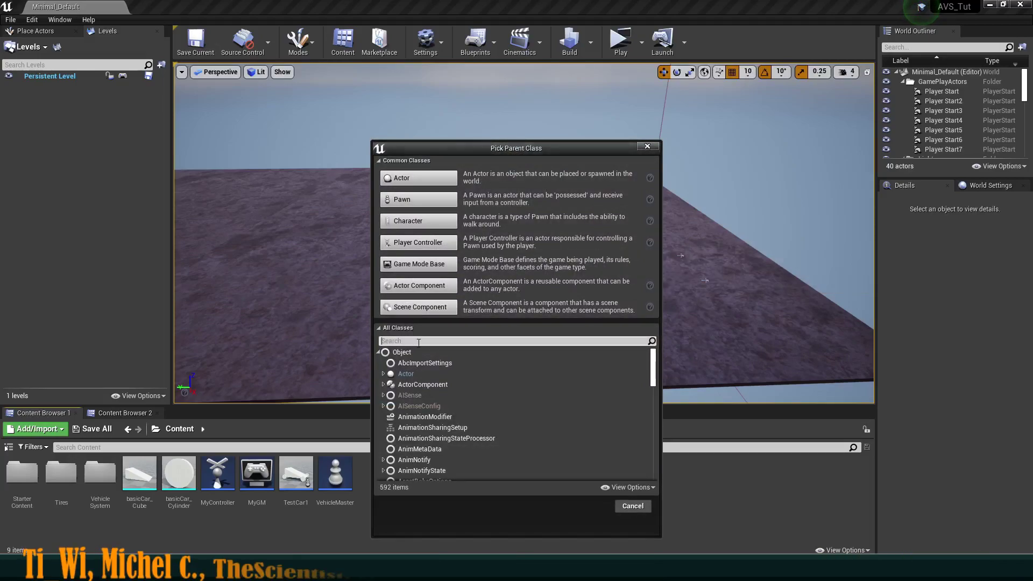
{"action": "type", "text": "avs"}
{"action": "left_click", "coordinate": [441, 406]}
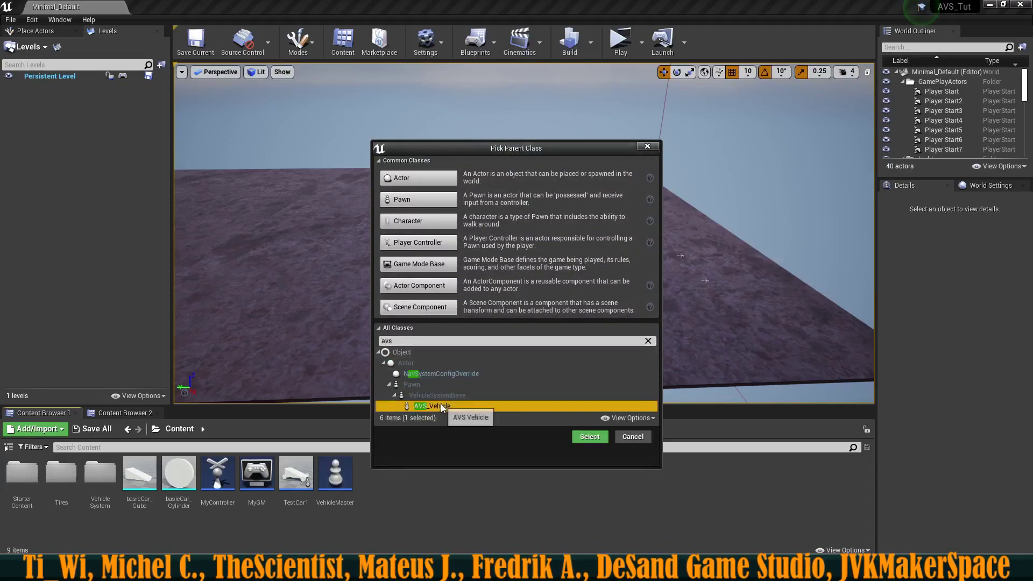
{"action": "left_click", "coordinate": [605, 441]}
Name the new blueprint Trailer1, open it for editing and save it
{"action": "type", "text": "Tai"}
{"action": "key", "text": "BackSpace"}
{"action": "key", "text": "BackSpace"}
{"action": "key", "text": "BackSpace"}
{"action": "key", "text": "BackSpace"}
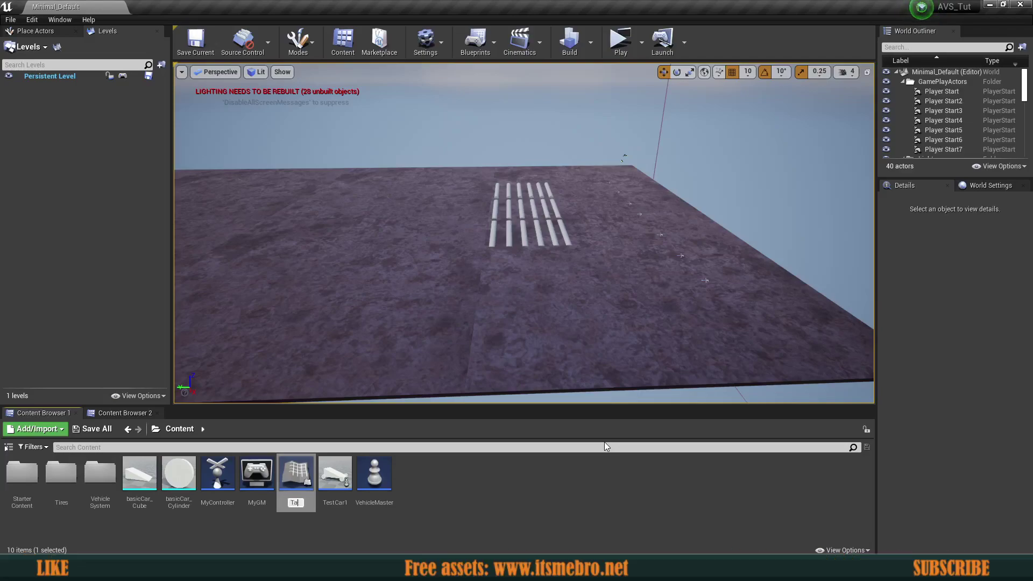
{"action": "type", "text": "ailer1"}
{"action": "key", "text": "Return"}
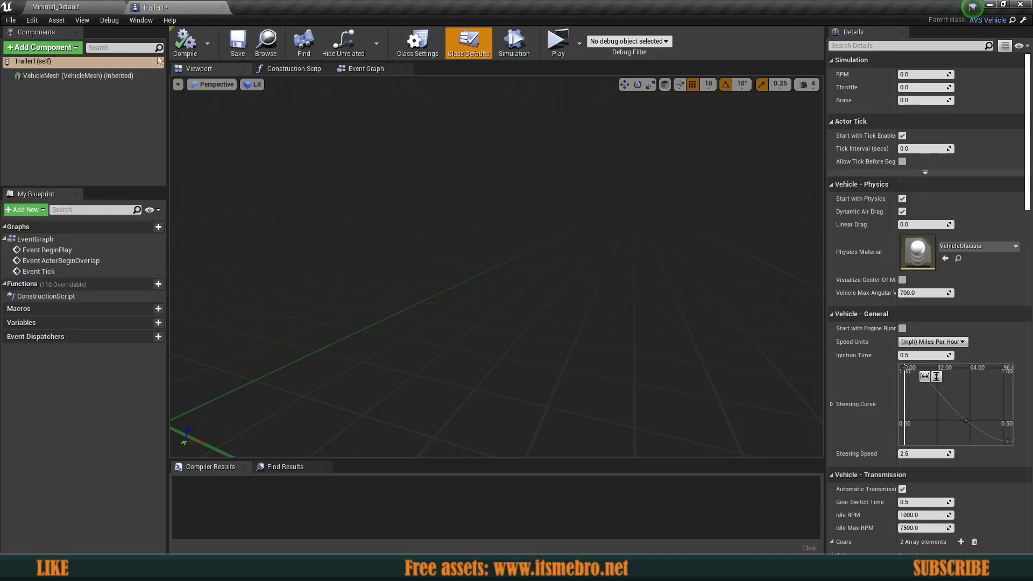
{"action": "left_click", "coordinate": [236, 48]}
Examine the inherited VehicleMesh component's static mesh, physics and collision settings
{"action": "left_click", "coordinate": [79, 76]}
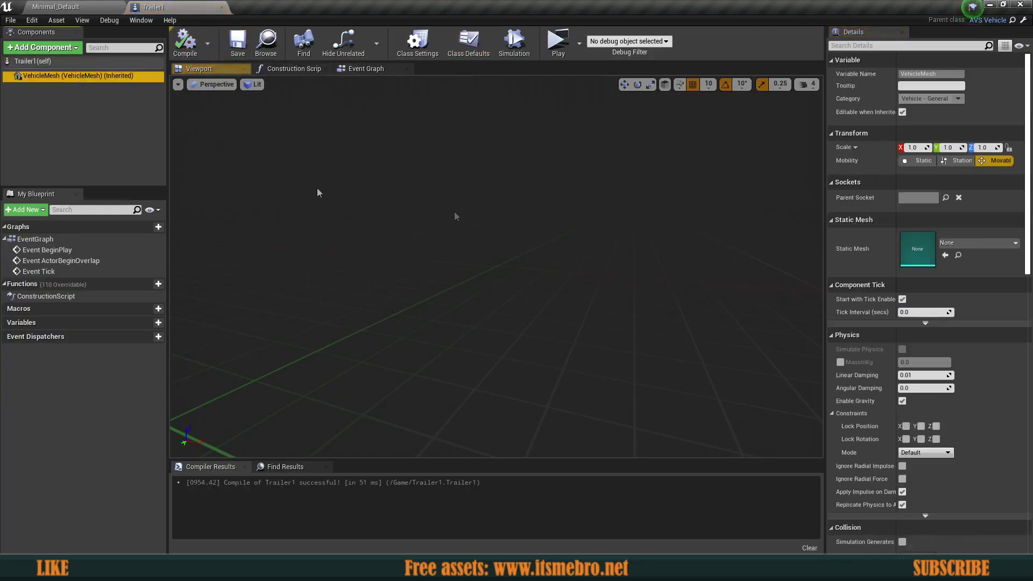
{"action": "scroll", "coordinate": [964, 295], "scroll_direction": "down", "scroll_amount": 3}
{"action": "scroll", "coordinate": [933, 305], "scroll_direction": "up", "scroll_amount": 3}
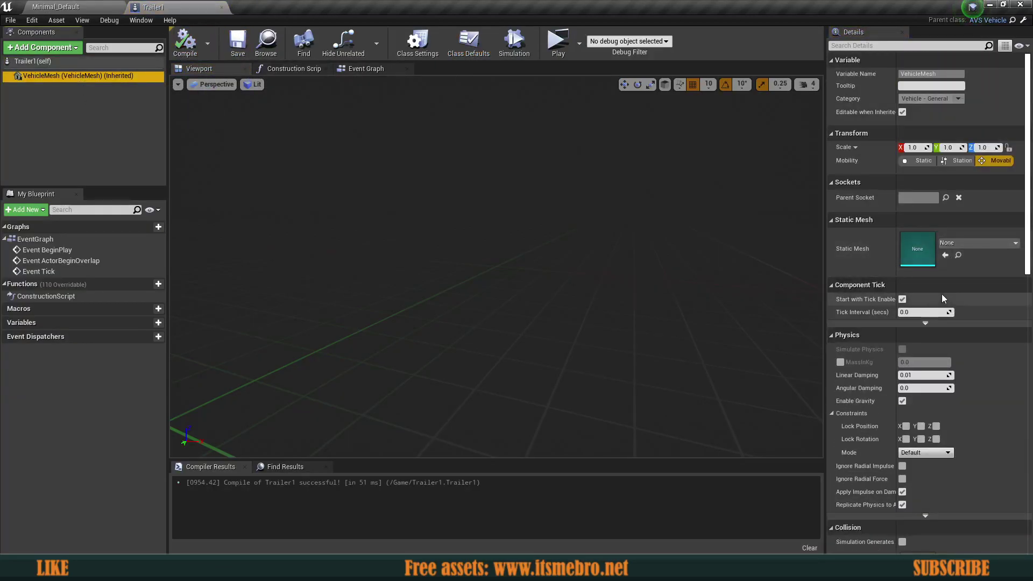
{"action": "scroll", "coordinate": [942, 295], "scroll_direction": "down", "scroll_amount": 10}
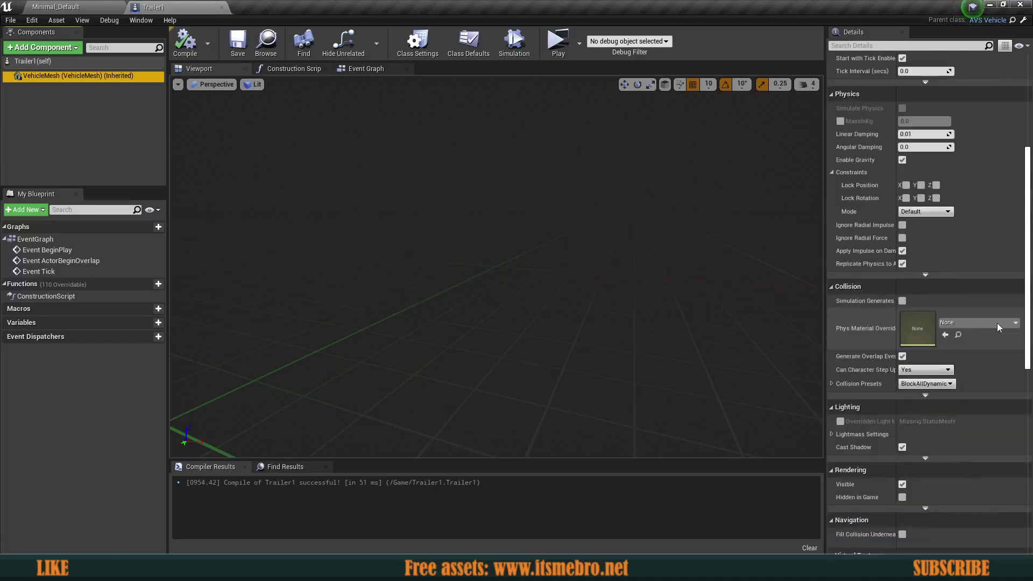
{"action": "scroll", "coordinate": [925, 301], "scroll_direction": "up", "scroll_amount": 10}
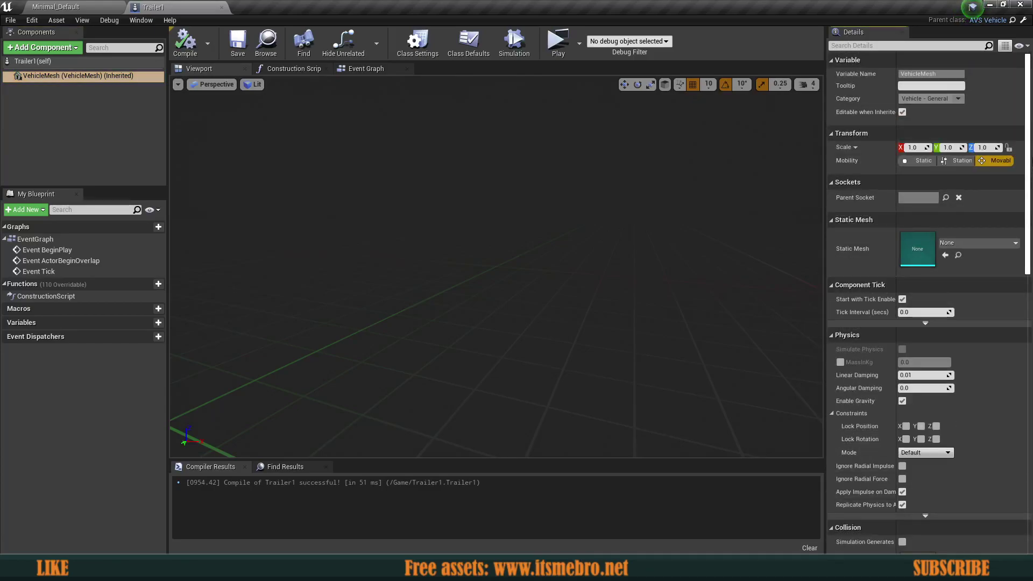
{"action": "left_click", "coordinate": [43, 107]}
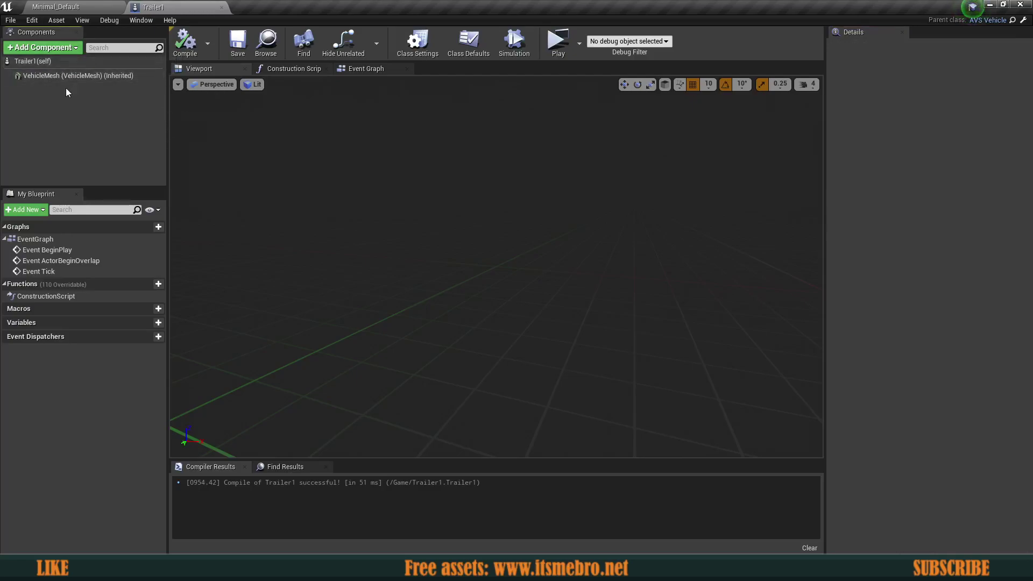
{"action": "left_click", "coordinate": [65, 7]}
{"action": "left_click", "coordinate": [194, 8]}
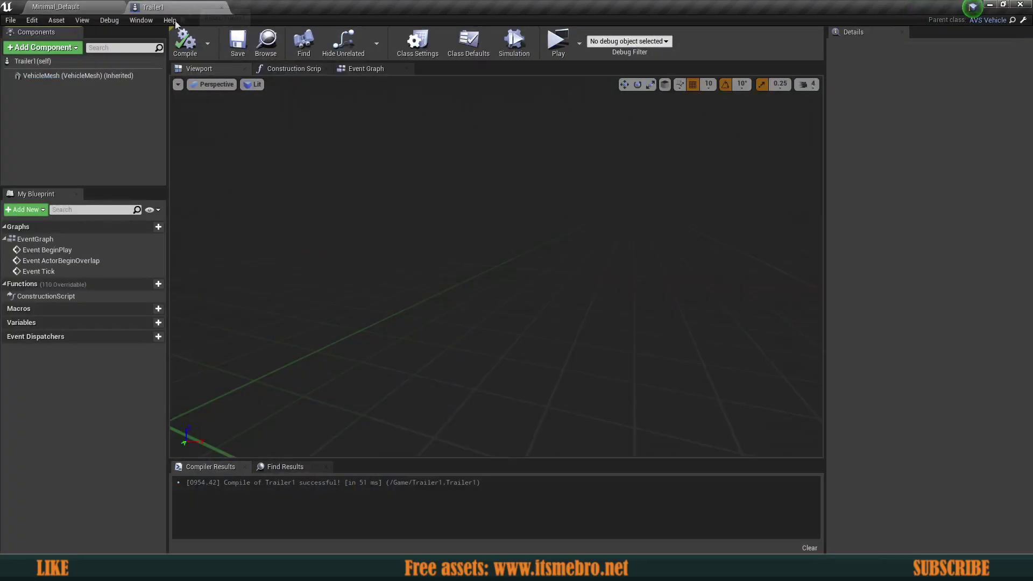
Add a Vehicle Wheel component to the Trailer1 blueprint
{"action": "left_click", "coordinate": [60, 48]}
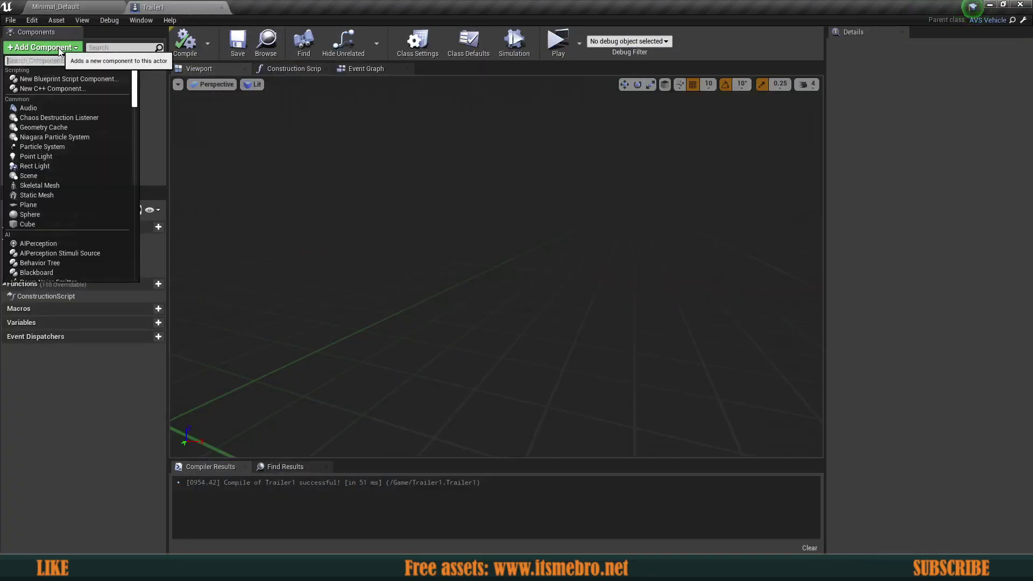
{"action": "type", "text": "vec"}
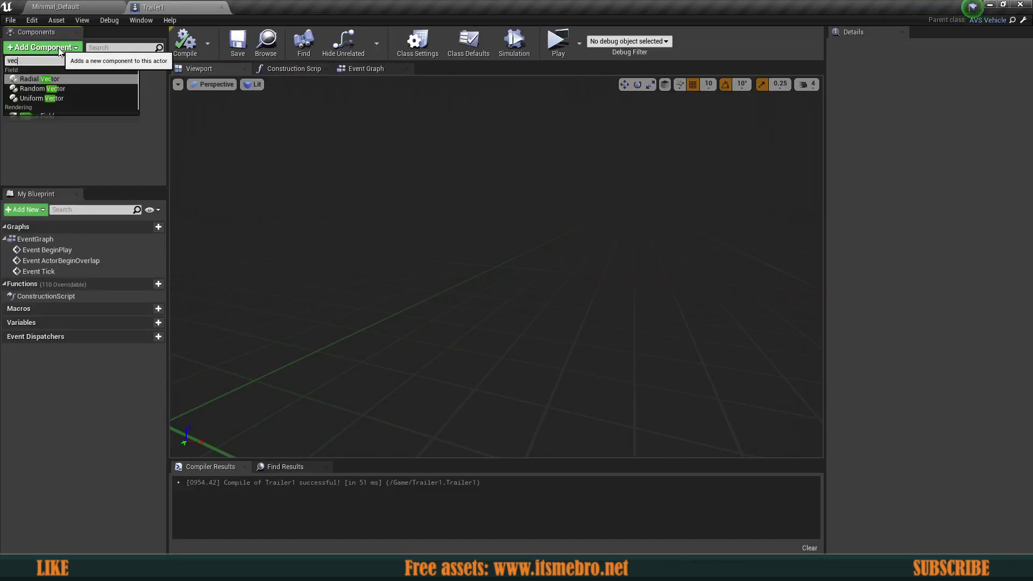
{"action": "key", "text": "BackSpace"}
{"action": "type", "text": "hi"}
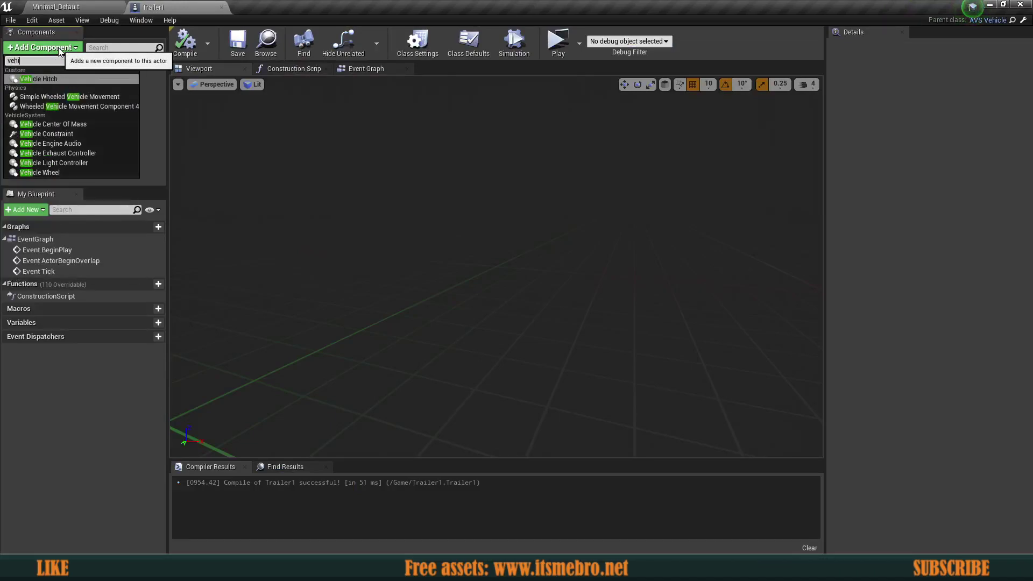
{"action": "left_click", "coordinate": [42, 174]}
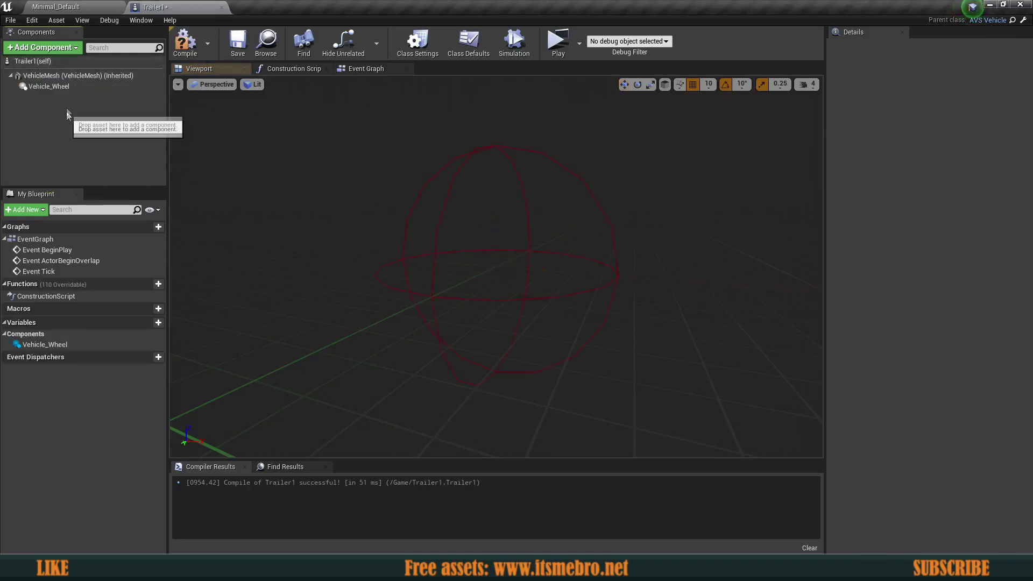
Locate the Base_Trailer mesh in the plugin's VehicleAssets Mesh folder, starting from the wheel's Tire physics material
{"action": "scroll", "coordinate": [942, 358], "scroll_direction": "down", "scroll_amount": 4}
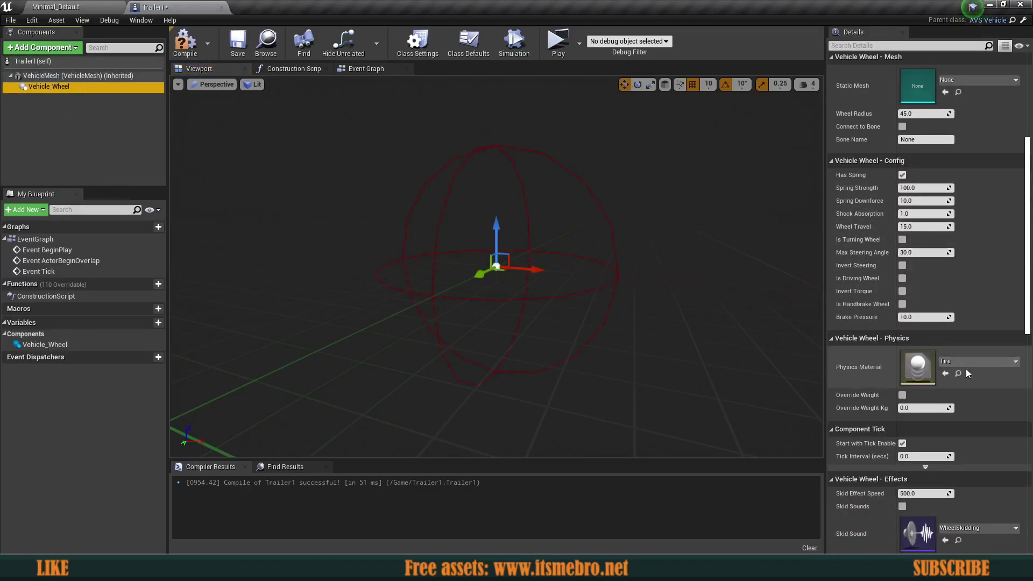
{"action": "left_click", "coordinate": [957, 373]}
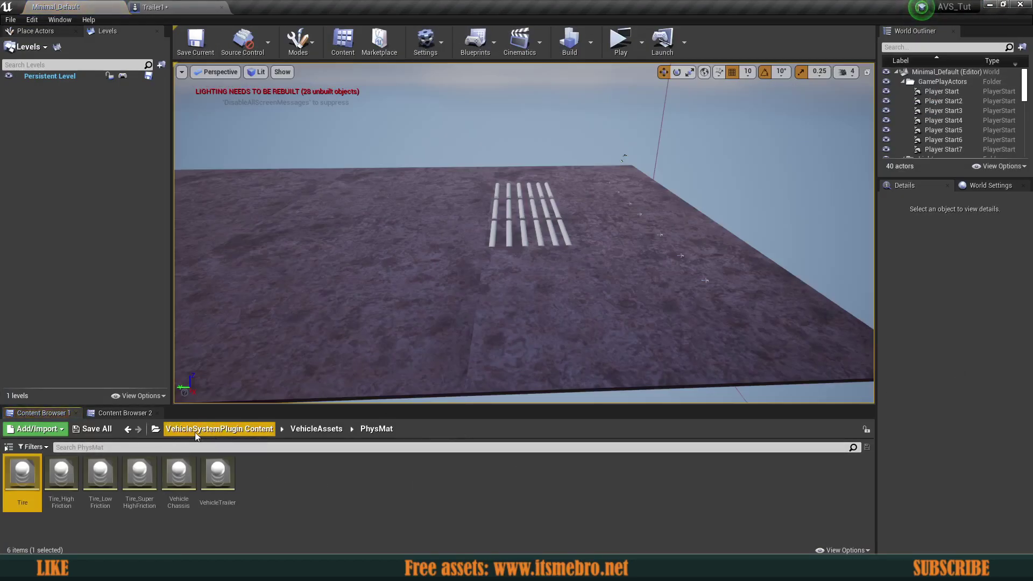
{"action": "left_click", "coordinate": [241, 434]}
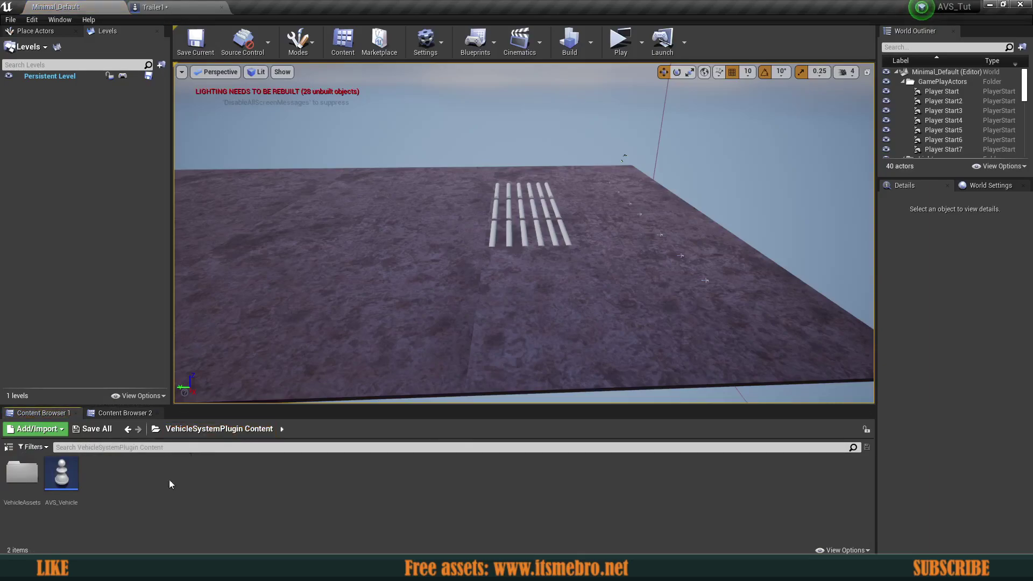
{"action": "double_click", "coordinate": [22, 473]}
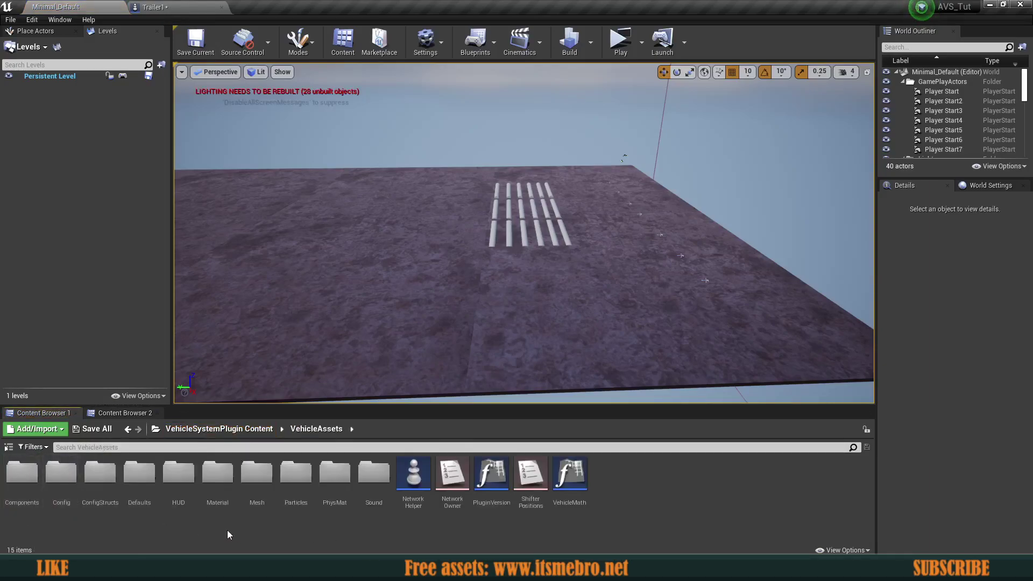
{"action": "double_click", "coordinate": [257, 474]}
{"action": "left_click", "coordinate": [23, 475]}
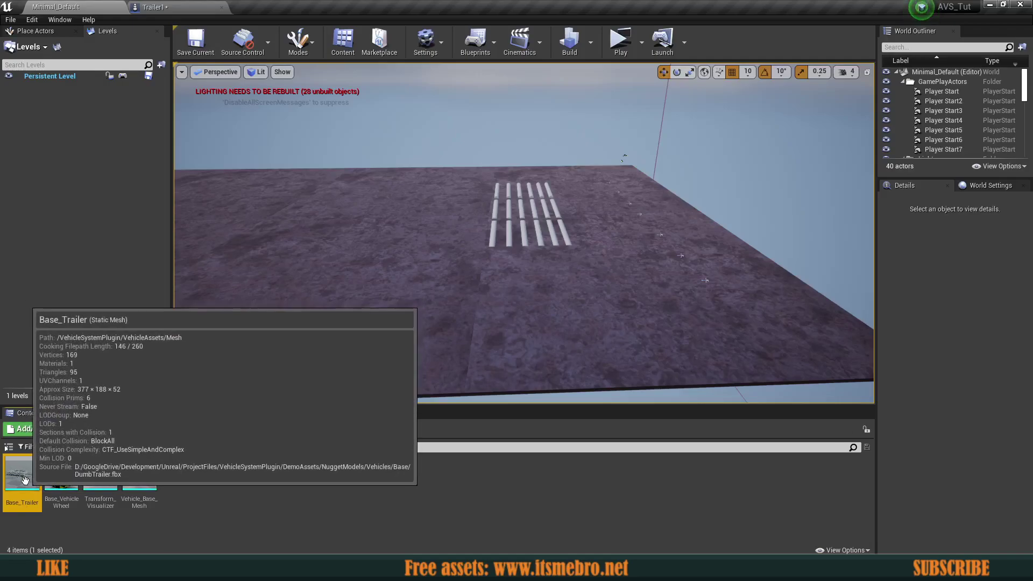
Place the Base_Trailer mesh in the level to inspect its shape, and delete it again
{"action": "left_click_drag", "start_coordinate": [25, 477], "coordinate": [426, 294]}
{"action": "right_click_drag", "start_coordinate": [426, 294], "coordinate": [210, 291]}
{"action": "key", "text": "w"}
{"action": "key", "text": "d"}
{"action": "left_click_drag", "start_coordinate": [289, 192], "coordinate": [284, 166]}
{"action": "right_click_drag", "start_coordinate": [284, 166], "coordinate": [463, 140]}
{"action": "key", "text": "a"}
{"action": "right_click_drag", "start_coordinate": [431, 178], "coordinate": [319, 136]}
{"action": "key", "text": "Delete"}
Assign Base_Trailer as the static mesh of Trailer1's VehicleMesh component
{"action": "left_click", "coordinate": [152, 7]}
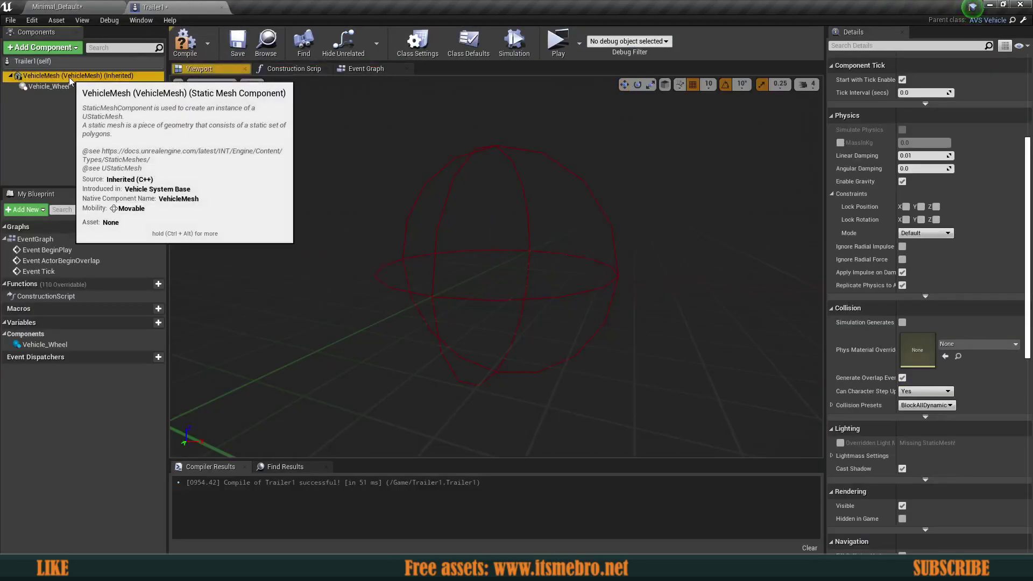
{"action": "left_click", "coordinate": [57, 6]}
{"action": "left_click", "coordinate": [156, 7]}
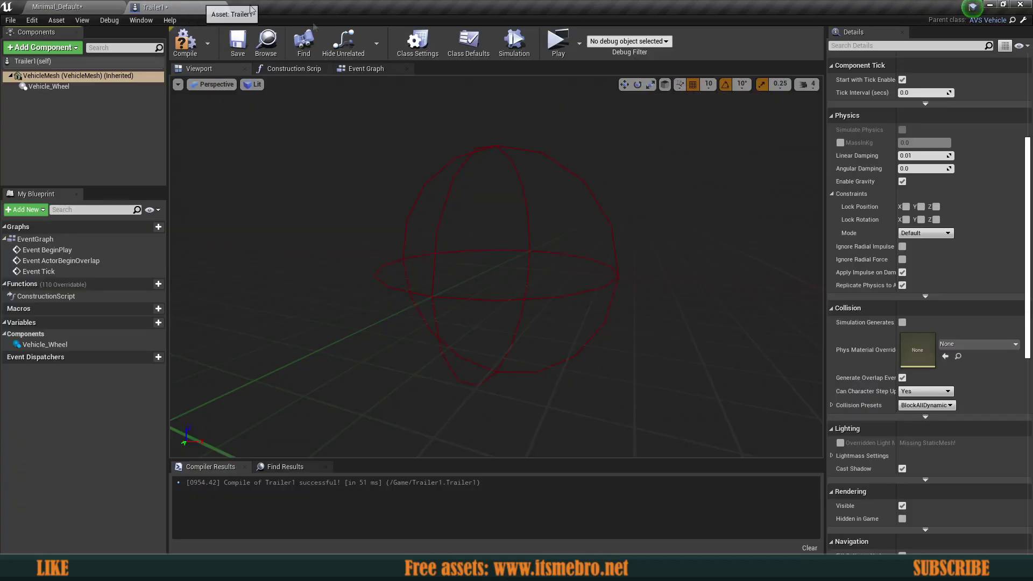
{"action": "scroll", "coordinate": [905, 306], "scroll_direction": "up", "scroll_amount": 3}
{"action": "left_click", "coordinate": [54, 78]}
{"action": "scroll", "coordinate": [928, 284], "scroll_direction": "up", "scroll_amount": 3}
{"action": "left_click", "coordinate": [959, 243]}
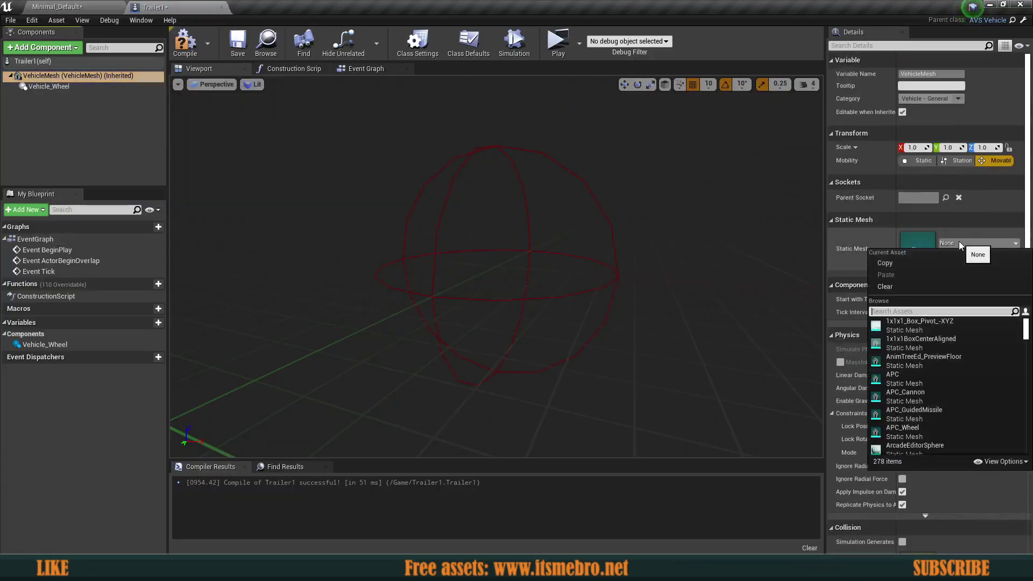
{"action": "type", "text": "base tra"}
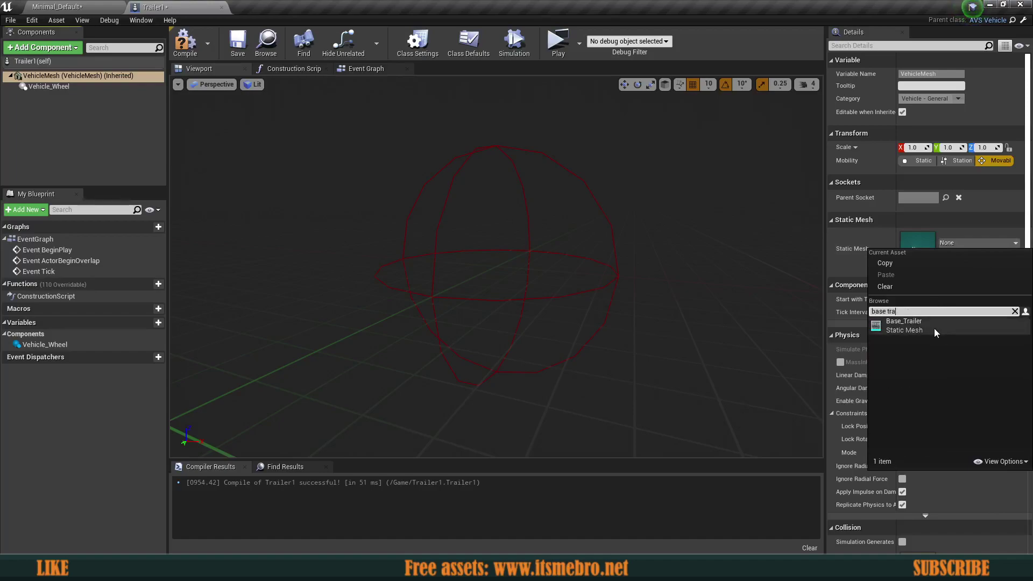
{"action": "left_click", "coordinate": [935, 329]}
{"action": "right_click_drag", "start_coordinate": [518, 293], "coordinate": [387, 312]}
{"action": "left_click_drag", "start_coordinate": [519, 328], "coordinate": [505, 320]}
Set the static mesh of the Vehicle_Wheel component to basicCar_Cylinder
{"action": "left_click", "coordinate": [49, 86]}
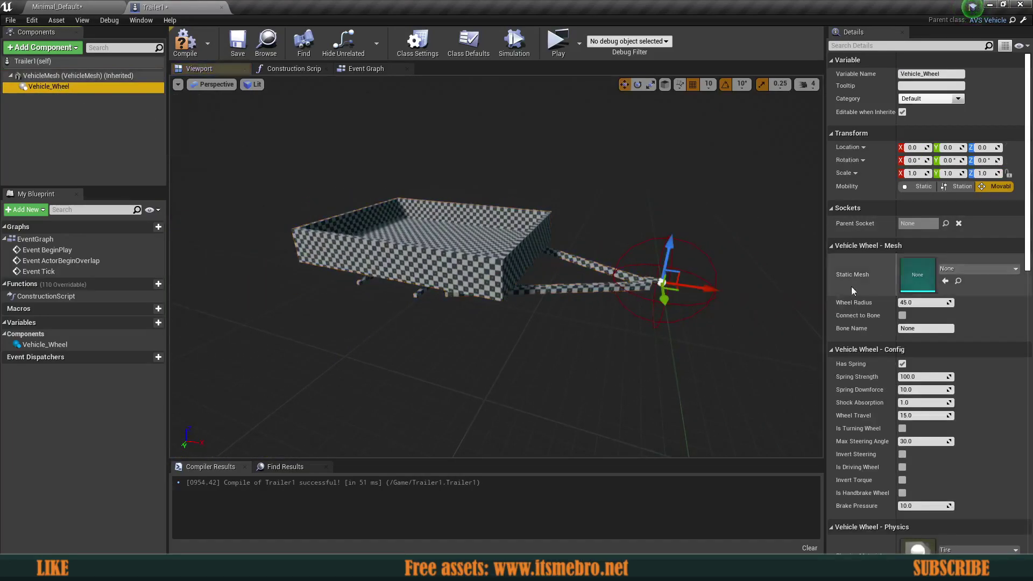
{"action": "left_click", "coordinate": [967, 269]}
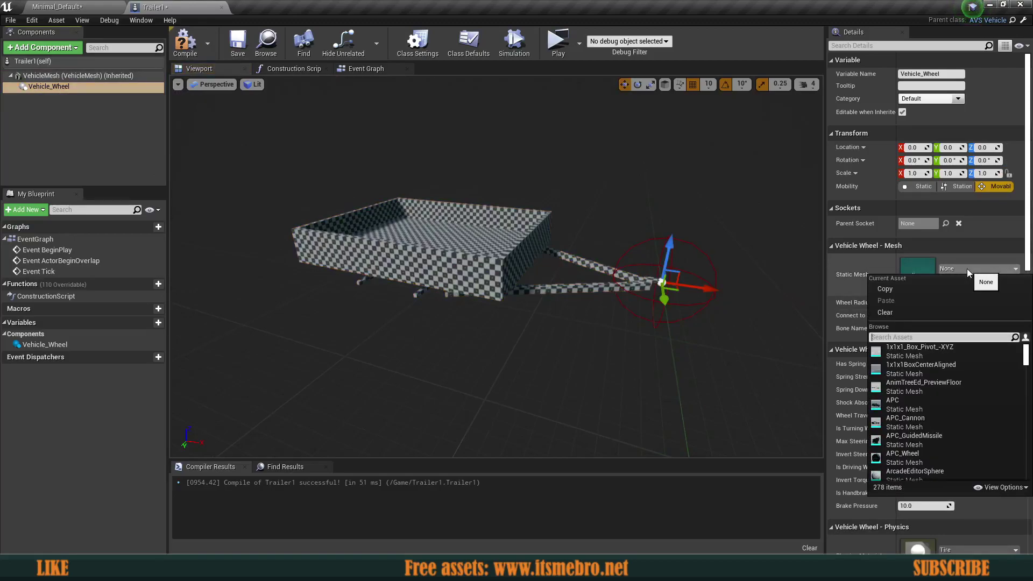
{"action": "type", "text": "cy"}
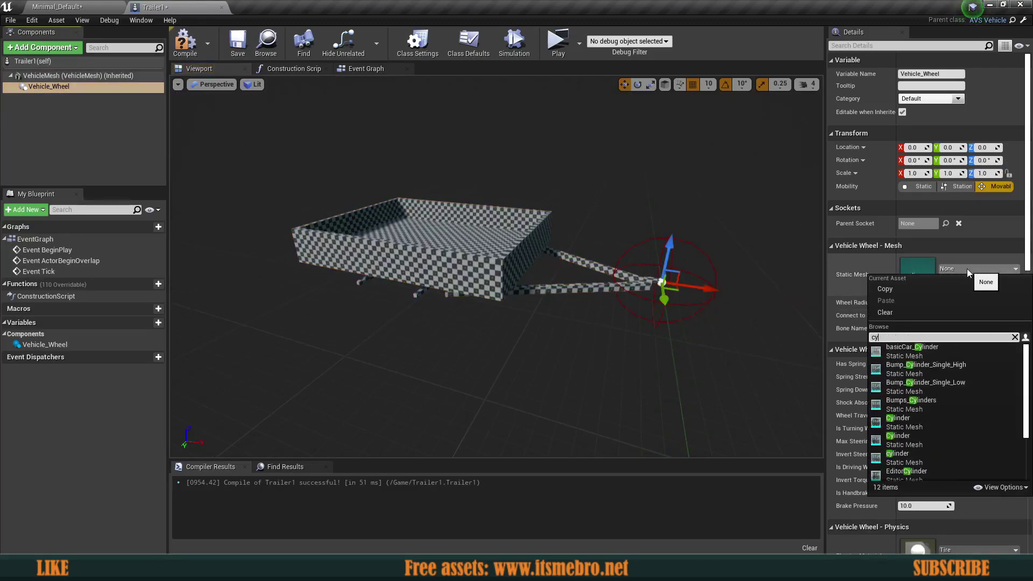
{"action": "left_click", "coordinate": [912, 347]}
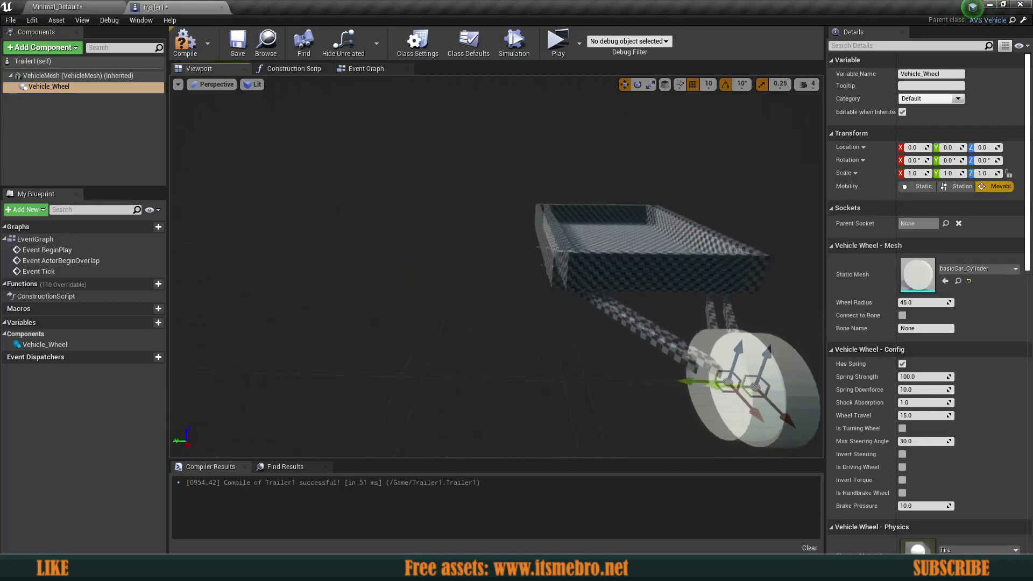
Move the wheel to the side of the trailer bed at location X -220, Y 100, Z -10
{"action": "right_click_drag", "start_coordinate": [615, 261], "coordinate": [744, 267]}
{"action": "left_click_drag", "start_coordinate": [607, 270], "coordinate": [354, 304]}
{"action": "right_click_drag", "start_coordinate": [354, 305], "coordinate": [403, 326]}
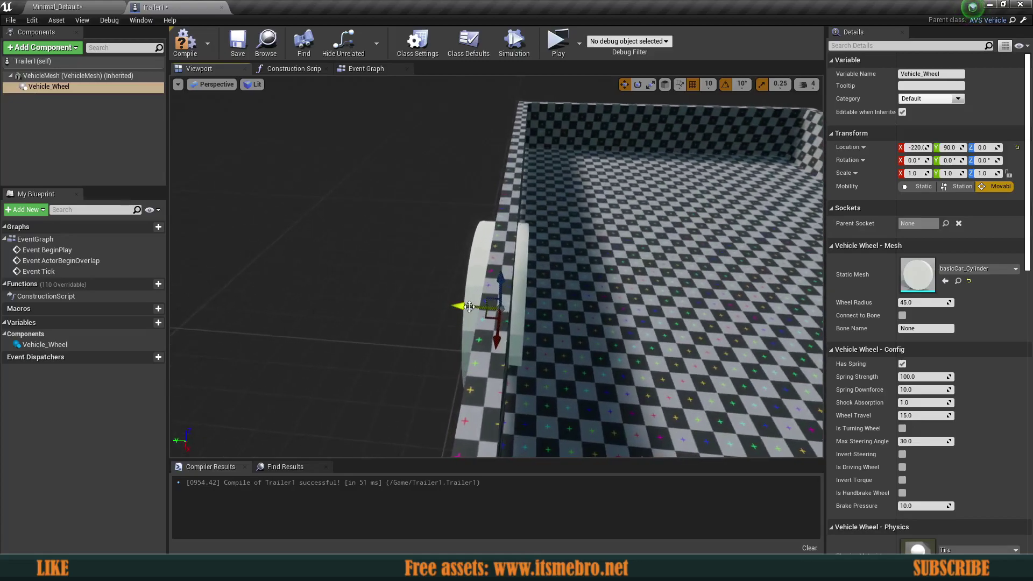
{"action": "left_click_drag", "start_coordinate": [462, 305], "coordinate": [441, 306]}
{"action": "right_click_drag", "start_coordinate": [441, 307], "coordinate": [500, 314]}
{"action": "left_click_drag", "start_coordinate": [442, 292], "coordinate": [442, 293]}
{"action": "right_click_drag", "start_coordinate": [442, 292], "coordinate": [438, 243]}
{"action": "left_click_drag", "start_coordinate": [509, 177], "coordinate": [509, 219]}
{"action": "right_click_drag", "start_coordinate": [509, 220], "coordinate": [560, 205]}
Duplicate the wheel and move the copy along the X axis to the second axle on the same side
{"action": "left_click", "coordinate": [54, 88]}
{"action": "key", "text": "ctrl+c"}
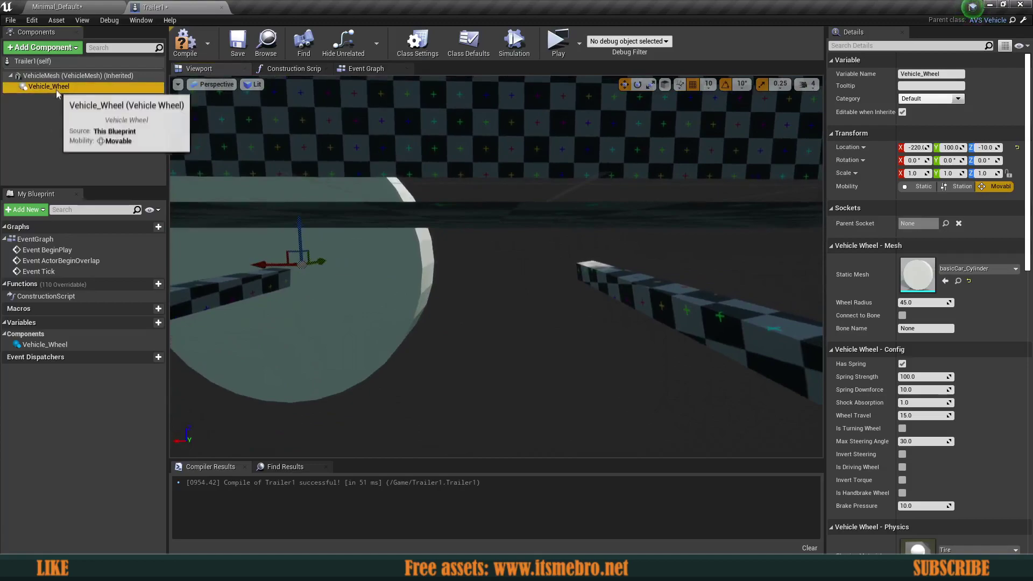
{"action": "key", "text": "ctrl+v"}
{"action": "left_click_drag", "start_coordinate": [274, 265], "coordinate": [584, 253]}
{"action": "right_click_drag", "start_coordinate": [584, 253], "coordinate": [530, 284]}
Duplicate both wheels and move the copies to the opposite side of the trailer at Y -100
{"action": "left_click", "coordinate": [57, 88], "text": "shift"}
{"action": "key", "text": "ctrl+w"}
{"action": "left_click", "coordinate": [56, 119], "text": "shift"}
{"action": "right_click_drag", "start_coordinate": [312, 179], "coordinate": [782, 264]}
{"action": "left_click_drag", "start_coordinate": [683, 248], "coordinate": [547, 295]}
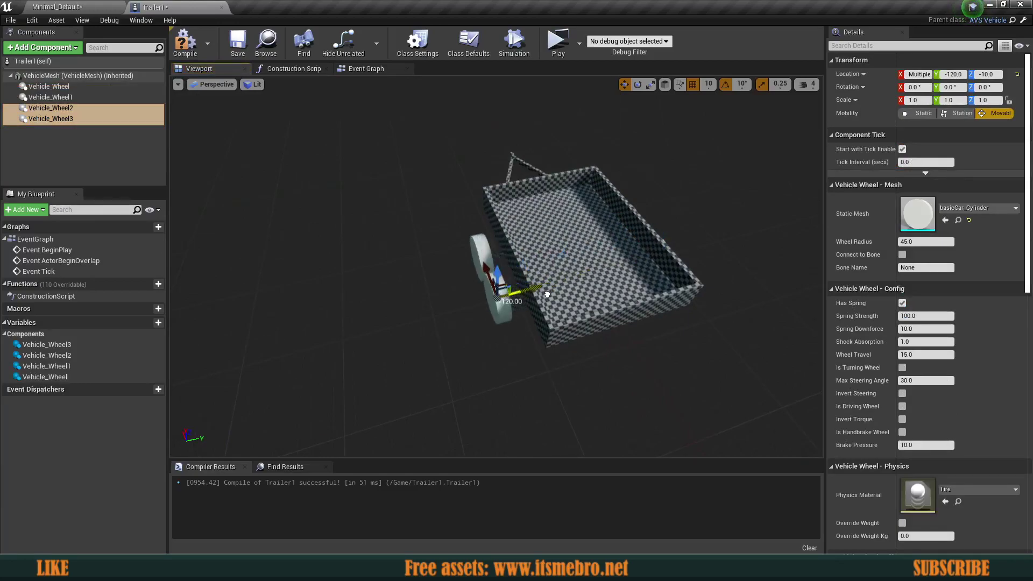
{"action": "right_click_drag", "start_coordinate": [561, 296], "coordinate": [673, 279]}
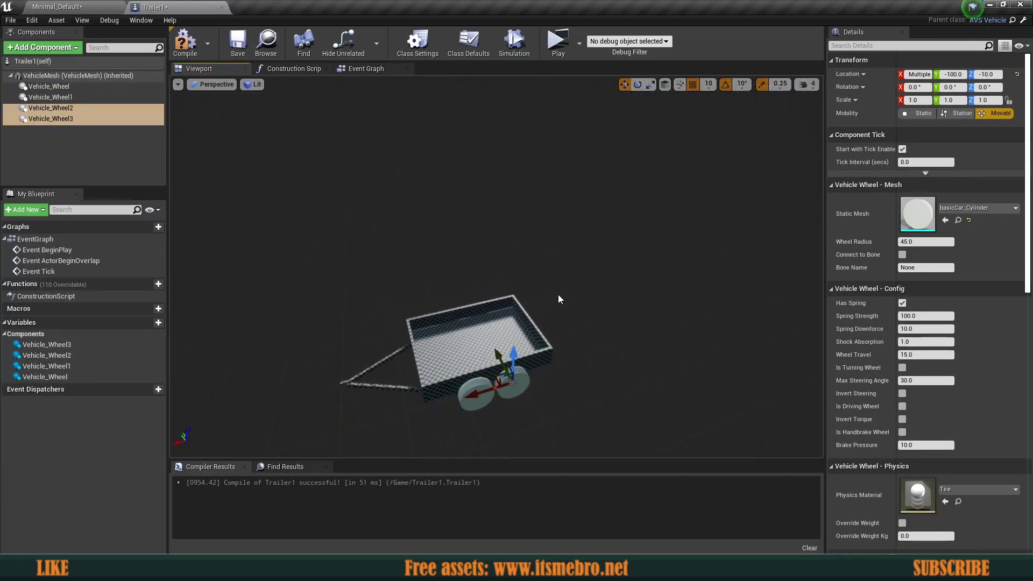
{"action": "right_click_drag", "start_coordinate": [633, 310], "coordinate": [457, 337]}
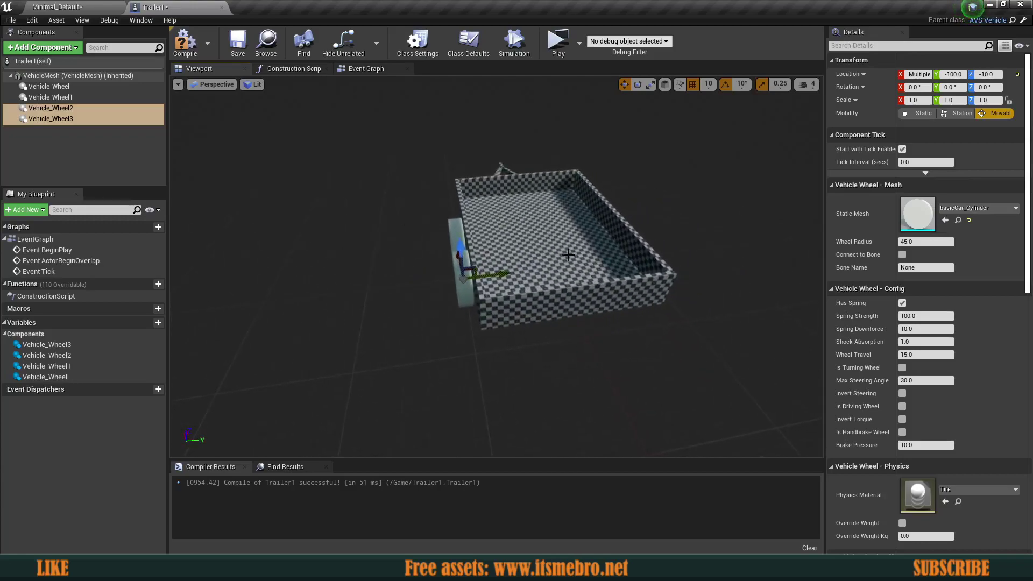
{"action": "right_click_drag", "start_coordinate": [568, 255], "coordinate": [553, 259]}
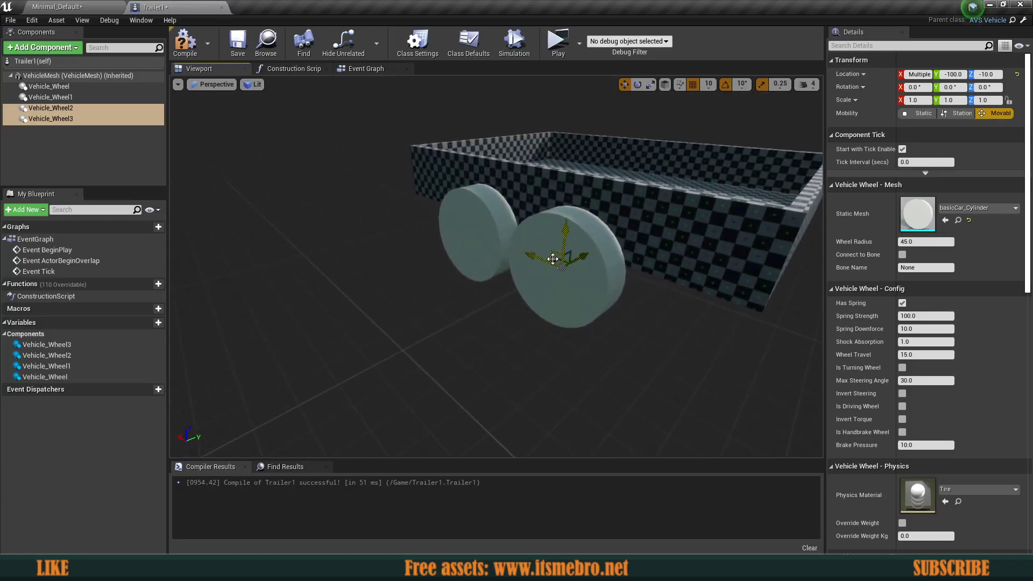
{"action": "right_click_drag", "start_coordinate": [553, 259], "coordinate": [480, 288]}
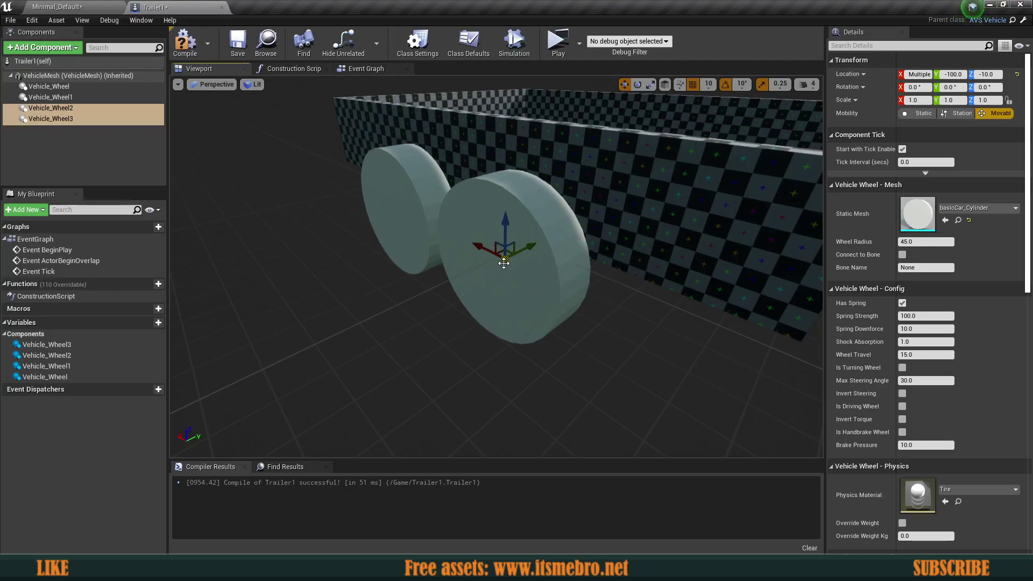
{"action": "right_click_drag", "start_coordinate": [507, 203], "coordinate": [452, 301]}
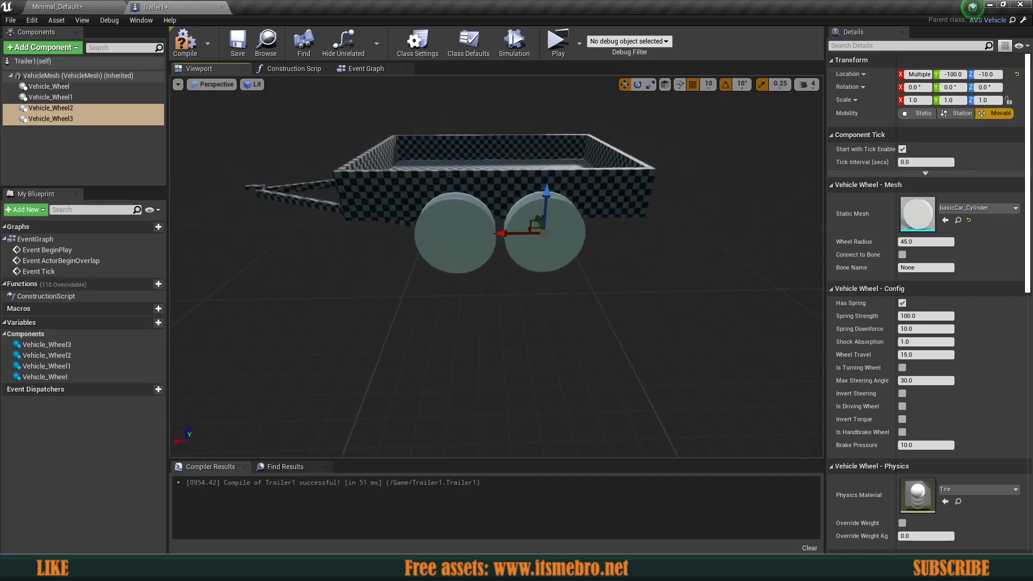
{"action": "right_click_drag", "start_coordinate": [406, 294], "coordinate": [425, 328]}
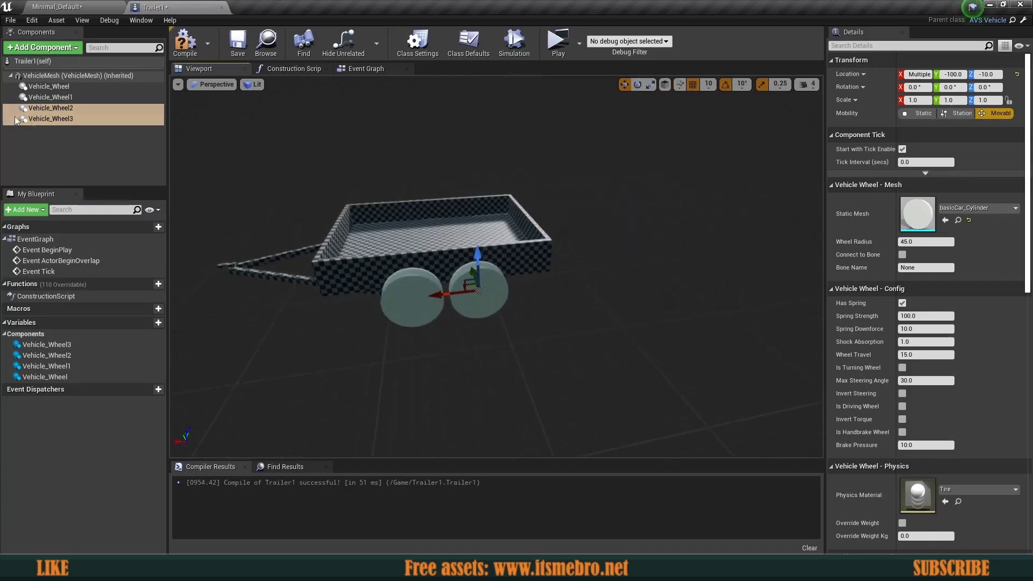
Set the physics material of all four Vehicle_Wheel components to Tire_SuperTraction
{"action": "left_click", "coordinate": [68, 88], "text": "shift"}
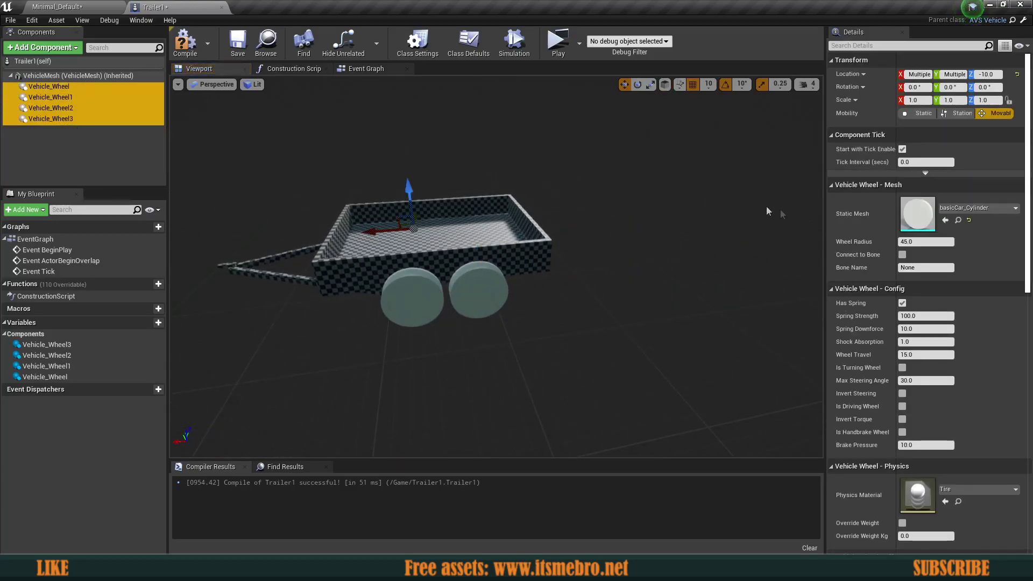
{"action": "scroll", "coordinate": [949, 334], "scroll_direction": "down", "scroll_amount": 3}
{"action": "left_click", "coordinate": [979, 404]}
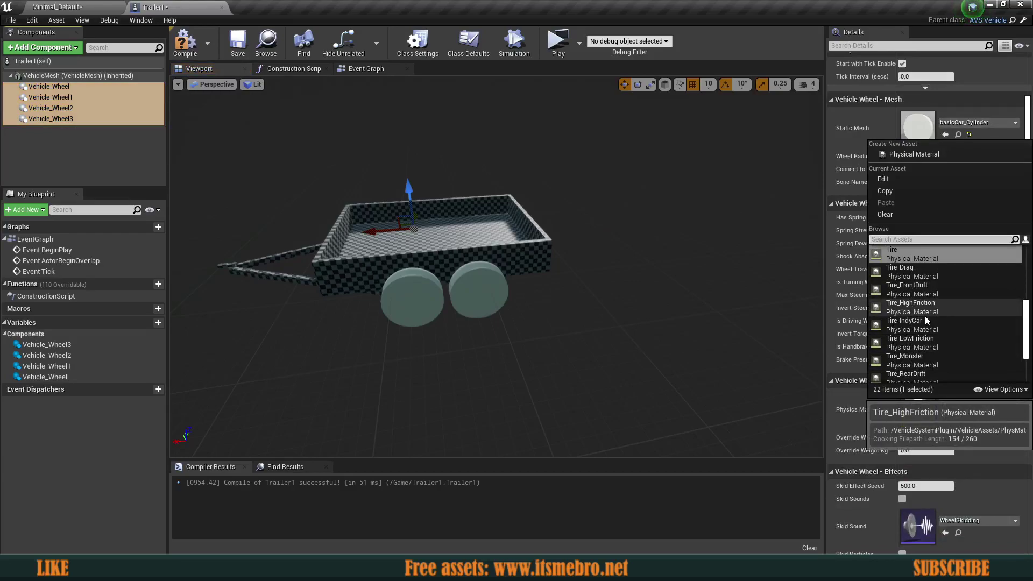
{"action": "scroll", "coordinate": [925, 315], "scroll_direction": "down", "scroll_amount": 3}
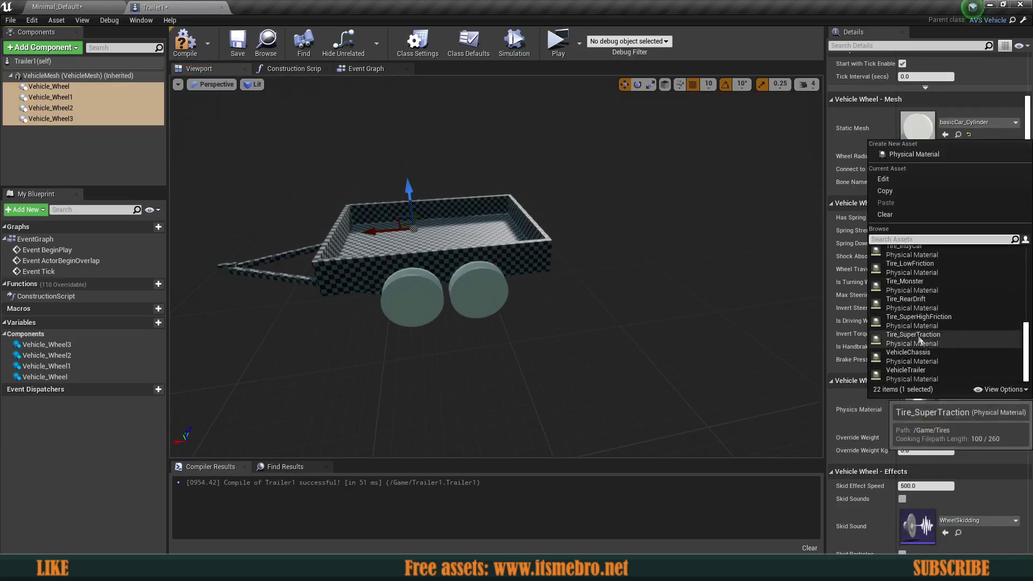
{"action": "left_click", "coordinate": [922, 342]}
Compile and save the Trailer1 blueprint with its four configured wheels
{"action": "mouse_move", "coordinate": [496, 266]}
{"action": "right_mouse_down"}
{"action": "mouse_move", "coordinate": [398, 269]}
{"action": "mouse_move", "coordinate": [495, 268]}
{"action": "right_mouse_up"}
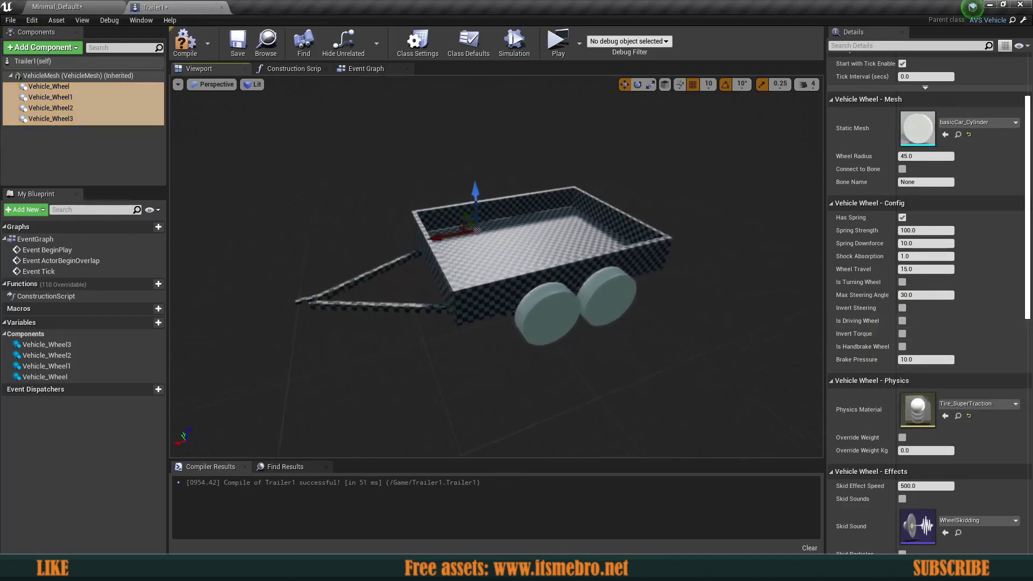
{"action": "left_click_drag", "start_coordinate": [581, 248], "coordinate": [602, 245], "text": "alt"}
{"action": "scroll", "coordinate": [933, 318], "scroll_direction": "down", "scroll_amount": 2}
{"action": "right_click_drag", "start_coordinate": [610, 268], "coordinate": [543, 263]}
{"action": "scroll", "coordinate": [898, 430], "scroll_direction": "down", "scroll_amount": 2}
{"action": "scroll", "coordinate": [971, 469], "scroll_direction": "up", "scroll_amount": 7}
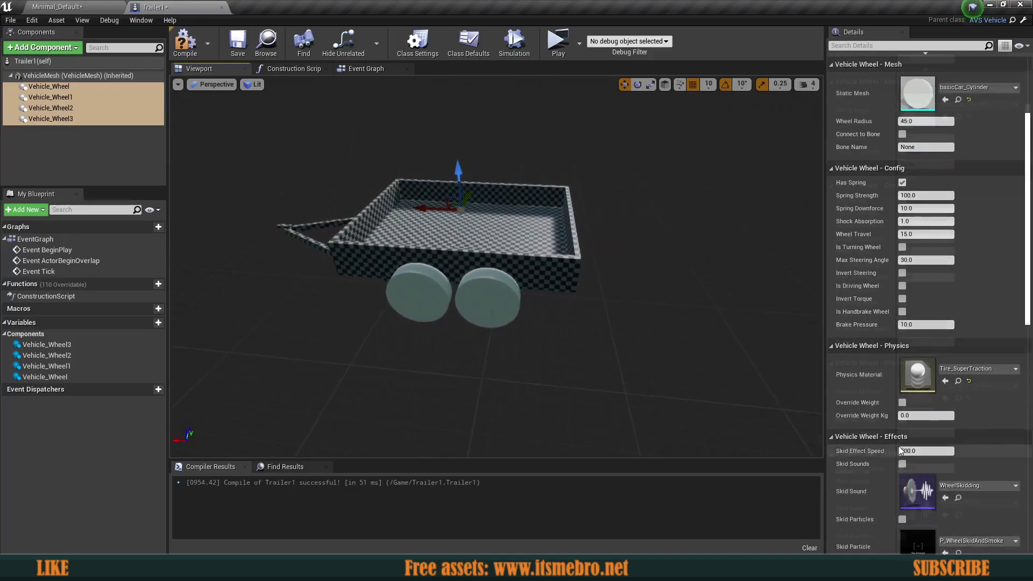
{"action": "right_click_drag", "start_coordinate": [635, 290], "coordinate": [317, 282]}
{"action": "left_click", "coordinate": [194, 51]}
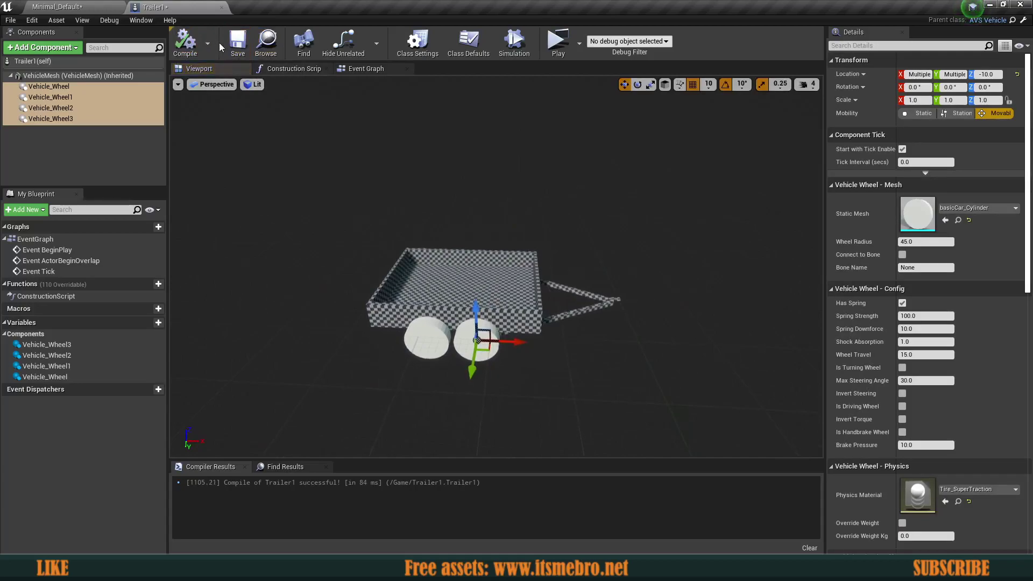
{"action": "left_click", "coordinate": [234, 45]}
Add a Vehicle Hitch component to the Trailer1 blueprint
{"action": "right_click_drag", "start_coordinate": [411, 218], "coordinate": [371, 221]}
{"action": "mouse_move", "coordinate": [441, 186]}
{"action": "right_mouse_down"}
{"action": "mouse_move", "coordinate": [467, 188]}
{"action": "mouse_move", "coordinate": [441, 186]}
{"action": "right_mouse_up"}
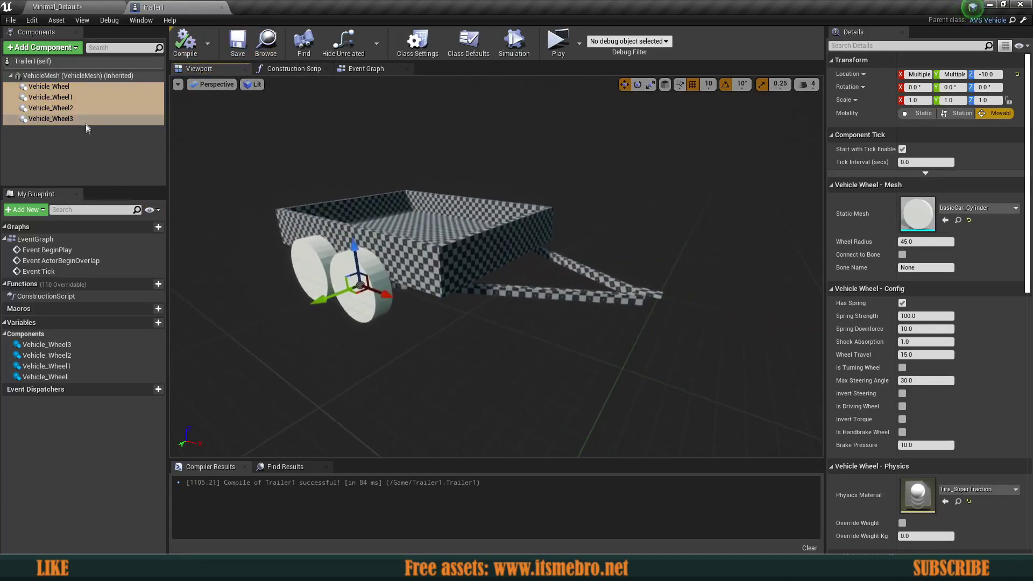
{"action": "left_click", "coordinate": [90, 156]}
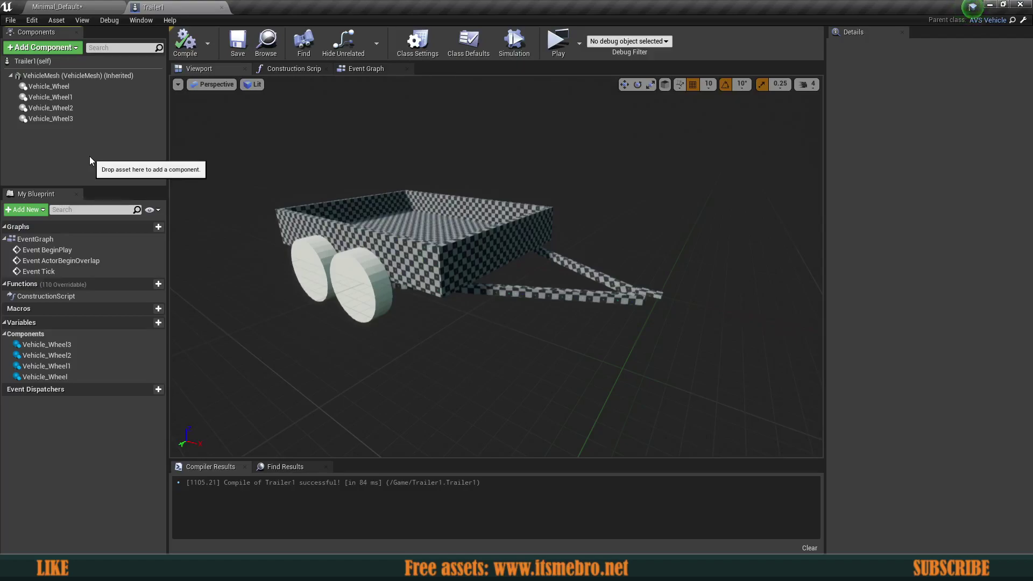
{"action": "left_click", "coordinate": [37, 48]}
{"action": "type", "text": "vechi"}
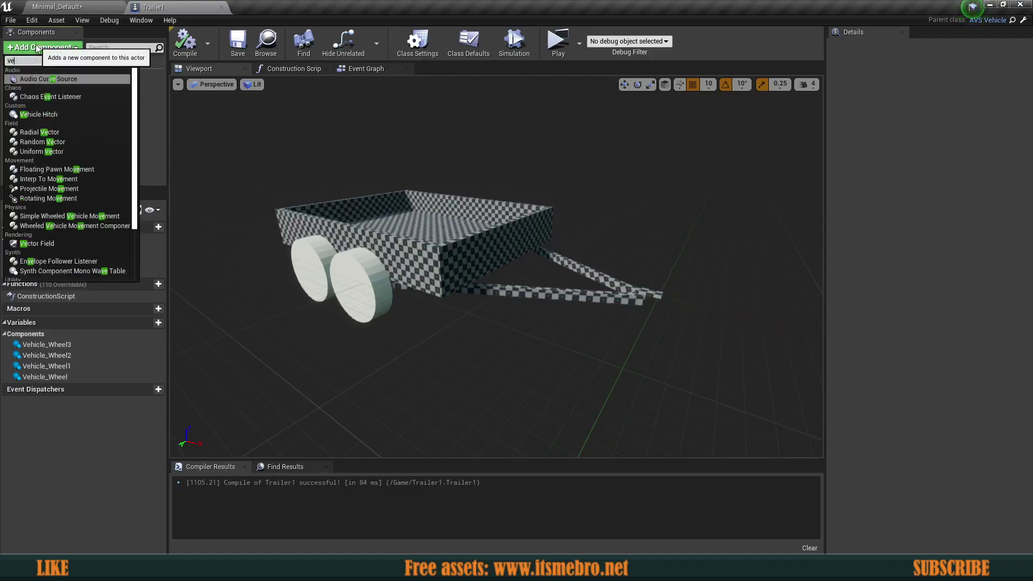
{"action": "key", "text": "BackSpace"}
{"action": "key", "text": "BackSpace"}
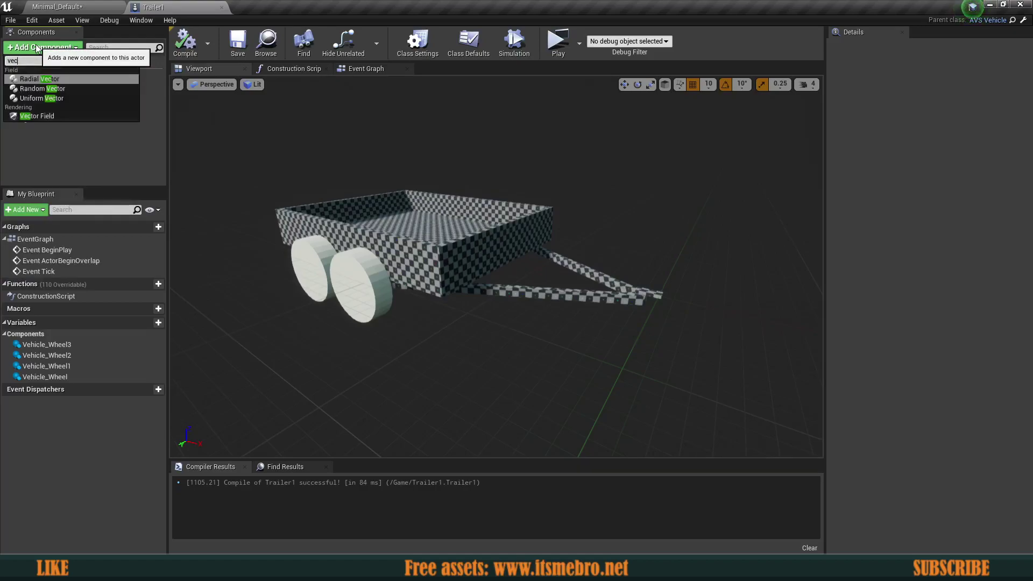
{"action": "type", "text": "hicle"}
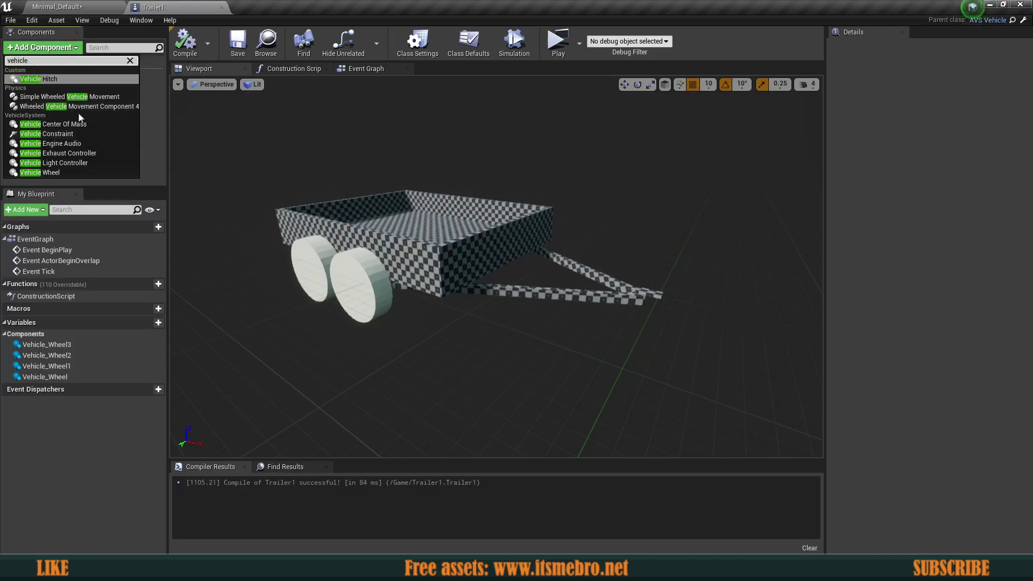
{"action": "left_click", "coordinate": [40, 81]}
{"action": "left_click", "coordinate": [52, 154]}
{"action": "left_click", "coordinate": [54, 133]}
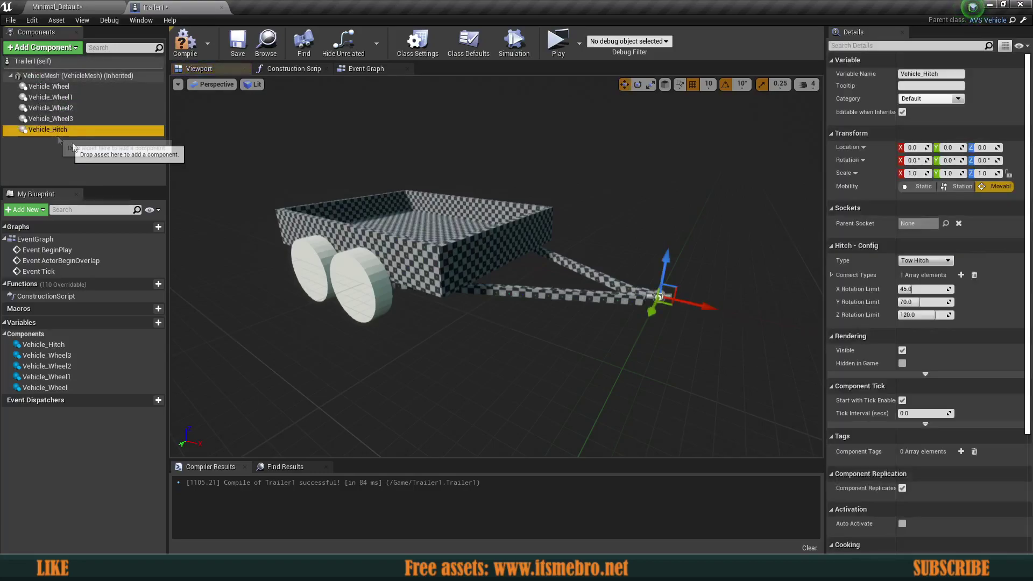
Examine where the Vehicle_Hitch component sits relative to the tip of the trailer's tongue
{"action": "right_click_drag", "start_coordinate": [376, 273], "coordinate": [478, 285]}
{"action": "key", "text": "w"}
{"action": "key", "text": "w"}
{"action": "right_click_drag", "start_coordinate": [659, 366], "coordinate": [694, 366]}
{"action": "key", "text": "a"}
{"action": "left_click", "coordinate": [61, 139]}
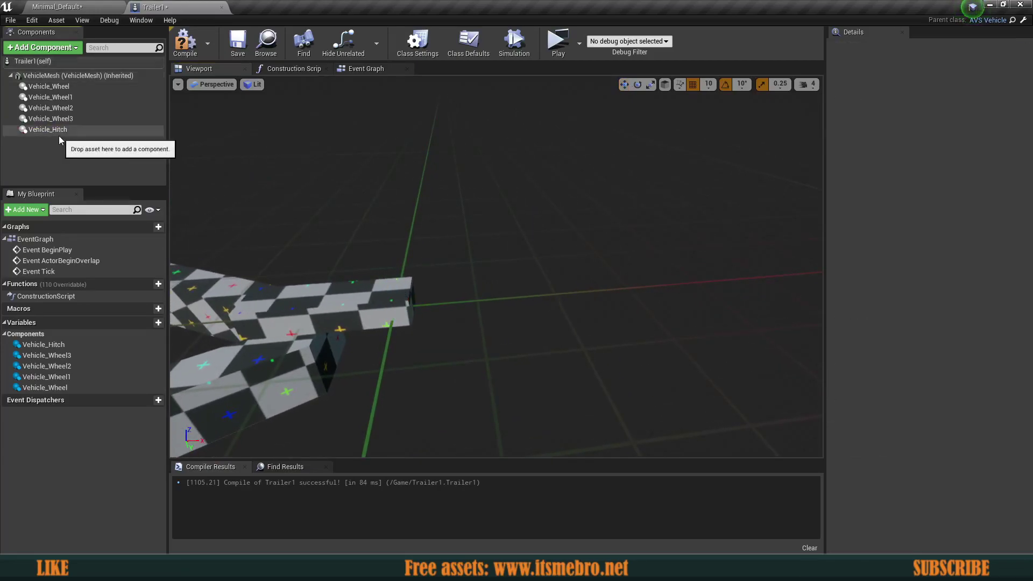
{"action": "left_click", "coordinate": [60, 132]}
{"action": "right_click_drag", "start_coordinate": [606, 319], "coordinate": [609, 319]}
{"action": "key", "text": "a"}
{"action": "key", "text": "s"}
{"action": "key", "text": "d"}
{"action": "right_click_drag", "start_coordinate": [716, 310], "coordinate": [673, 312]}
{"action": "left_click_drag", "start_coordinate": [613, 310], "coordinate": [599, 307]}
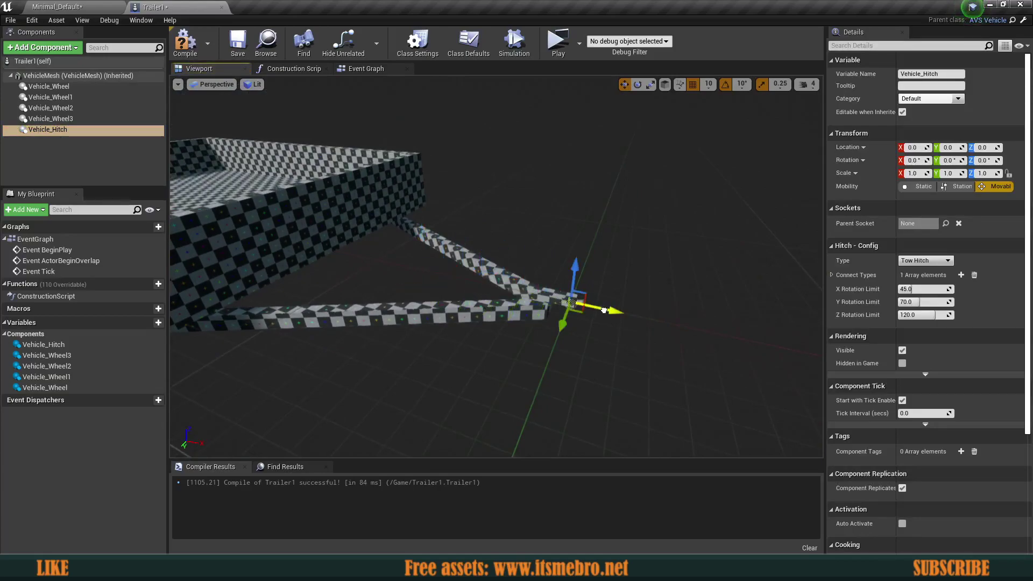
{"action": "left_click_drag", "start_coordinate": [600, 322], "coordinate": [601, 322]}
{"action": "right_click_drag", "start_coordinate": [601, 322], "coordinate": [404, 323]}
{"action": "key", "text": "d"}
{"action": "key", "text": "w"}
{"action": "key", "text": "d"}
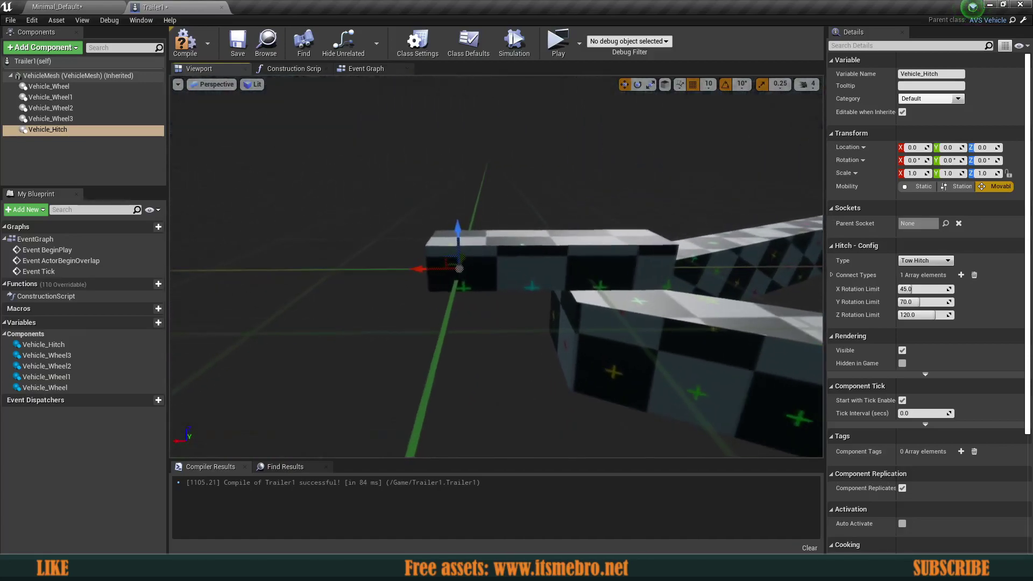
{"action": "key", "text": "w"}
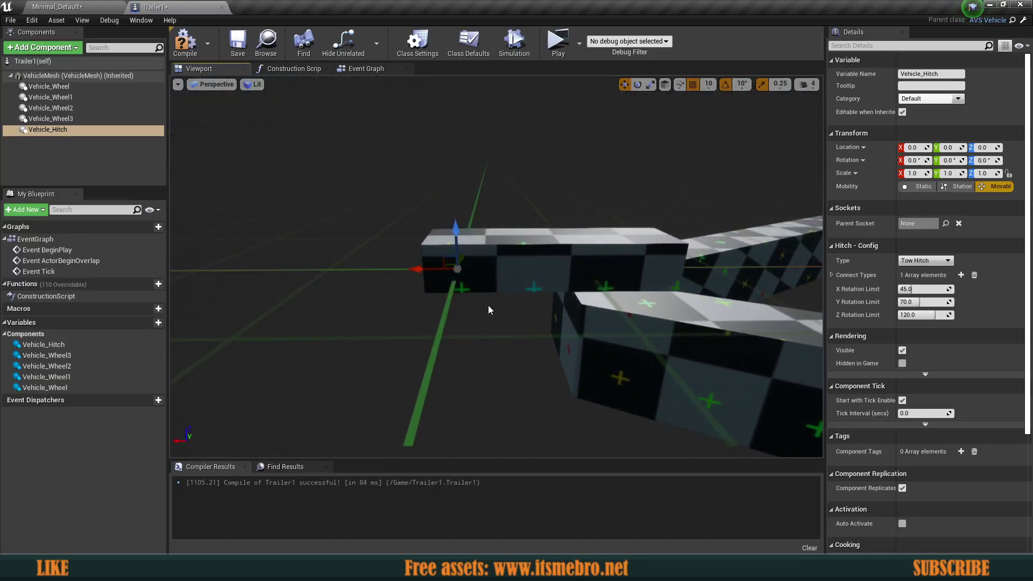
{"action": "right_click_drag", "start_coordinate": [490, 310], "coordinate": [483, 203]}
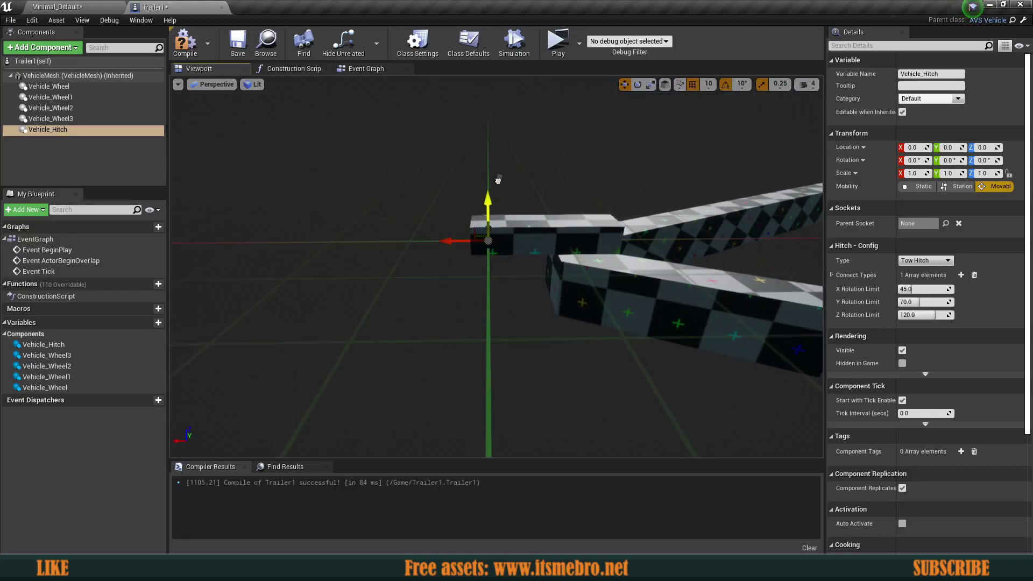
{"action": "right_click_drag", "start_coordinate": [478, 190], "coordinate": [444, 234]}
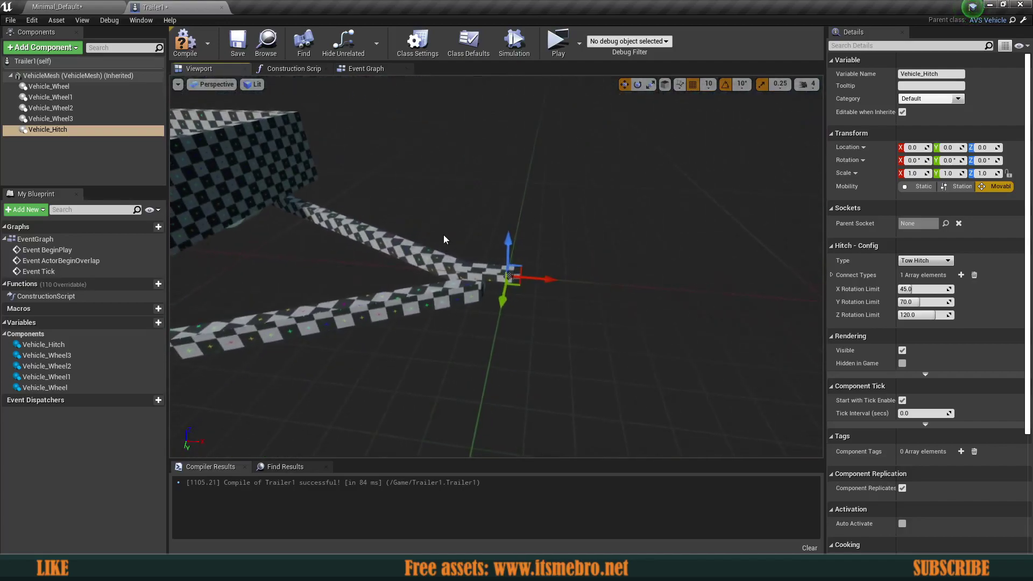
Add a Sphere Collision component as a child of Vehicle_Hitch
{"action": "left_click", "coordinate": [38, 137]}
{"action": "left_click", "coordinate": [49, 130]}
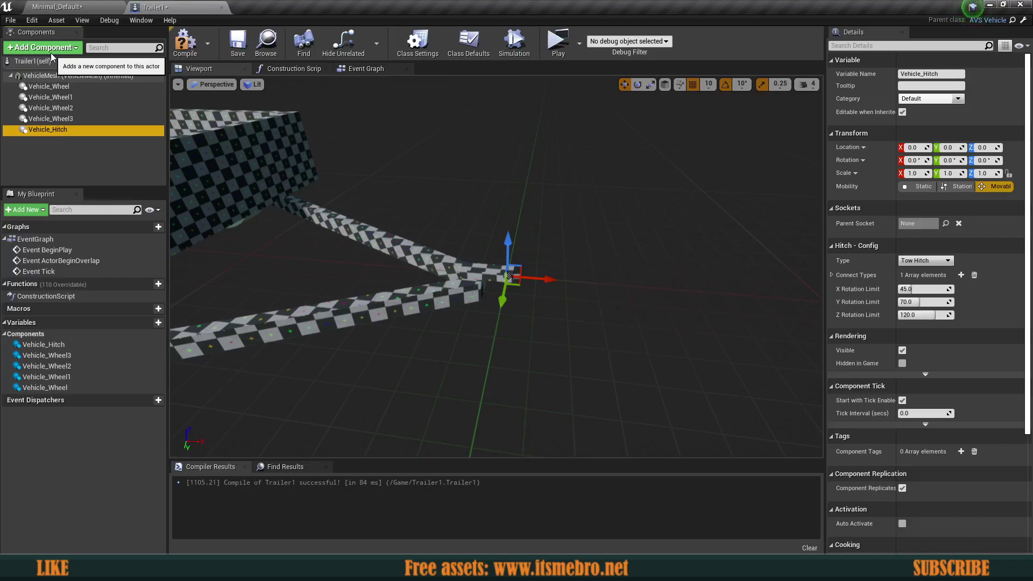
{"action": "left_click", "coordinate": [52, 57]}
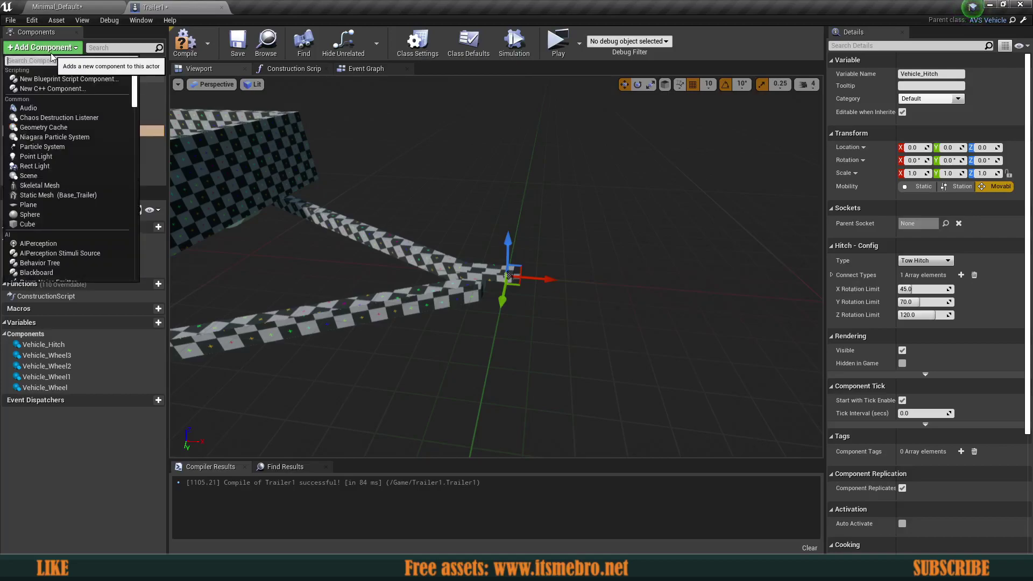
{"action": "type", "text": "sphere"}
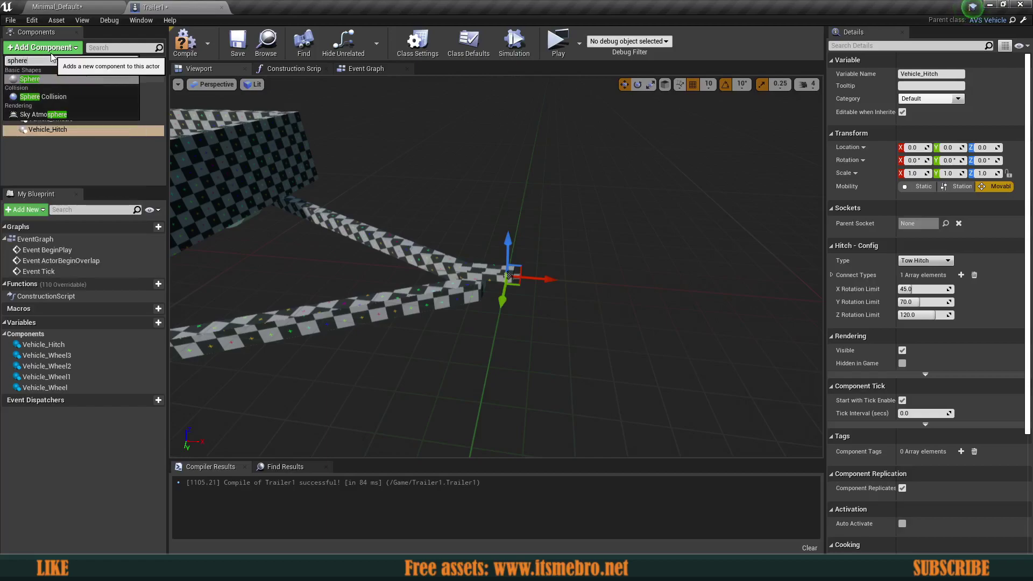
{"action": "left_click", "coordinate": [41, 96]}
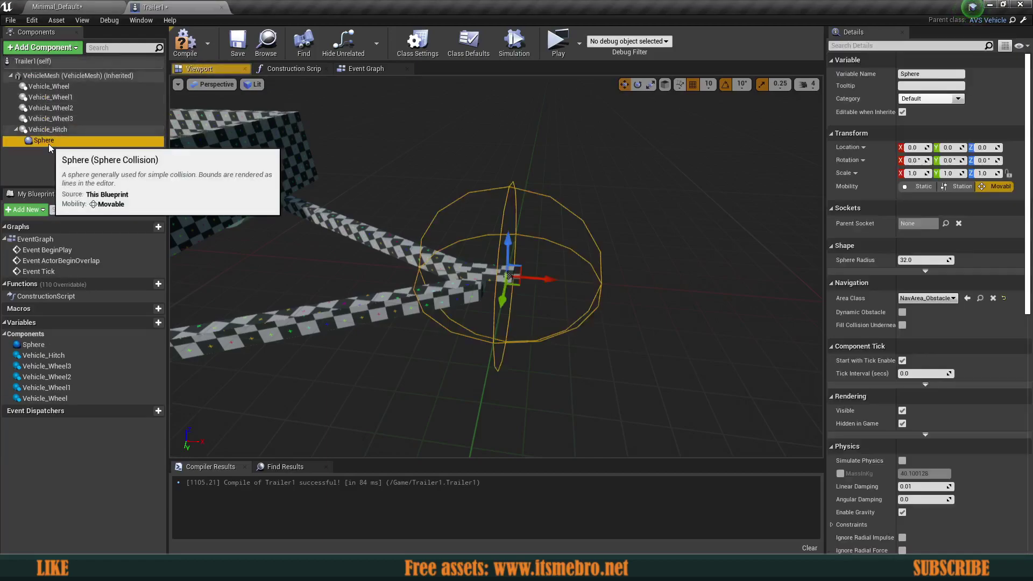
Compile and save Trailer1 with the hitch and its collision sphere
{"action": "key", "text": "d"}
{"action": "mouse_move", "coordinate": [359, 255]}
{"action": "right_mouse_down"}
{"action": "mouse_move", "coordinate": [302, 272]}
{"action": "mouse_move", "coordinate": [215, 272]}
{"action": "mouse_move", "coordinate": [178, 258]}
{"action": "mouse_move", "coordinate": [376, 254]}
{"action": "right_mouse_up"}
{"action": "key", "text": "a"}
{"action": "right_click_drag", "start_coordinate": [280, 231], "coordinate": [430, 248]}
{"action": "key", "text": "a"}
{"action": "key", "text": "w"}
{"action": "key", "text": "s"}
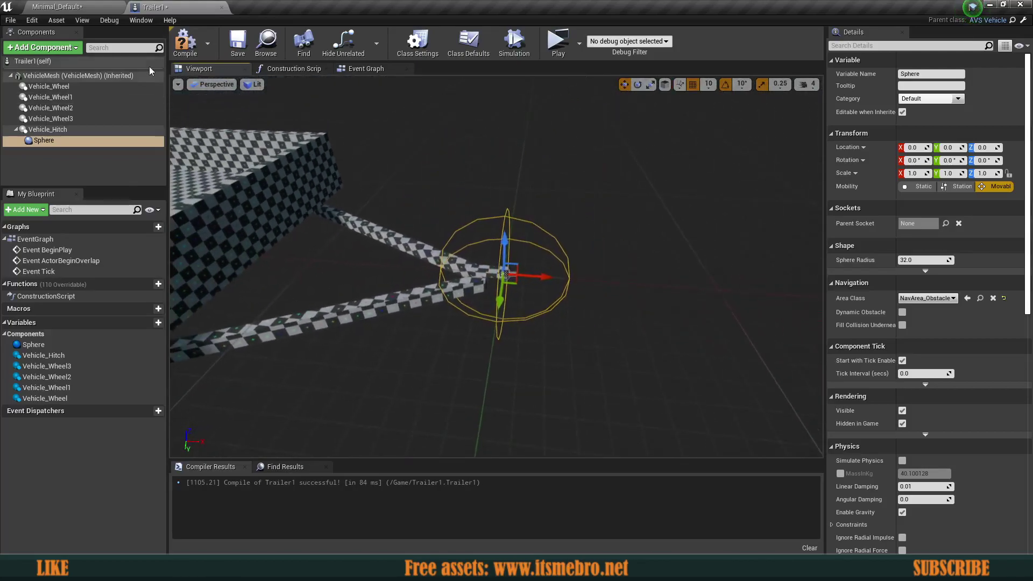
{"action": "left_click", "coordinate": [195, 52]}
{"action": "left_click", "coordinate": [240, 52]}
{"action": "key", "text": "d"}
{"action": "right_click_drag", "start_coordinate": [347, 202], "coordinate": [269, 196]}
{"action": "key", "text": "s"}
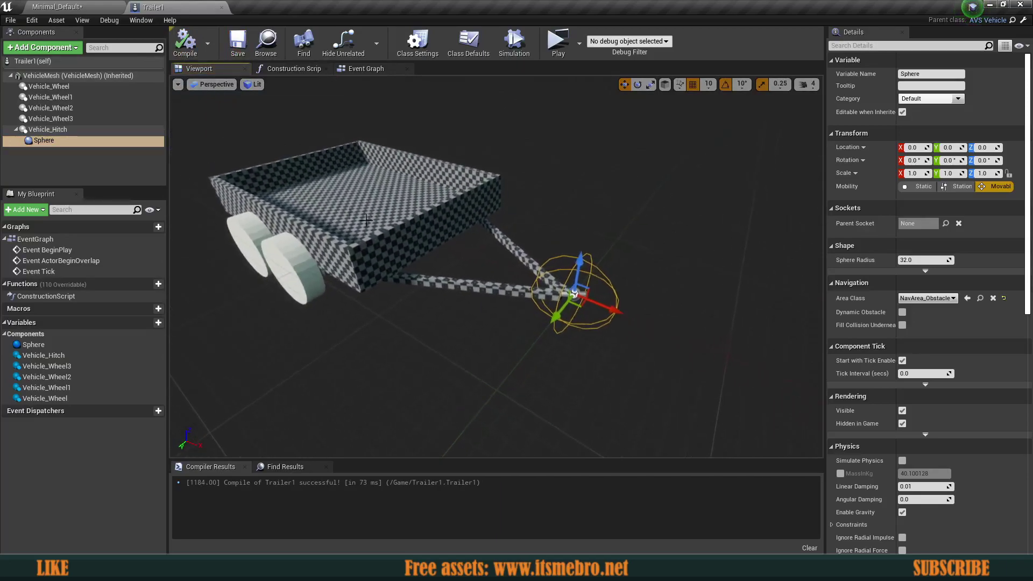
{"action": "left_click", "coordinate": [60, 130]}
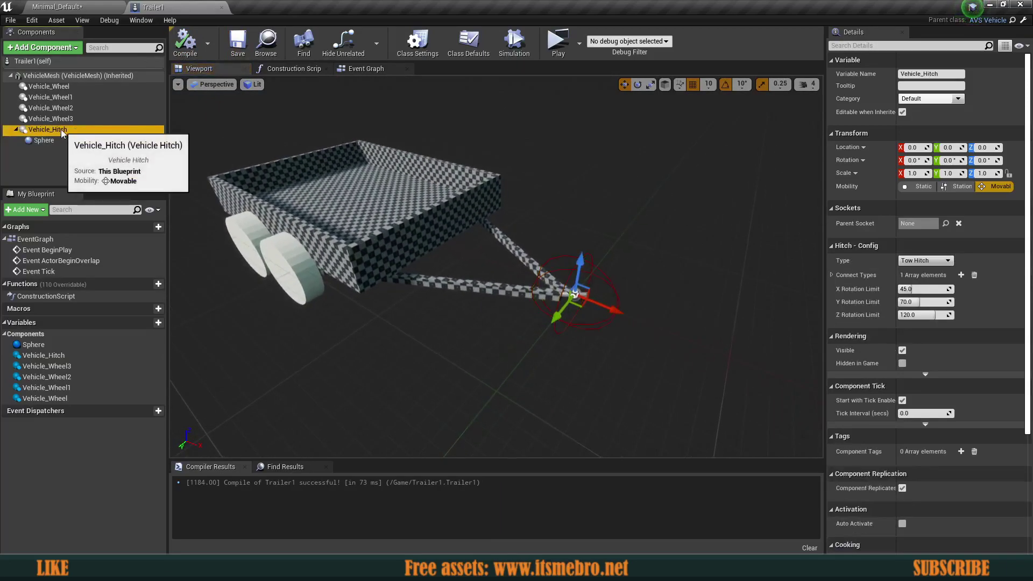
{"action": "left_click", "coordinate": [57, 140]}
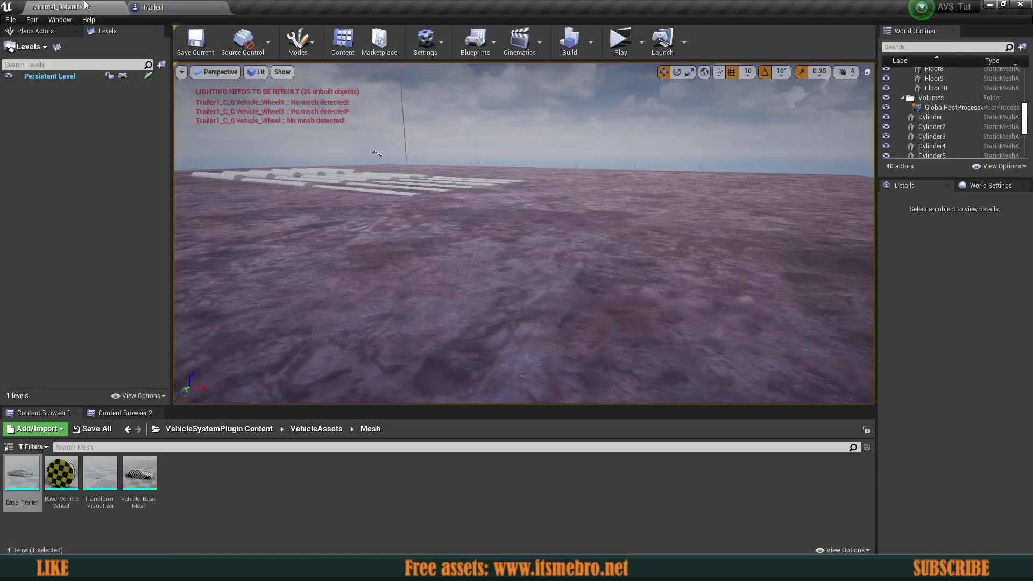
Return to the level editor, open the TestCar1 blueprint from the main Content folder, and show its 3D component view
{"action": "left_click", "coordinate": [81, 7]}
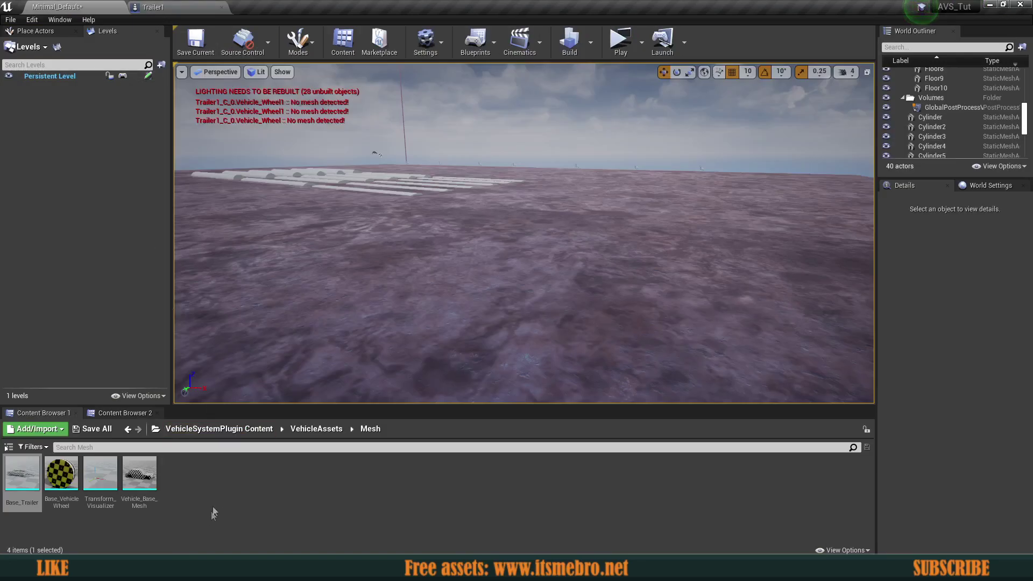
{"action": "left_click", "coordinate": [156, 429]}
{"action": "scroll", "coordinate": [215, 243], "scroll_direction": "up", "scroll_amount": 15}
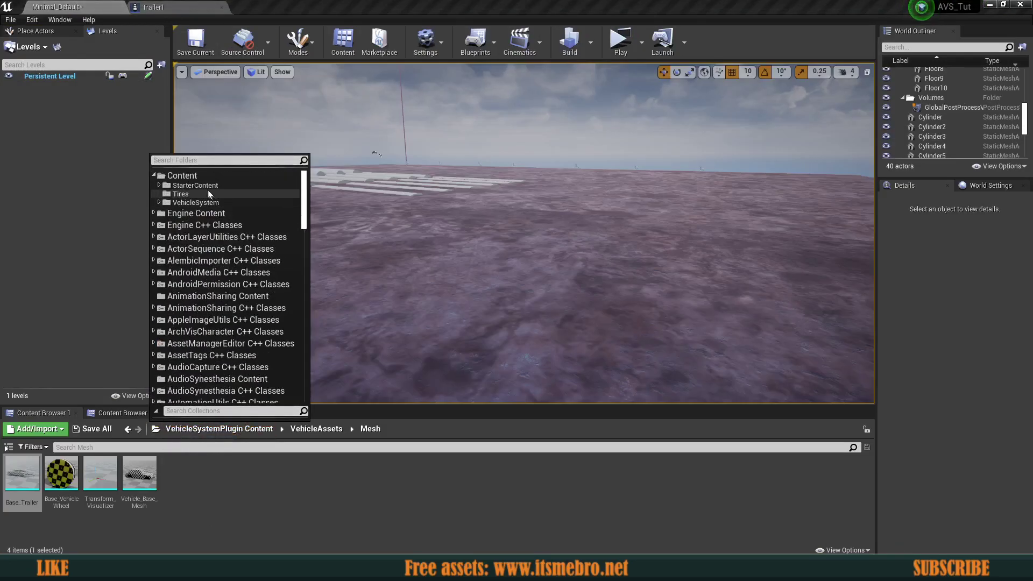
{"action": "left_click", "coordinate": [183, 176]}
{"action": "double_click", "coordinate": [295, 481]}
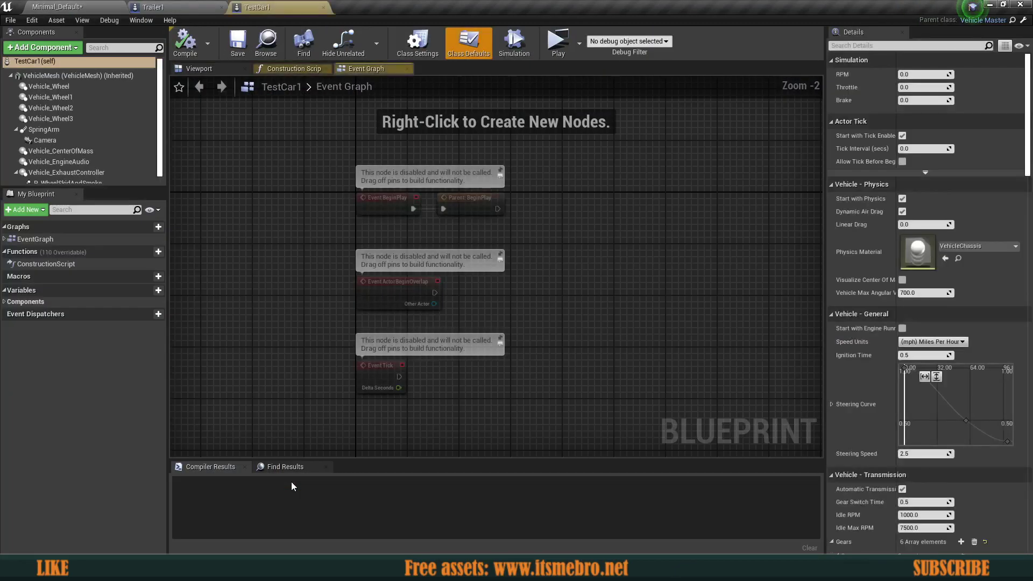
{"action": "left_click", "coordinate": [208, 70]}
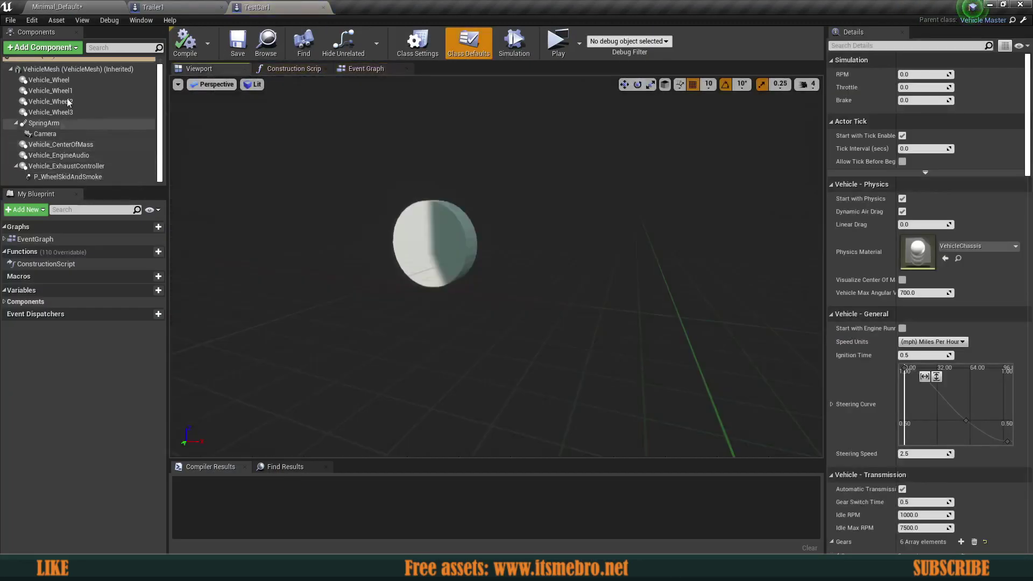
Add a Vehicle Hitch component to the TestCar1 blueprint
{"action": "left_click", "coordinate": [61, 48]}
{"action": "type", "text": "veh"}
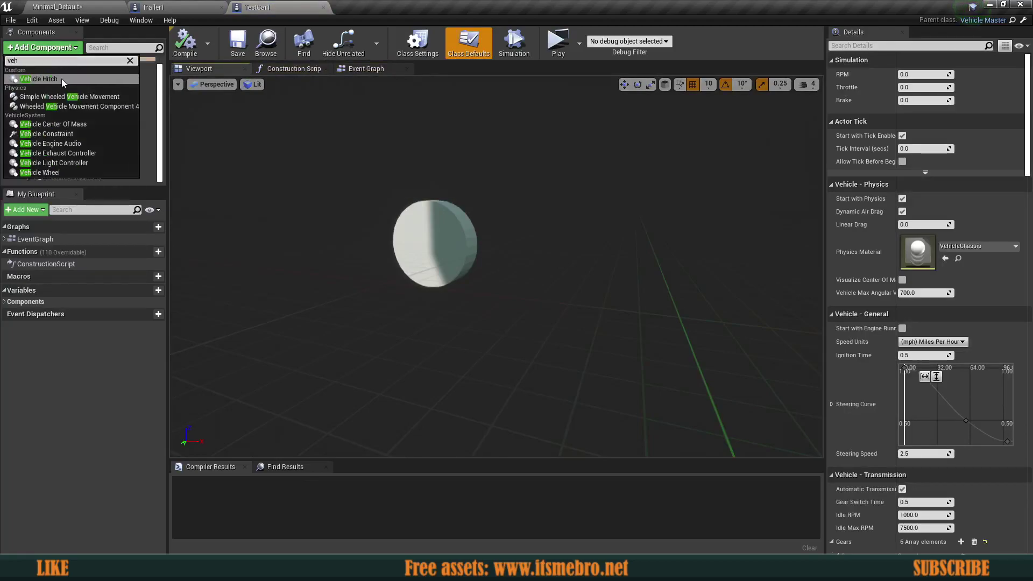
{"action": "left_click", "coordinate": [61, 81]}
{"action": "key", "text": "Return"}
Move TestCar1's Vehicle_Hitch to the middle of the car's rear face, at about X -160 and Z 20
{"action": "right_click_drag", "start_coordinate": [296, 251], "coordinate": [269, 251]}
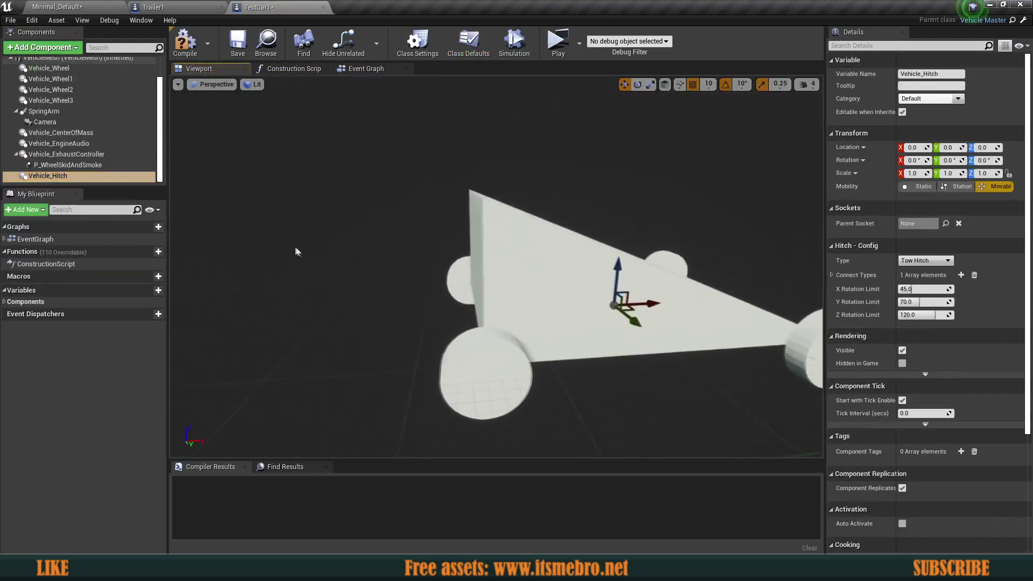
{"action": "mouse_move", "coordinate": [672, 303]}
{"action": "right_mouse_down"}
{"action": "mouse_move", "coordinate": [635, 298]}
{"action": "mouse_move", "coordinate": [673, 303]}
{"action": "right_mouse_up"}
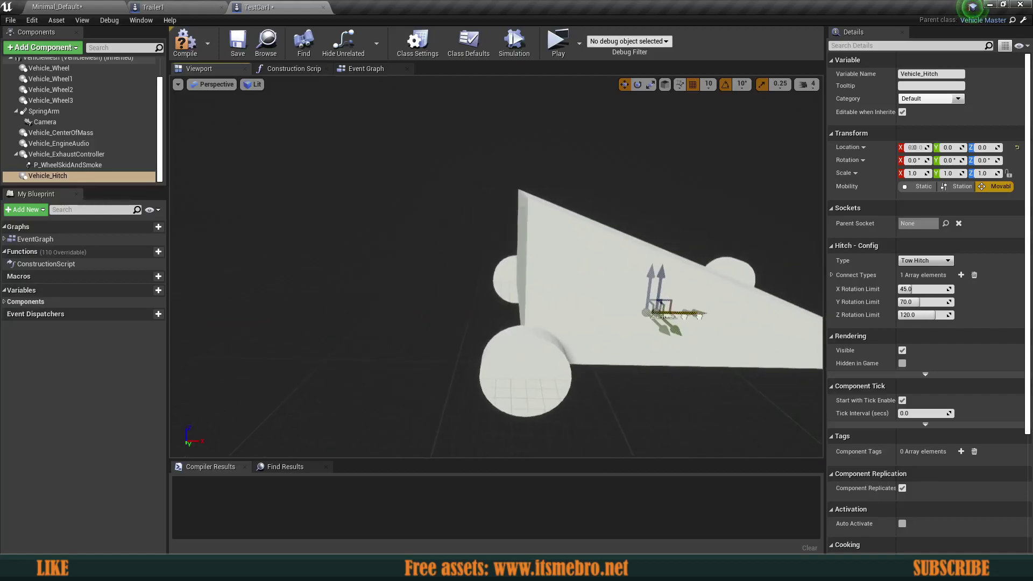
{"action": "right_click_drag", "start_coordinate": [546, 312], "coordinate": [635, 350]}
{"action": "right_click_drag", "start_coordinate": [215, 237], "coordinate": [263, 232]}
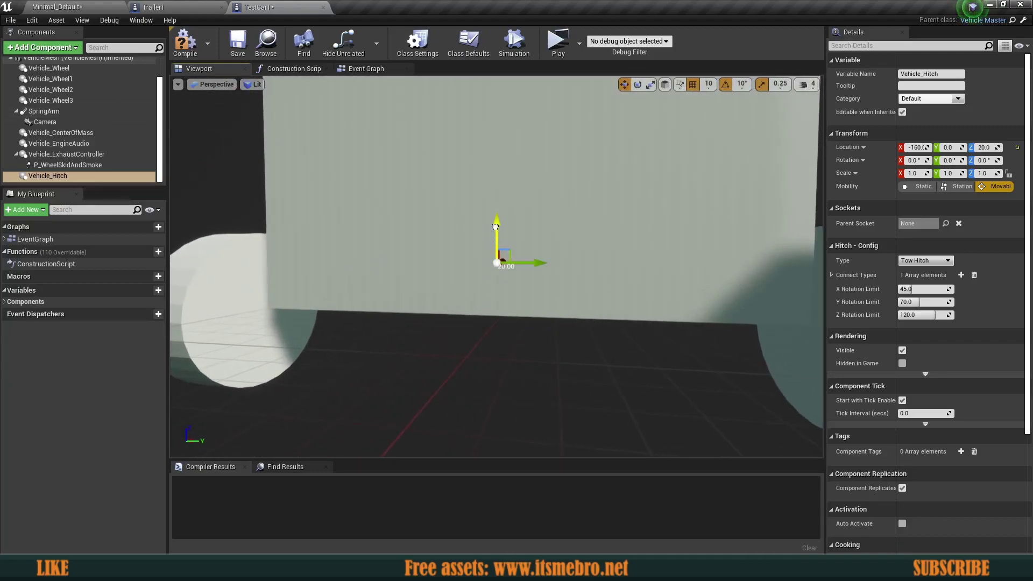
{"action": "right_click_drag", "start_coordinate": [497, 228], "coordinate": [401, 259]}
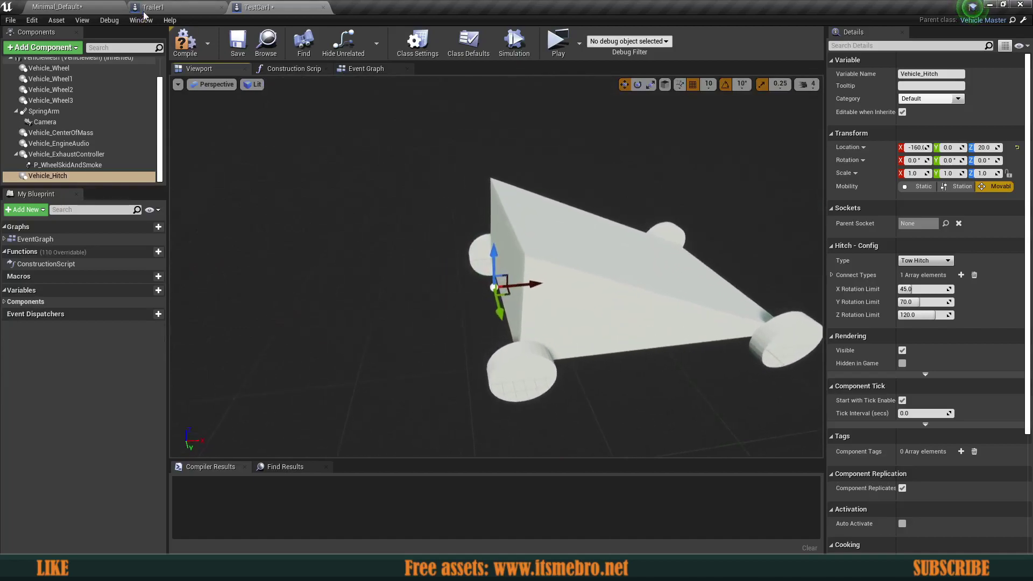
Add a Sphere Collision component as a child of TestCar1's Vehicle_Hitch
{"action": "left_click", "coordinate": [51, 49]}
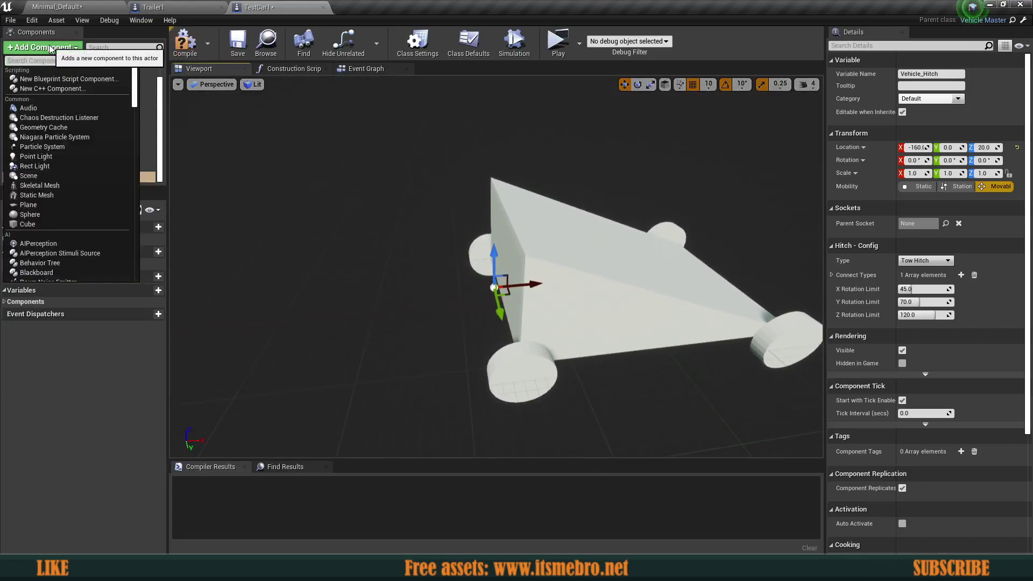
{"action": "type", "text": "sphere"}
{"action": "left_click", "coordinate": [80, 97]}
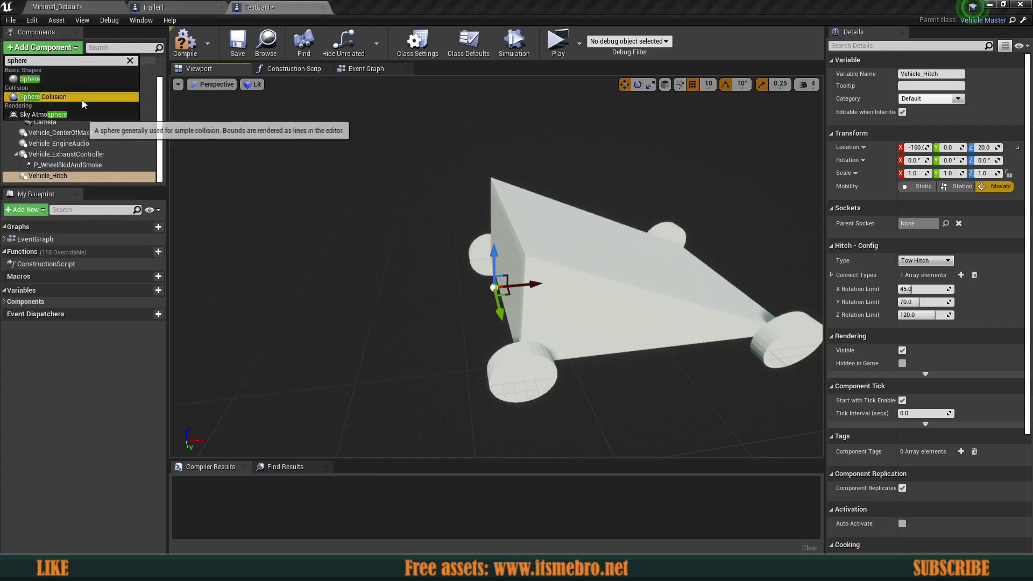
{"action": "double_click", "coordinate": [56, 167]}
{"action": "left_click", "coordinate": [63, 177]}
{"action": "left_click", "coordinate": [63, 166]}
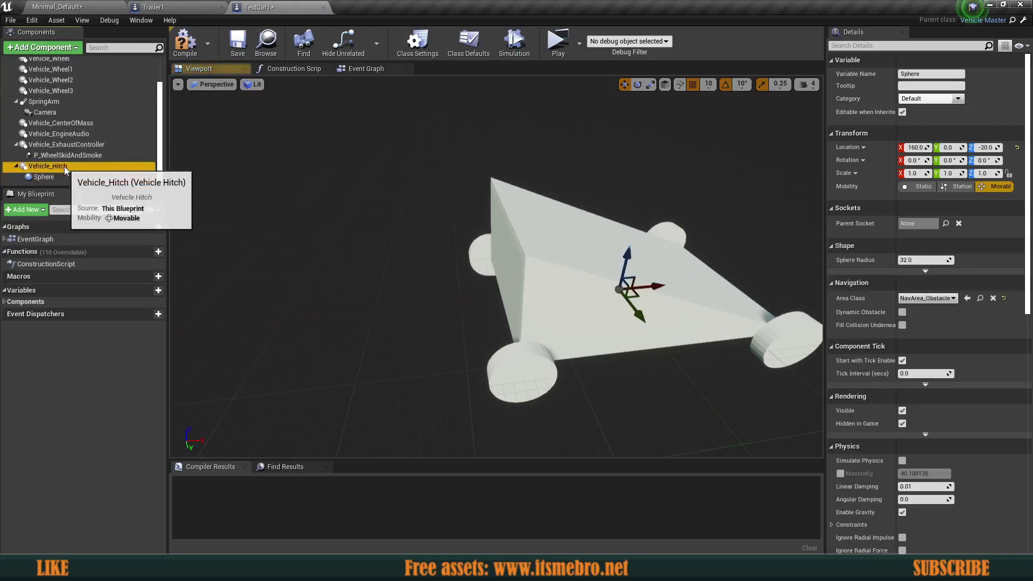
Set the collision sphere's relative location to 0, 0, 0 so it is centred on the hitch
{"action": "left_click", "coordinate": [62, 178]}
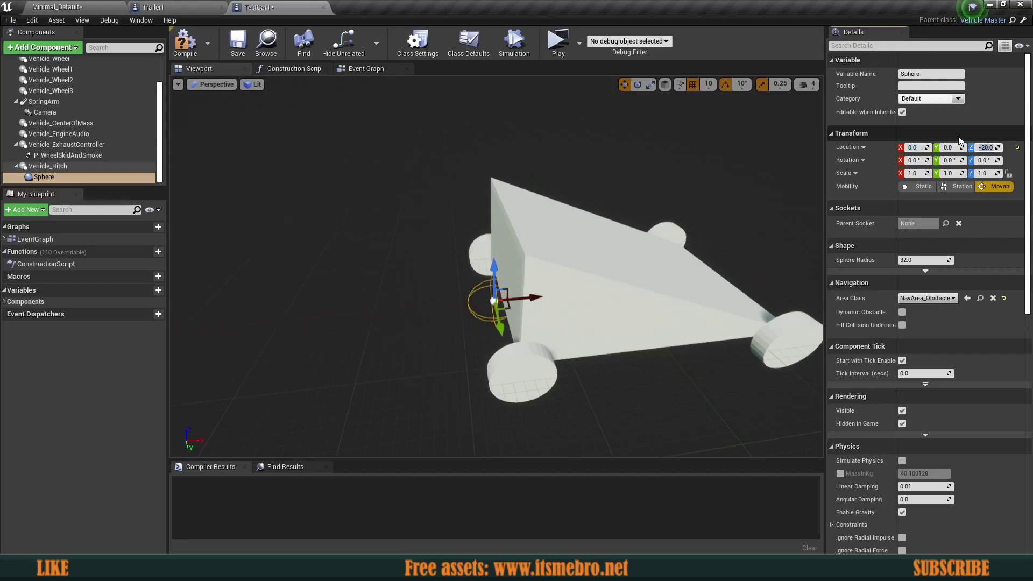
{"action": "key", "text": "a"}
{"action": "right_click_drag", "start_coordinate": [413, 358], "coordinate": [591, 339]}
{"action": "key", "text": "w"}
Try moving Vehicle_Hitch vertically with its sphere, return it to Z 20, and inspect its placement on the car's rear
{"action": "left_click", "coordinate": [57, 166]}
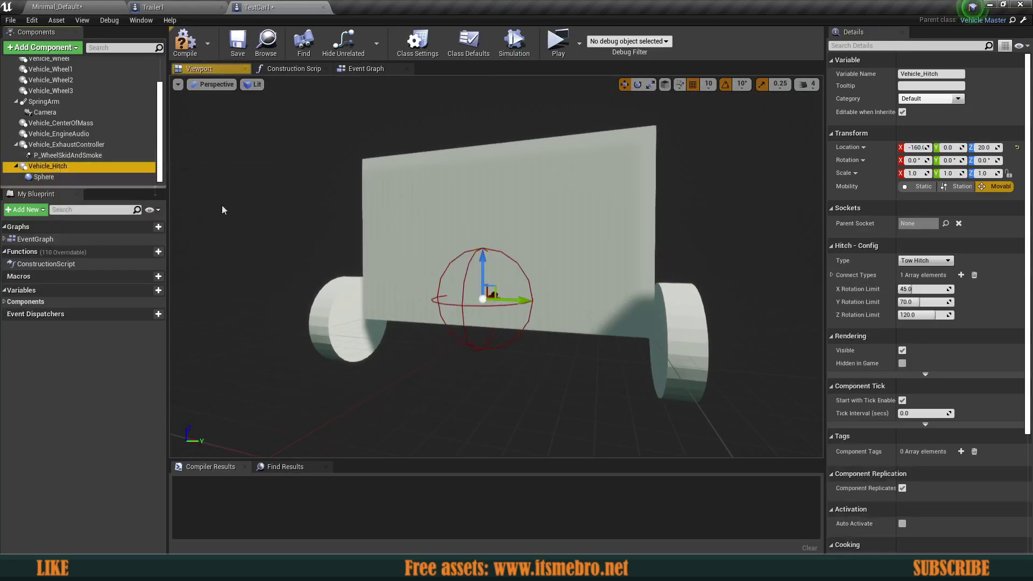
{"action": "left_click_drag", "start_coordinate": [483, 264], "coordinate": [483, 194]}
{"action": "left_click_drag", "start_coordinate": [483, 255], "coordinate": [482, 270]}
{"action": "right_click_drag", "start_coordinate": [483, 270], "coordinate": [366, 310]}
{"action": "key", "text": "d"}
{"action": "key", "text": "a"}
{"action": "key", "text": "d"}
{"action": "key", "text": "d"}
{"action": "key", "text": "w"}
{"action": "key", "text": "a"}
{"action": "scroll", "coordinate": [495, 269], "scroll_direction": "up", "scroll_amount": 2}
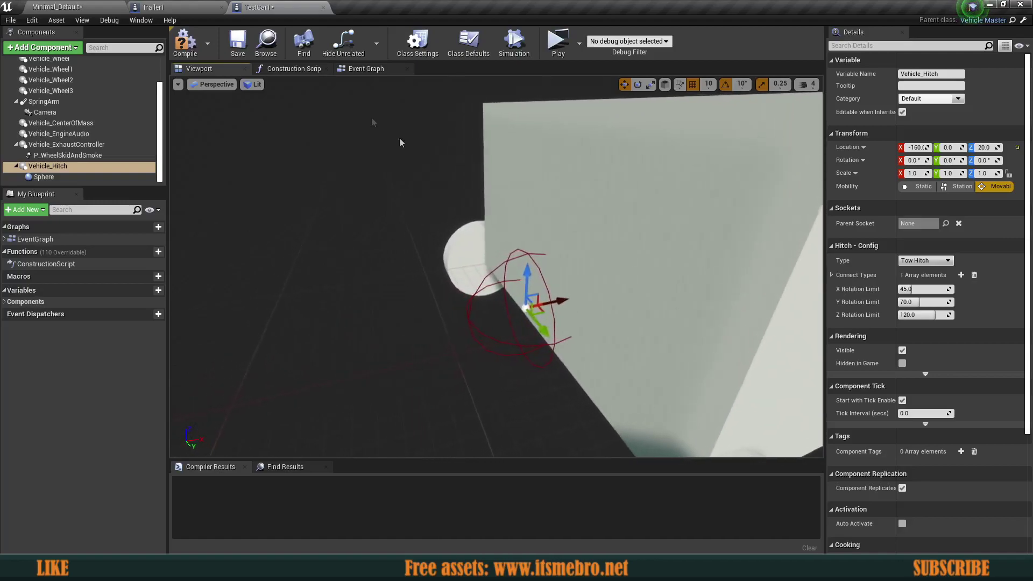
Compile and save TestCar1, and examine the hitch and its collision sphere from behind the car
{"action": "left_click", "coordinate": [185, 43]}
{"action": "mouse_move", "coordinate": [495, 269]}
{"action": "right_mouse_down"}
{"action": "mouse_move", "coordinate": [501, 283]}
{"action": "mouse_move", "coordinate": [538, 288]}
{"action": "mouse_move", "coordinate": [484, 286]}
{"action": "right_mouse_up"}
{"action": "key", "text": "w"}
{"action": "right_click_drag", "start_coordinate": [427, 248], "coordinate": [606, 256]}
{"action": "key", "text": "w"}
{"action": "key", "text": "s"}
{"action": "key", "text": "s"}
{"action": "key", "text": "a"}
{"action": "left_click_drag", "start_coordinate": [463, 291], "coordinate": [470, 287], "text": "alt"}
Set the radius of the hitch's collision sphere to 75
{"action": "left_click", "coordinate": [104, 168]}
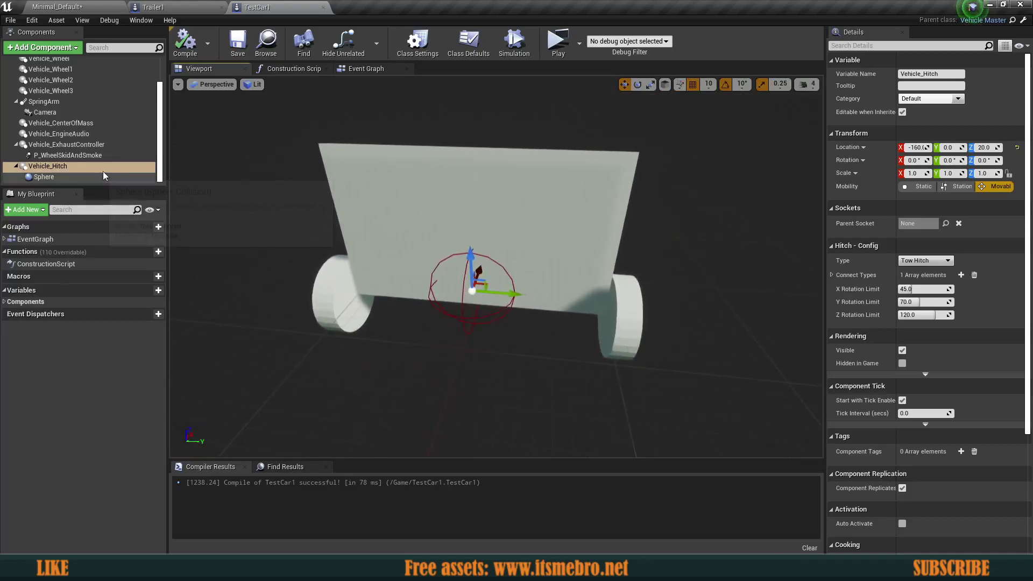
{"action": "mouse_move", "coordinate": [500, 309]}
{"action": "right_mouse_down"}
{"action": "mouse_move", "coordinate": [543, 306]}
{"action": "mouse_move", "coordinate": [514, 304]}
{"action": "right_mouse_up"}
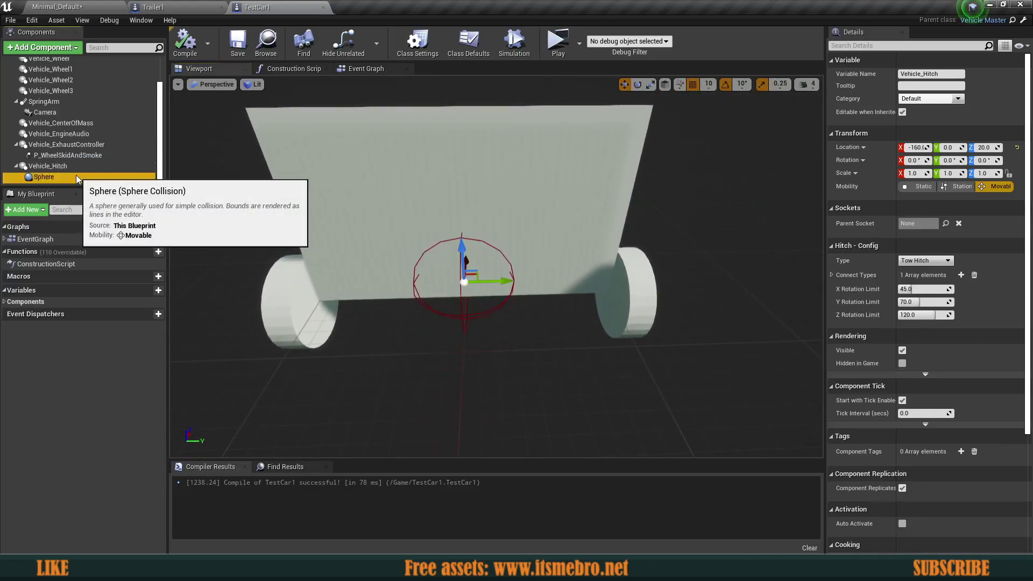
{"action": "left_click", "coordinate": [129, 177]}
{"action": "left_click_drag", "start_coordinate": [926, 260], "coordinate": [941, 260]}
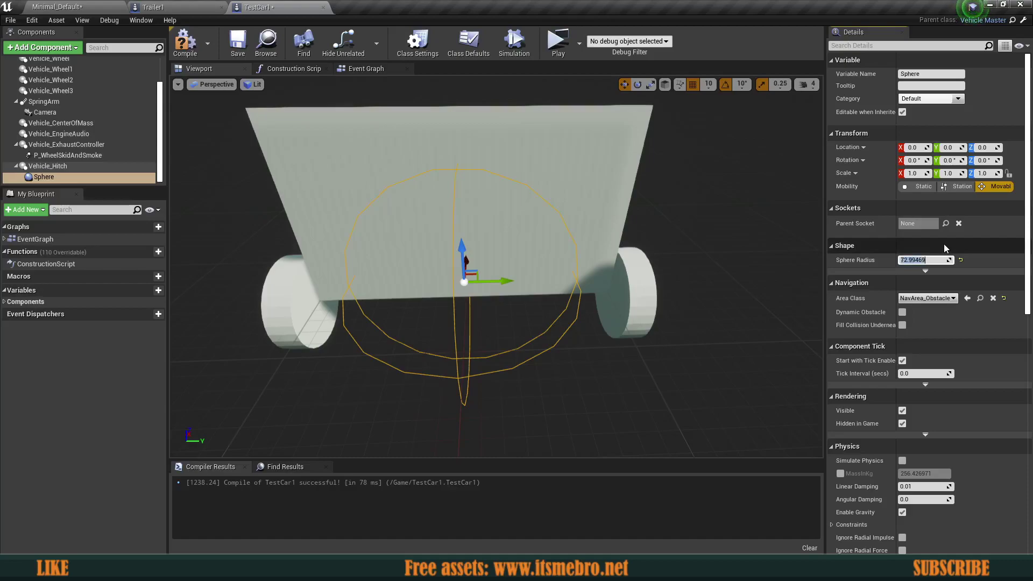
{"action": "type", "text": "75"}
{"action": "key", "text": "Return"}
Inspect the enlarged collision sphere behind the car, and compile and save TestCar1
{"action": "right_click_drag", "start_coordinate": [644, 325], "coordinate": [587, 323]}
{"action": "right_click_drag", "start_coordinate": [538, 209], "coordinate": [481, 203]}
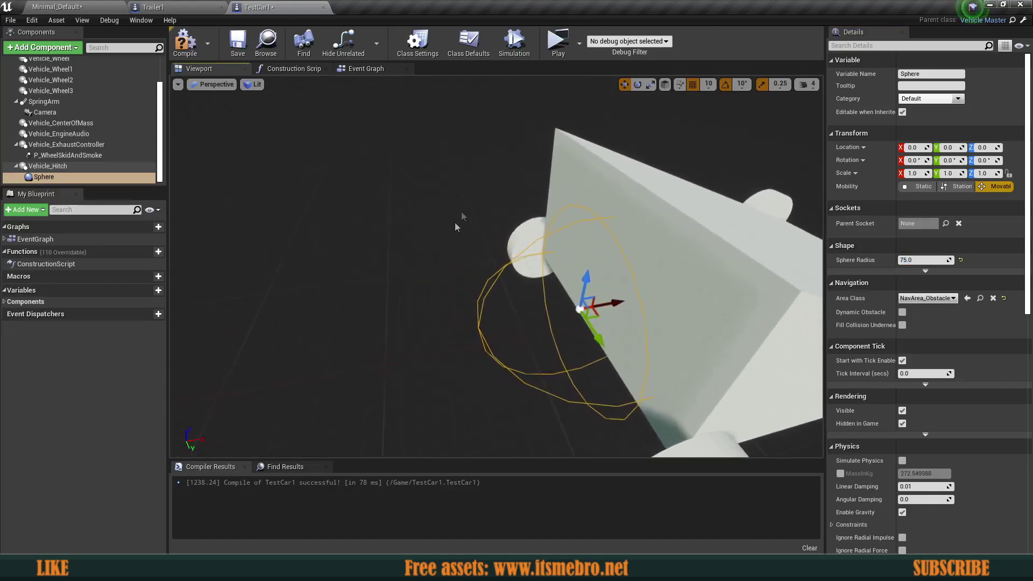
{"action": "mouse_move", "coordinate": [364, 335]}
{"action": "right_mouse_down"}
{"action": "mouse_move", "coordinate": [414, 339]}
{"action": "mouse_move", "coordinate": [344, 334]}
{"action": "right_mouse_up"}
{"action": "mouse_move", "coordinate": [588, 350]}
{"action": "right_mouse_down"}
{"action": "mouse_move", "coordinate": [554, 360]}
{"action": "mouse_move", "coordinate": [549, 352]}
{"action": "mouse_move", "coordinate": [588, 351]}
{"action": "right_mouse_up"}
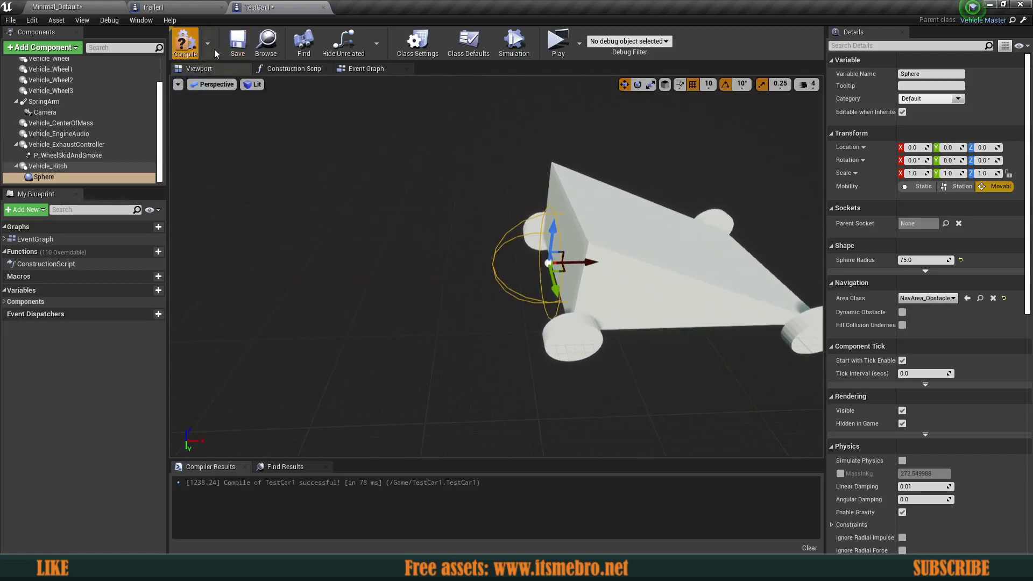
{"action": "left_click", "coordinate": [185, 44]}
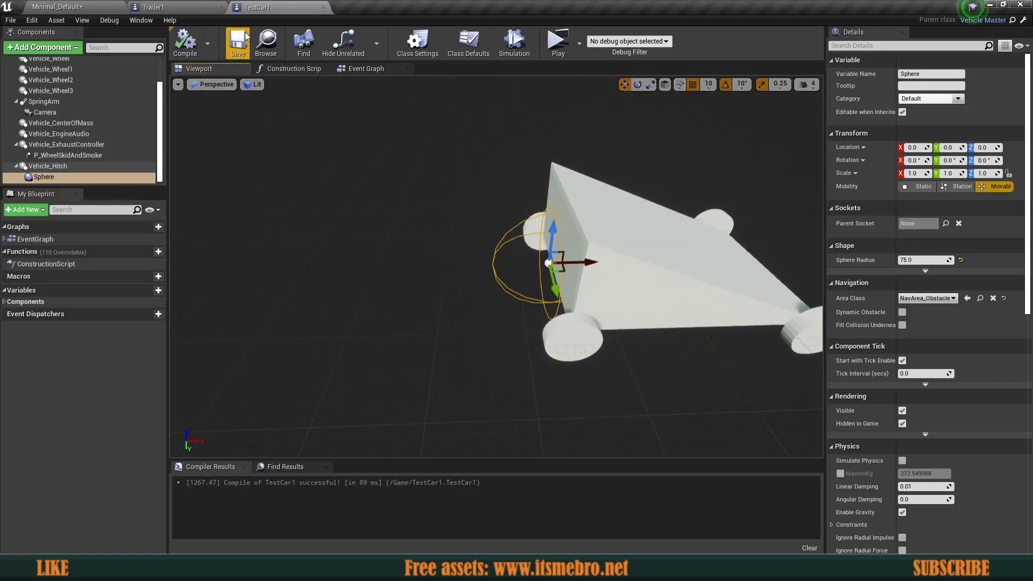
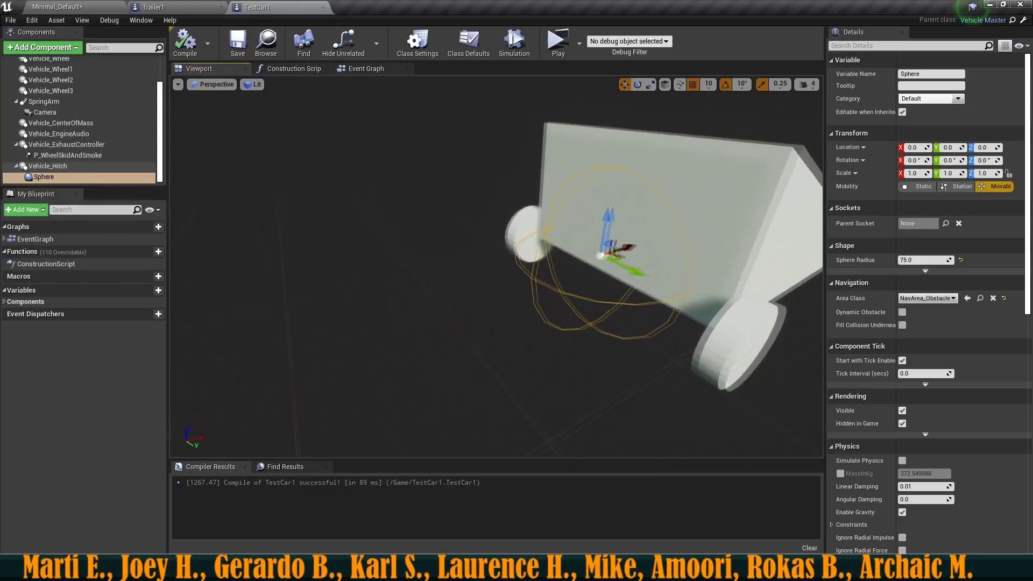
Select TestCar1's Vehicle_Hitch and check its hitch type setting
{"action": "right_click_drag", "start_coordinate": [356, 173], "coordinate": [349, 174]}
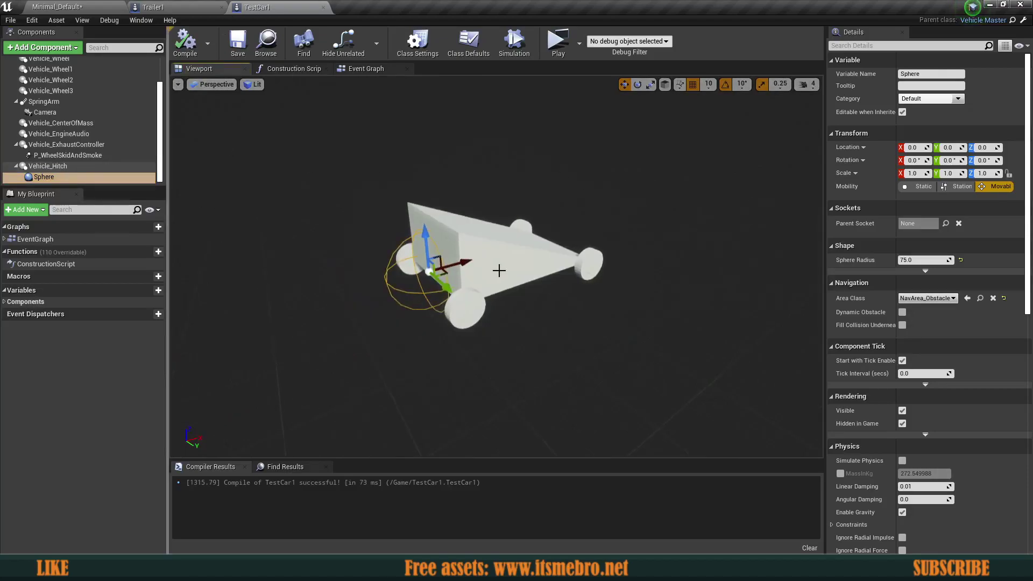
{"action": "right_click_drag", "start_coordinate": [498, 270], "coordinate": [337, 237]}
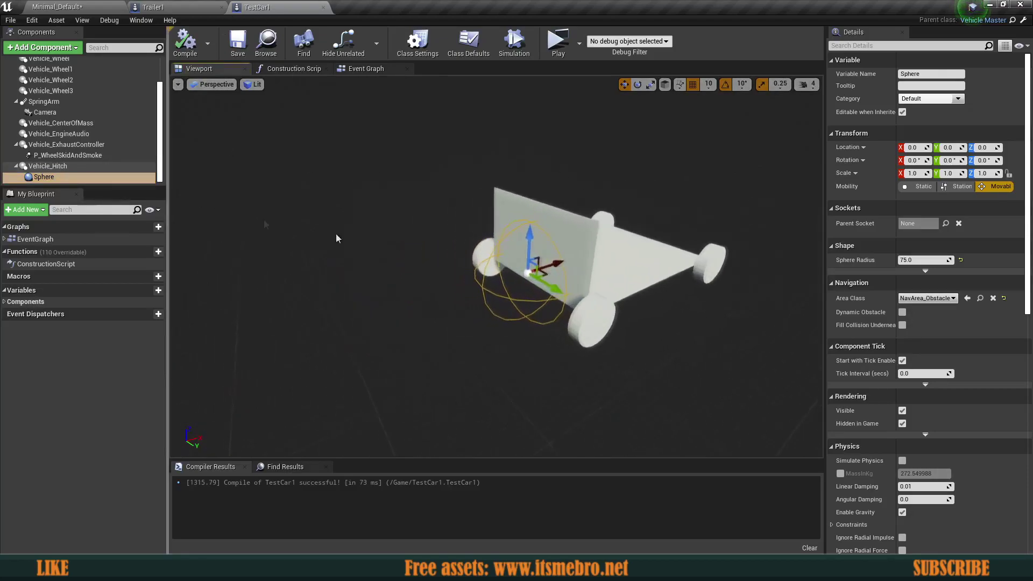
{"action": "left_click", "coordinate": [41, 170]}
{"action": "mouse_move", "coordinate": [577, 242]}
{"action": "right_mouse_down"}
{"action": "mouse_move", "coordinate": [608, 301]}
{"action": "mouse_move", "coordinate": [602, 253]}
{"action": "mouse_move", "coordinate": [577, 242]}
{"action": "right_mouse_up"}
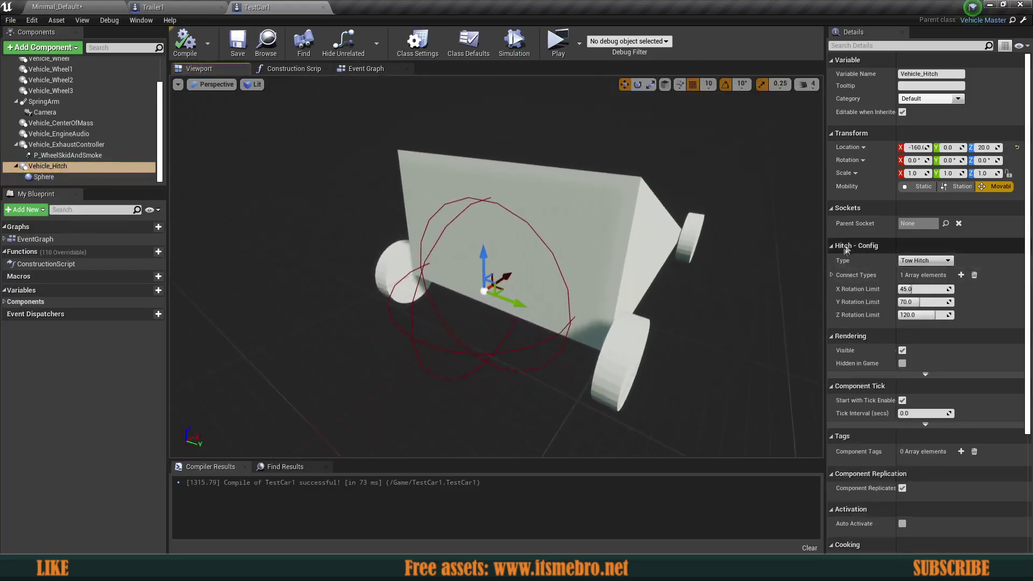
{"action": "left_click", "coordinate": [912, 270]}
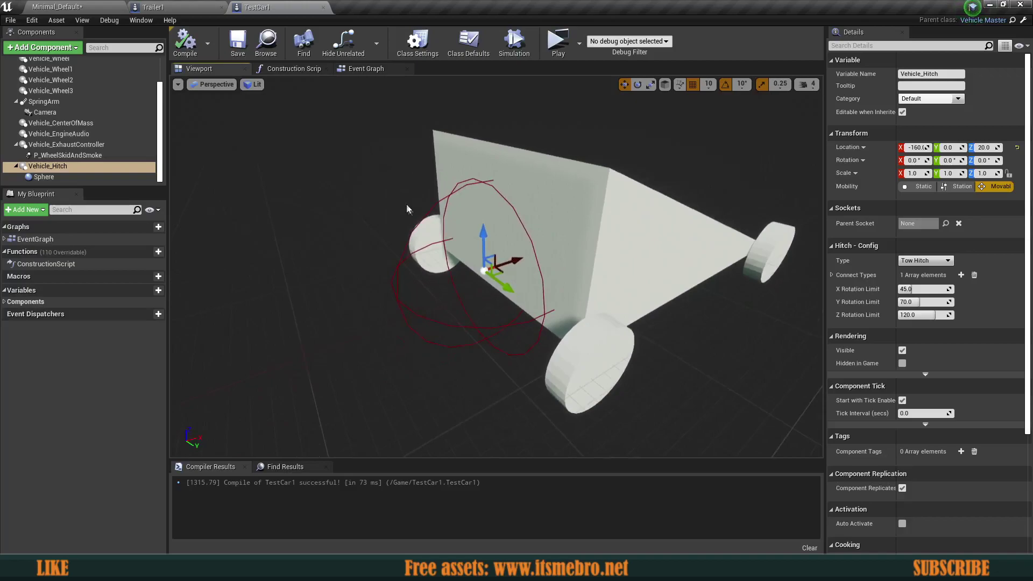
Switch to the Trailer1 blueprint and check the type setting of its Vehicle_Hitch
{"action": "left_click", "coordinate": [162, 7]}
{"action": "left_click", "coordinate": [66, 130]}
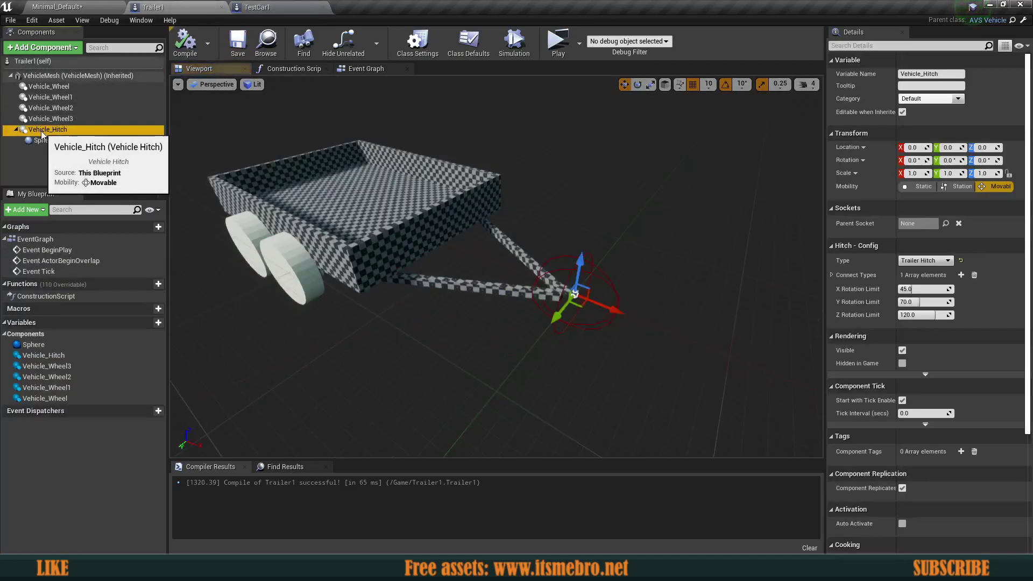
{"action": "left_click", "coordinate": [916, 260]}
{"action": "left_click", "coordinate": [915, 277]}
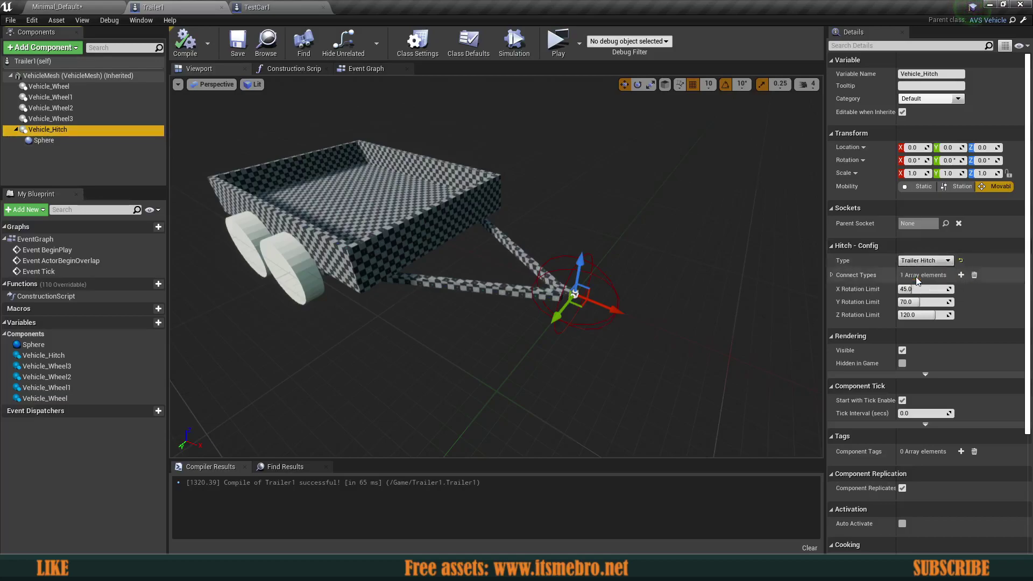
Expand the Connect Types of the Vehicle_Hitch in both Trailer1 and TestCar1 to compare them
{"action": "left_click", "coordinate": [830, 275]}
{"action": "left_click", "coordinate": [264, 8]}
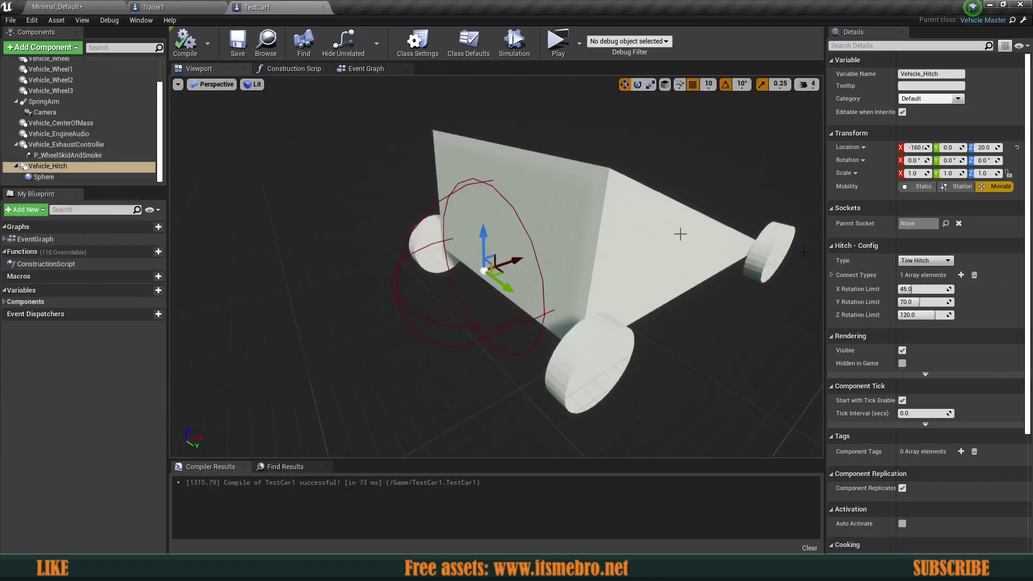
{"action": "left_click", "coordinate": [831, 275]}
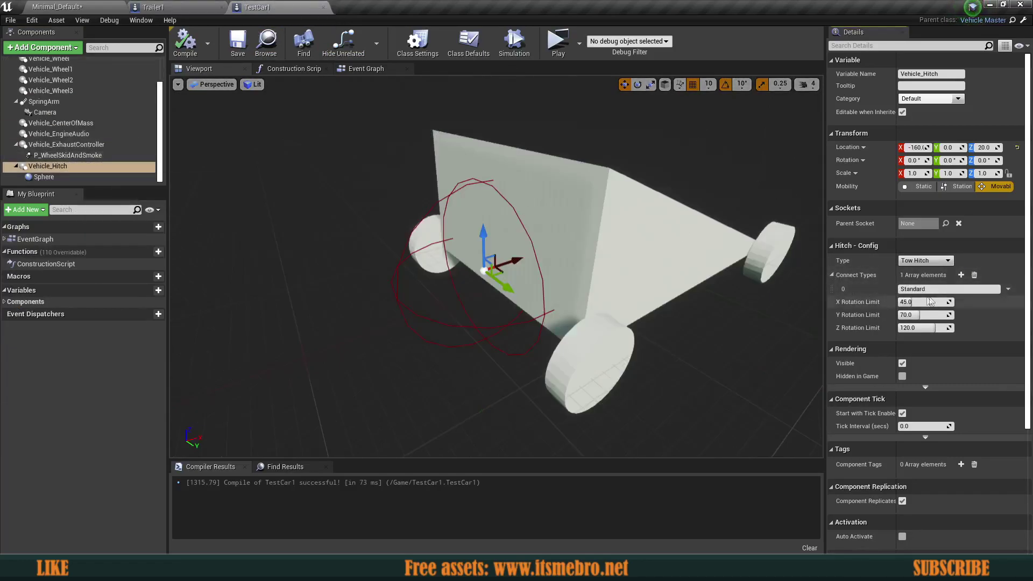
Compile and save TestCar1, and compile Trailer1
{"action": "left_click", "coordinate": [185, 44]}
{"action": "left_click", "coordinate": [237, 45]}
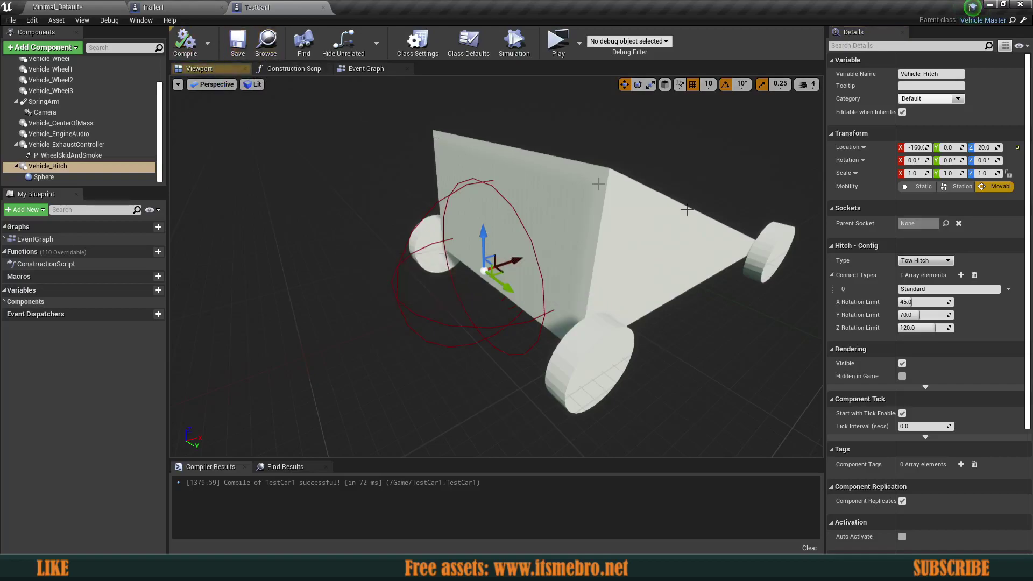
{"action": "mouse_move", "coordinate": [743, 275]}
{"action": "right_mouse_down"}
{"action": "mouse_move", "coordinate": [705, 280]}
{"action": "mouse_move", "coordinate": [734, 267]}
{"action": "right_mouse_up"}
{"action": "key", "text": "s"}
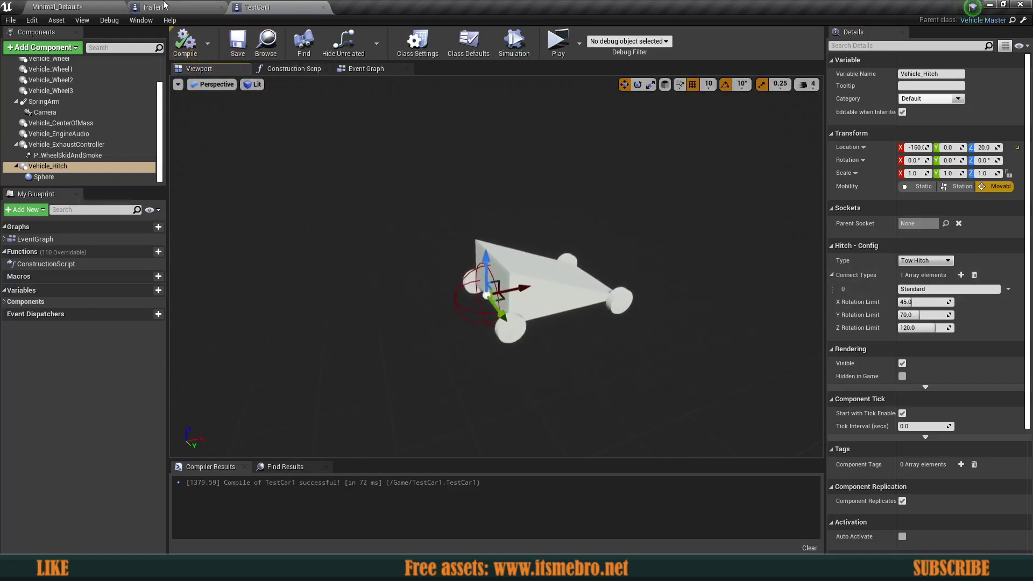
{"action": "left_click", "coordinate": [153, 7]}
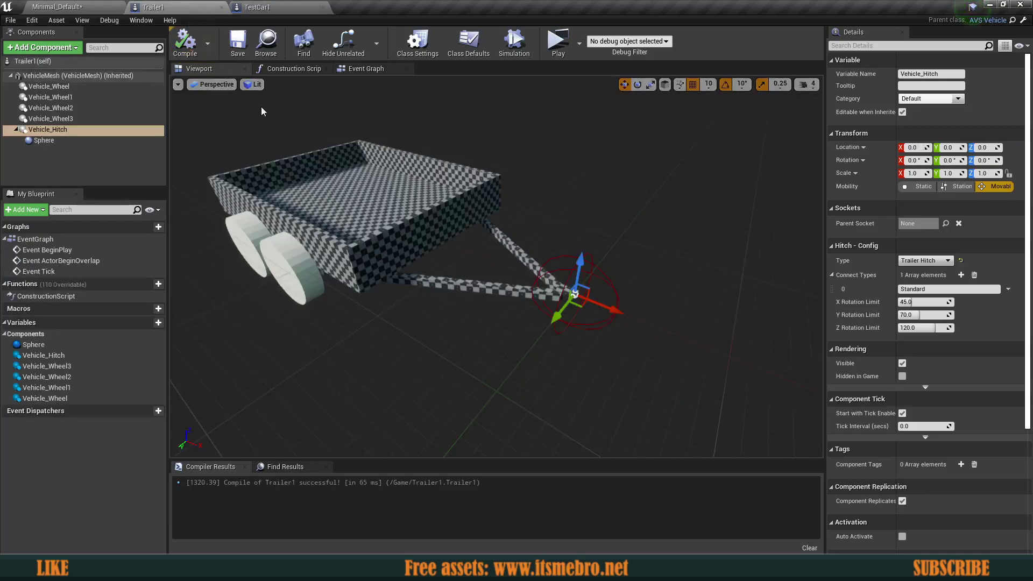
{"action": "left_click", "coordinate": [185, 43]}
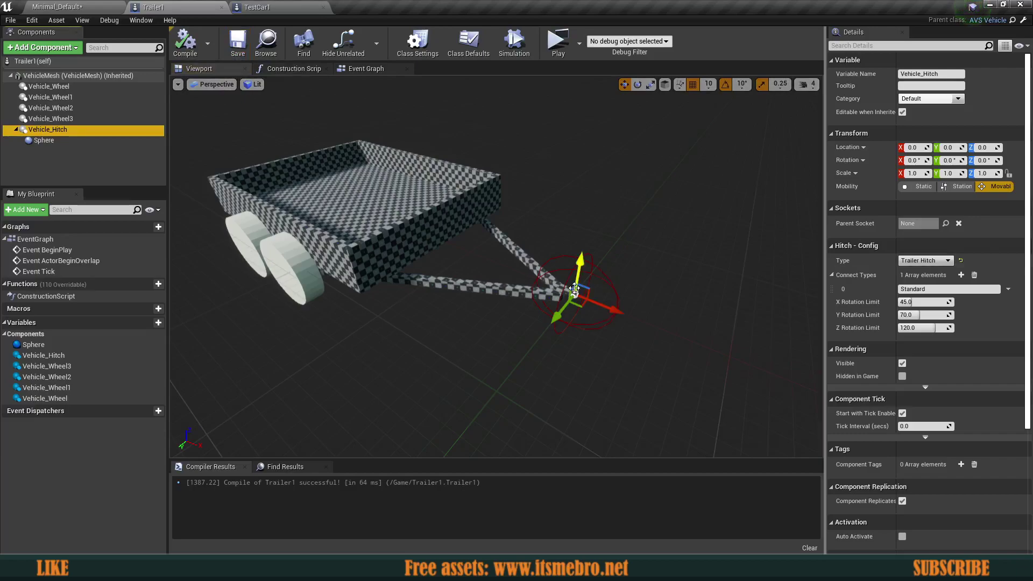
Open TestCar1's Event Graph and delete the unused ActorBeginOverlap and Tick event nodes
{"action": "left_click", "coordinate": [264, 7]}
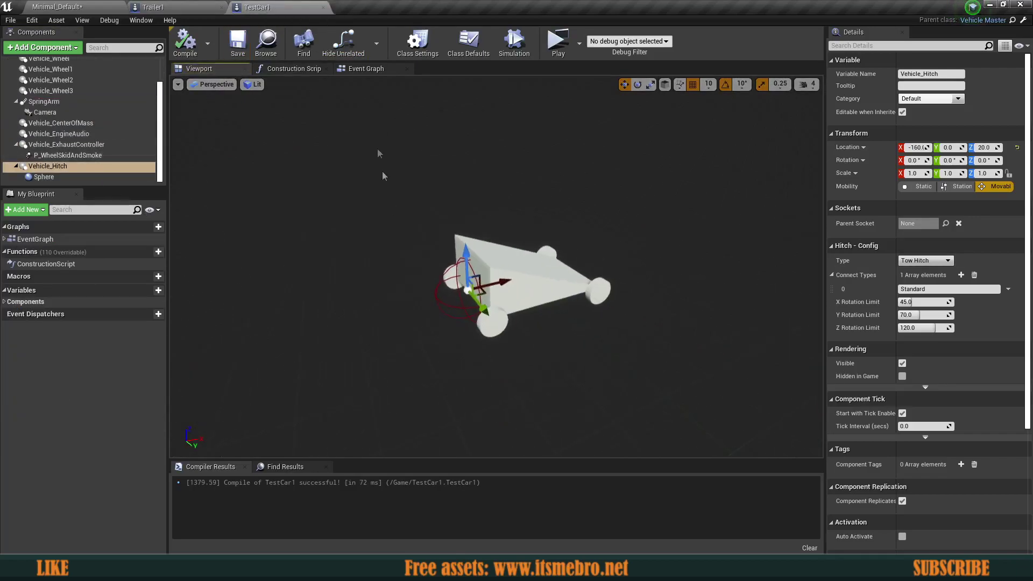
{"action": "left_click", "coordinate": [362, 70]}
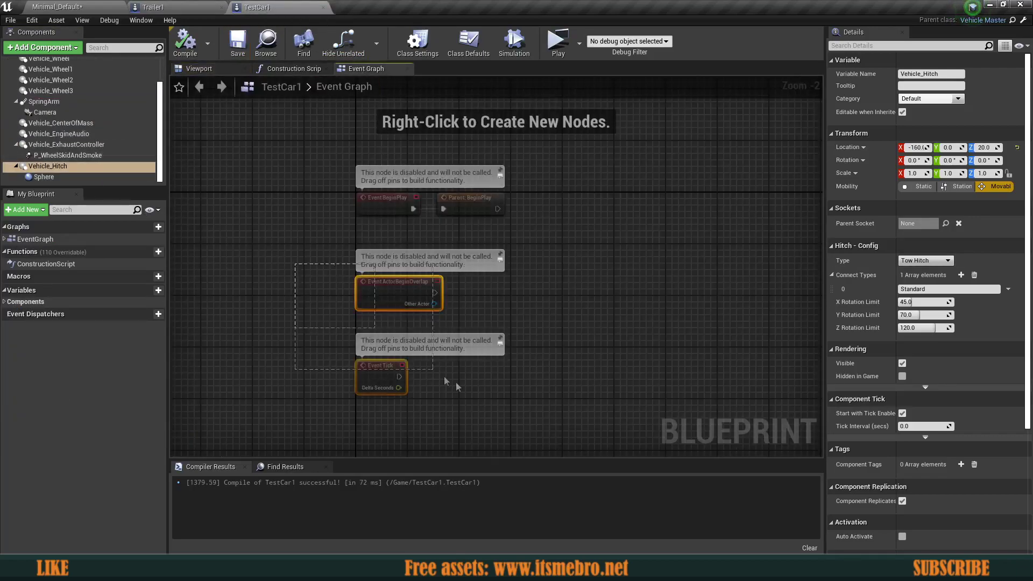
{"action": "left_click_drag", "start_coordinate": [457, 387], "coordinate": [503, 412]}
{"action": "key", "text": "Delete"}
Add a keyboard event node for the 1 key below the BeginPlay nodes in TestCar1's Event Graph
{"action": "scroll", "coordinate": [410, 297], "scroll_direction": "up", "scroll_amount": 2}
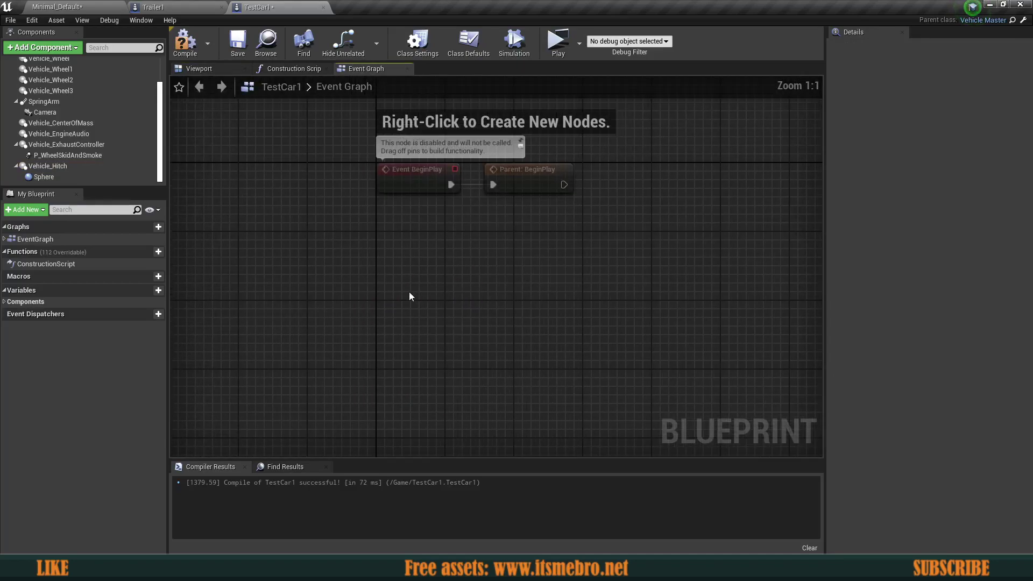
{"action": "right_click", "coordinate": [394, 295]}
{"action": "type", "text": "keyb"}
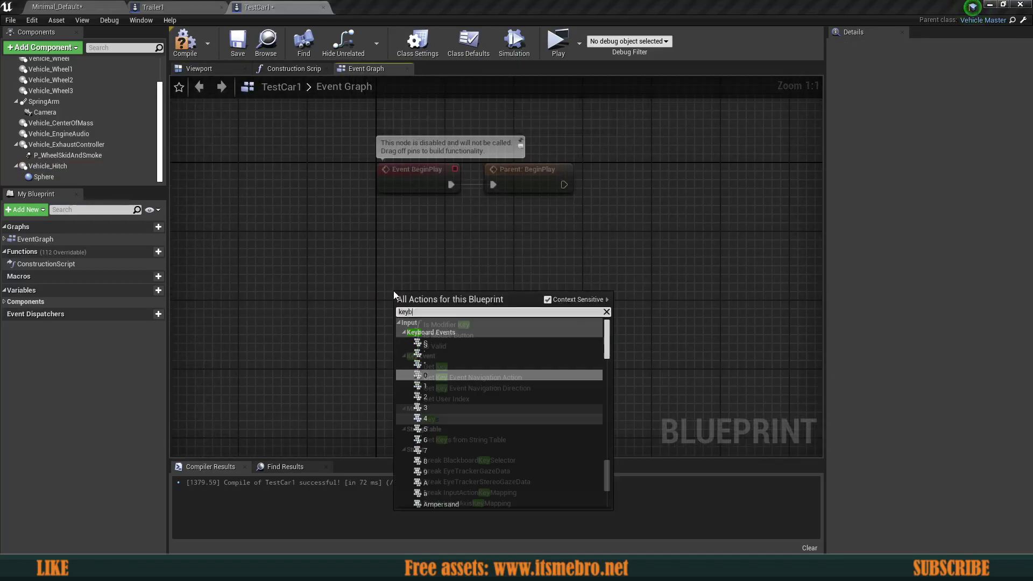
{"action": "type", "text": "oard 1"}
{"action": "key", "text": "Return"}
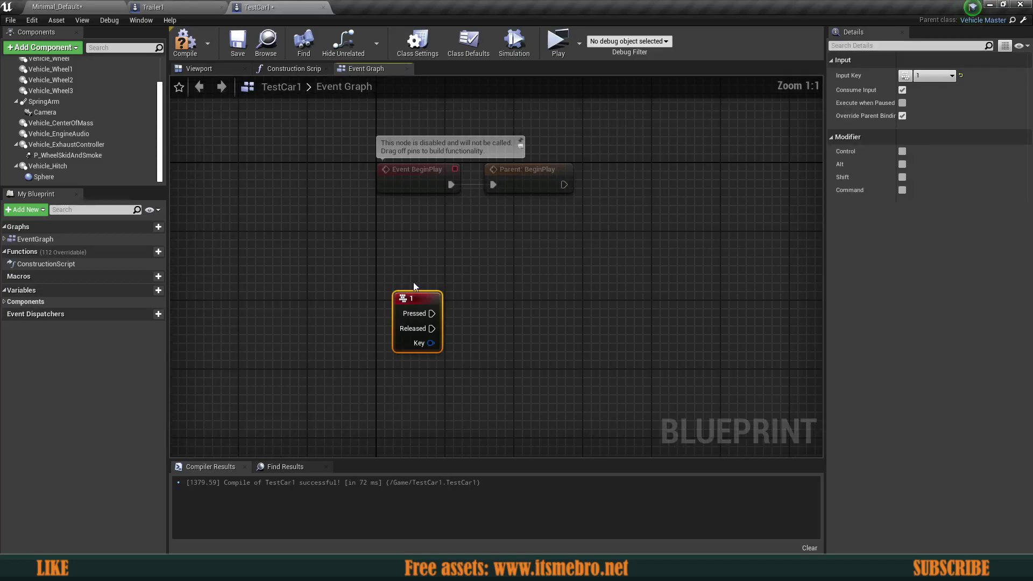
Add a Vehicle_Hitch reference below the 1 key event and create a Get Is Hitched node from it
{"action": "left_click_drag", "start_coordinate": [416, 299], "coordinate": [398, 309]}
{"action": "right_click_drag", "start_coordinate": [494, 313], "coordinate": [454, 258]}
{"action": "left_click", "coordinate": [453, 259]}
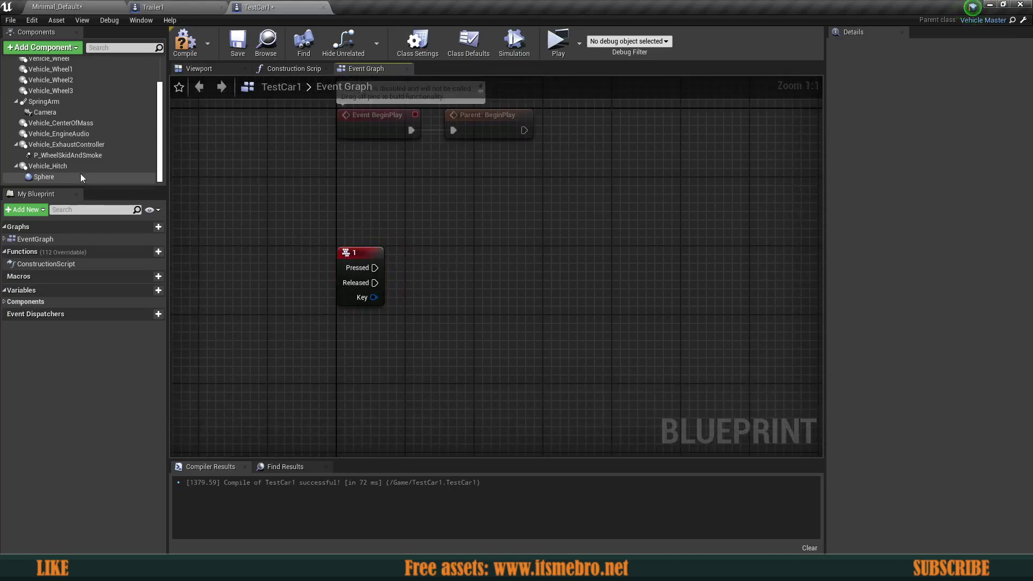
{"action": "left_click_drag", "start_coordinate": [70, 167], "coordinate": [288, 304]}
{"action": "left_click_drag", "start_coordinate": [334, 346], "coordinate": [380, 324]}
{"action": "type", "text": "is"}
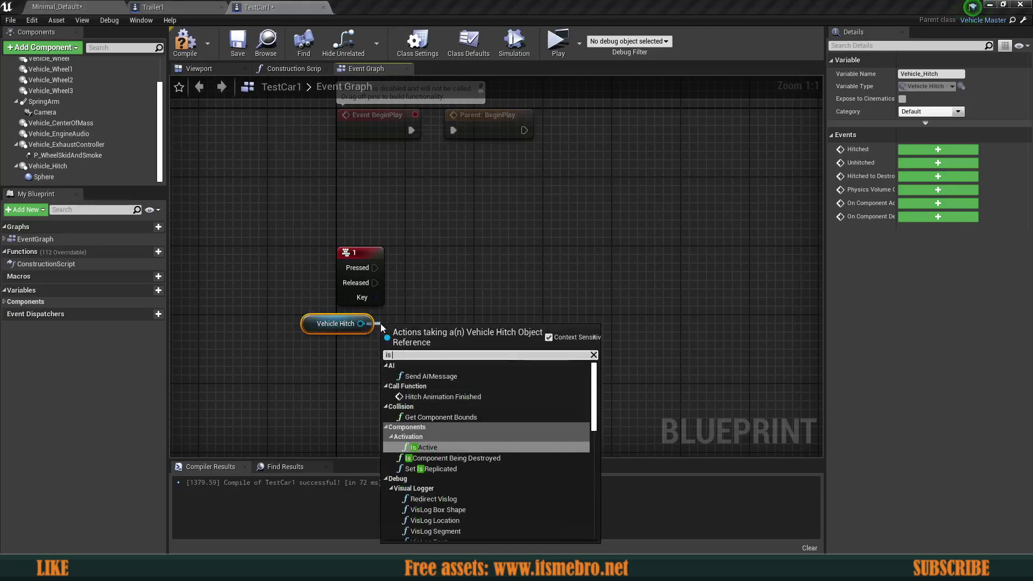
{"action": "type", "text": " hit"}
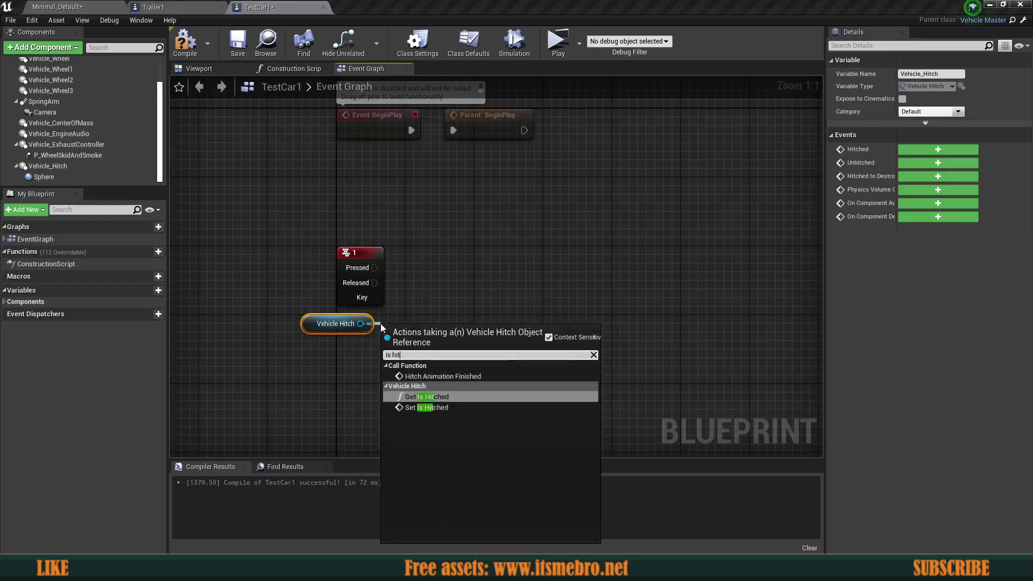
{"action": "left_click", "coordinate": [411, 396]}
{"action": "left_click_drag", "start_coordinate": [439, 339], "coordinate": [367, 314]}
Add a Branch on the 1 key's Pressed output with Is Hitched as its condition, and arrange the condition nodes below the event
{"action": "mouse_move", "coordinate": [467, 295]}
{"action": "left_mouse_down"}
{"action": "mouse_move", "coordinate": [371, 327]}
{"action": "mouse_move", "coordinate": [414, 307]}
{"action": "mouse_move", "coordinate": [454, 271]}
{"action": "mouse_move", "coordinate": [379, 266]}
{"action": "left_mouse_up"}
{"action": "type", "text": "br"}
{"action": "key", "text": "Return"}
{"action": "left_click_drag", "start_coordinate": [389, 379], "coordinate": [259, 342]}
{"action": "left_click_drag", "start_coordinate": [346, 339], "coordinate": [354, 329]}
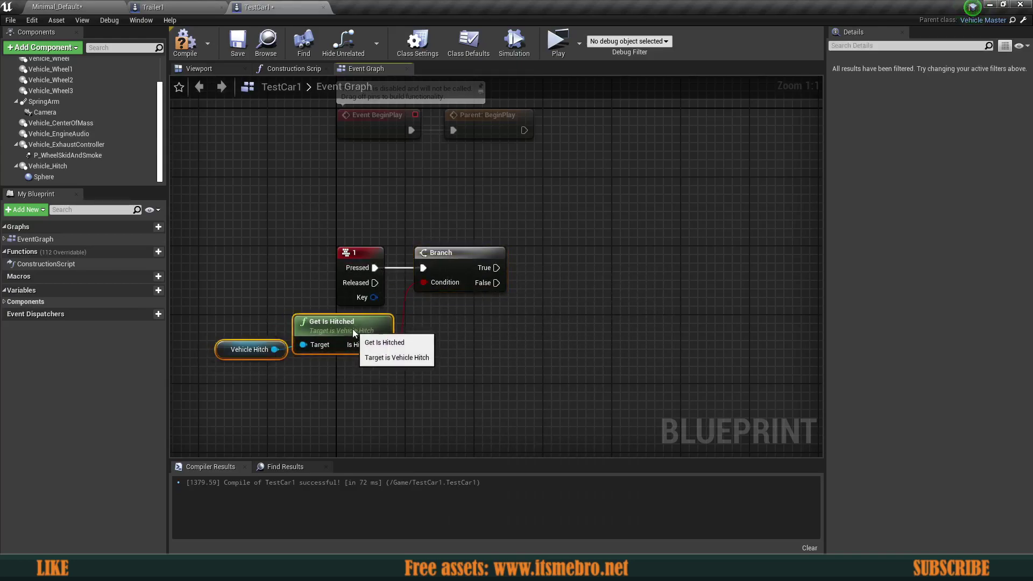
Duplicate the Vehicle Hitch reference node below the Branch
{"action": "left_click", "coordinate": [476, 322]}
{"action": "right_click_drag", "start_coordinate": [486, 274], "coordinate": [427, 281]}
{"action": "left_click", "coordinate": [212, 363]}
{"action": "key", "text": "ctrl+c"}
{"action": "left_click", "coordinate": [378, 332]}
{"action": "key", "text": "ctrl+v"}
Add a Hitch to Overlapped call from the copied Vehicle Hitch reference and run it from the Branch's False output
{"action": "left_click_drag", "start_coordinate": [431, 361], "coordinate": [481, 292]}
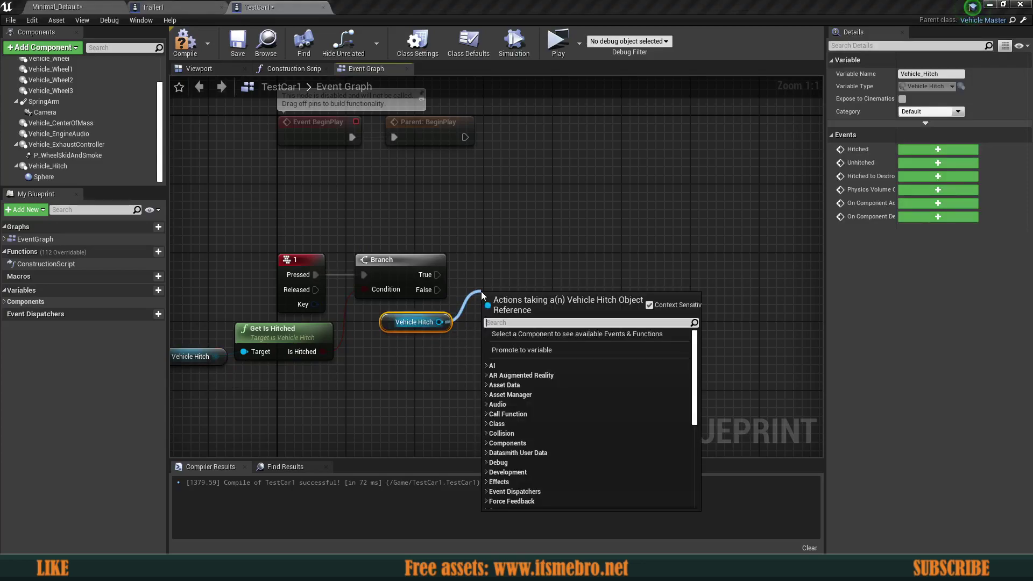
{"action": "type", "text": "hitch"}
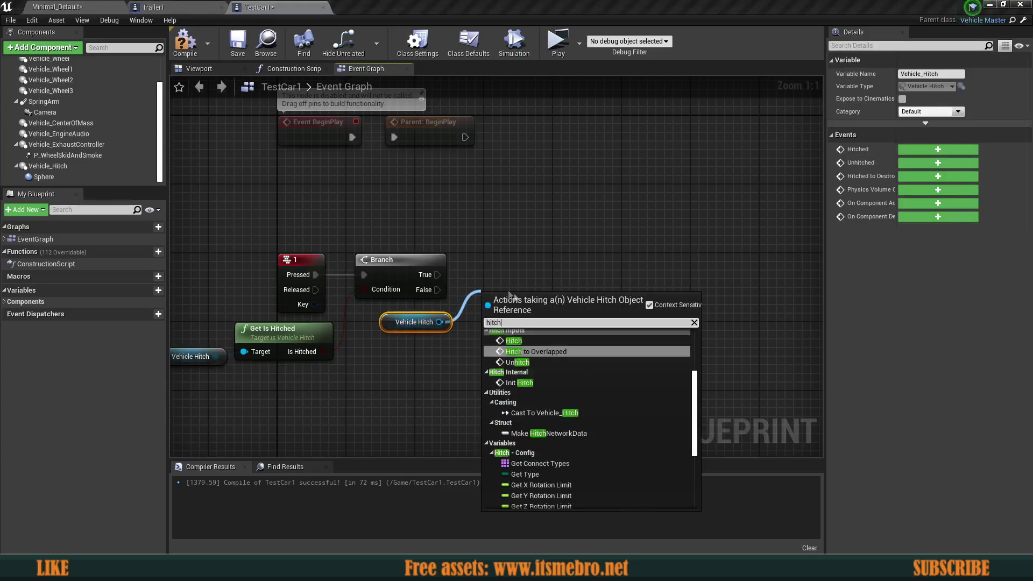
{"action": "left_click", "coordinate": [551, 352]}
{"action": "left_click_drag", "start_coordinate": [551, 354], "coordinate": [559, 311]}
{"action": "left_click_drag", "start_coordinate": [507, 274], "coordinate": [507, 275]}
{"action": "left_click_drag", "start_coordinate": [523, 276], "coordinate": [514, 328]}
Add an Unhitch call from the same Vehicle Hitch reference, place it above Hitch to Overlapped, and run it from the Branch's True output
{"action": "left_click_drag", "start_coordinate": [442, 322], "coordinate": [485, 266]}
{"action": "type", "text": "un"}
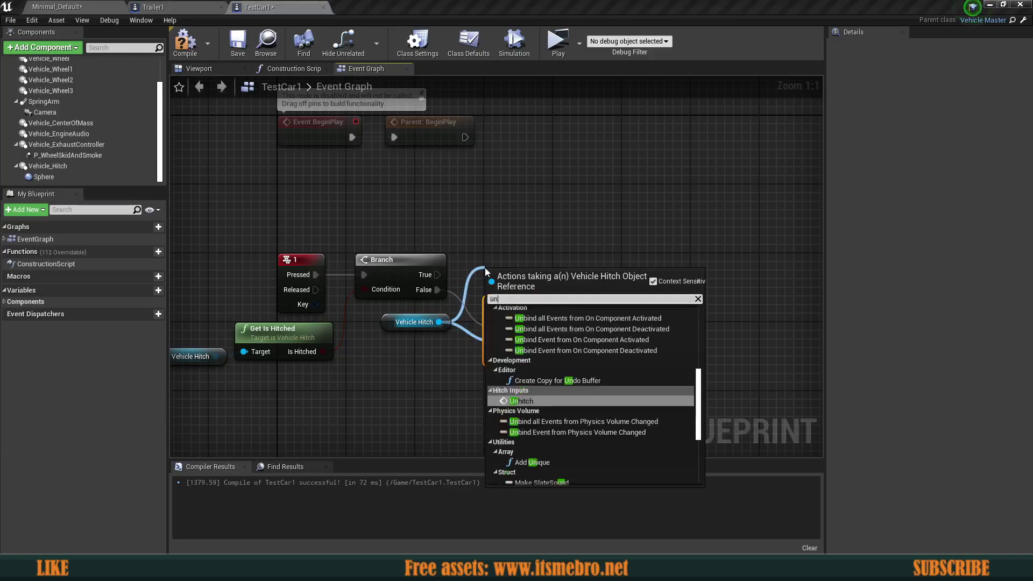
{"action": "left_click", "coordinate": [532, 401]}
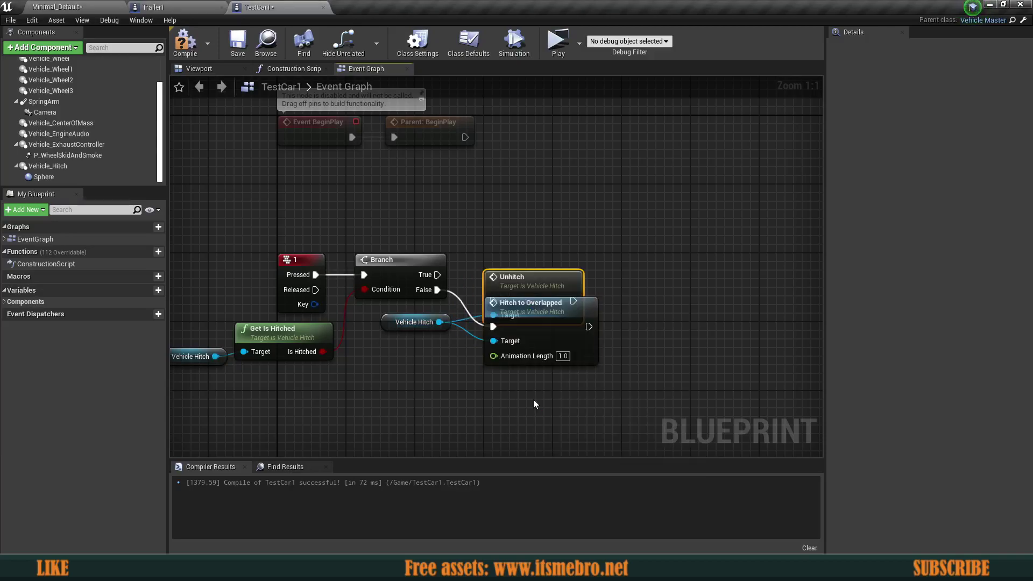
{"action": "left_click_drag", "start_coordinate": [531, 285], "coordinate": [533, 252]}
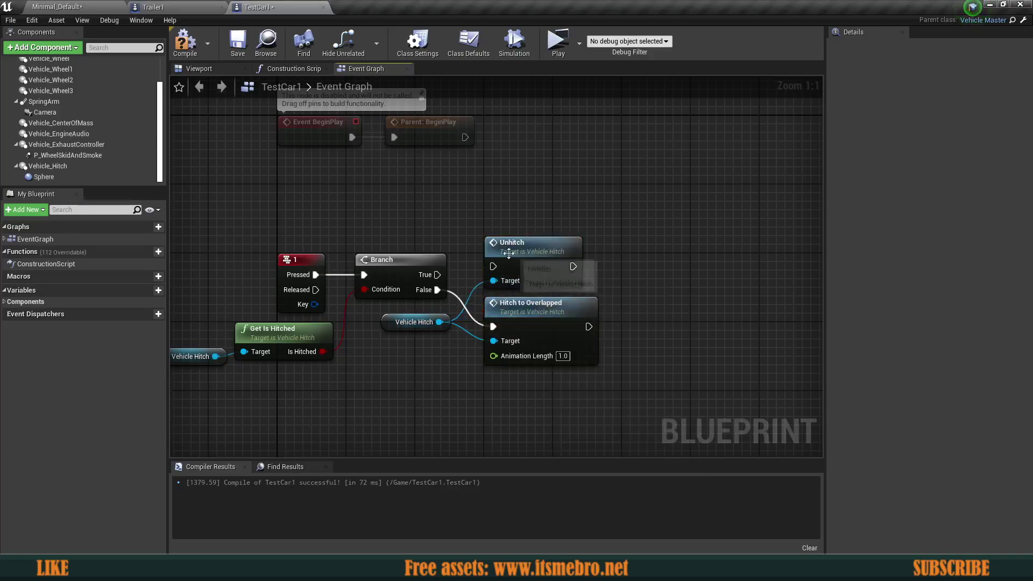
{"action": "left_click", "coordinate": [521, 303]}
{"action": "left_click_drag", "start_coordinate": [492, 266], "coordinate": [431, 276]}
{"action": "left_click_drag", "start_coordinate": [512, 215], "coordinate": [534, 320]}
{"action": "left_click", "coordinate": [602, 215]}
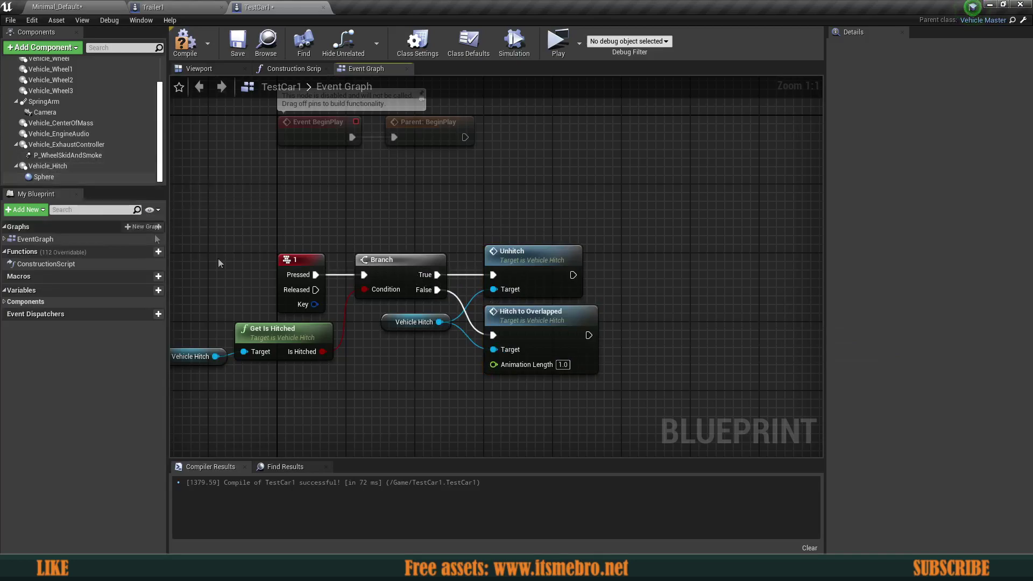
Tidy the graph by moving Hitch to Overlapped closer under Unhitch and aligning the Vehicle Hitch reference with Get Is Hitched
{"action": "left_click", "coordinate": [539, 335]}
{"action": "left_click_drag", "start_coordinate": [539, 335], "coordinate": [537, 326]}
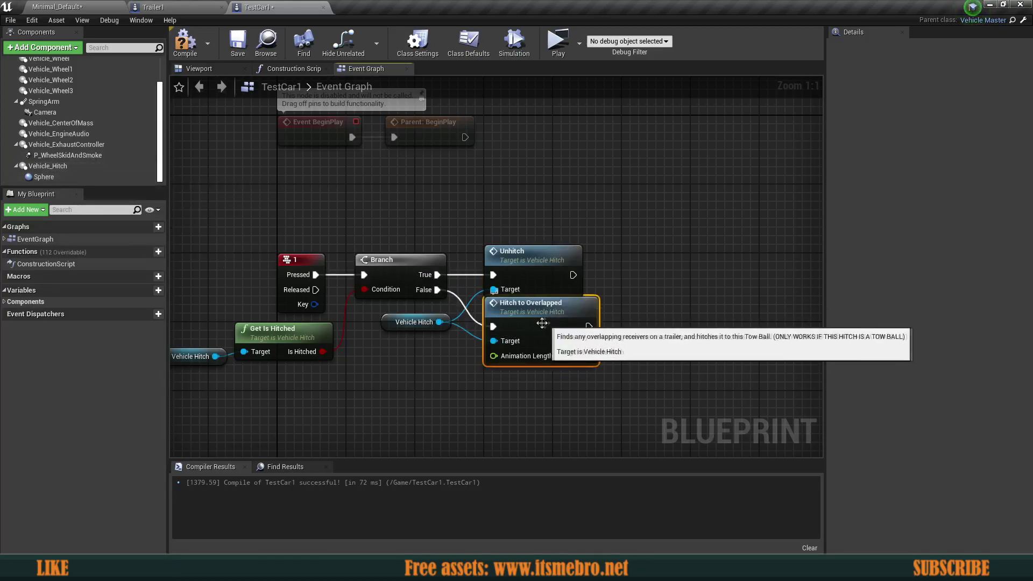
{"action": "right_click_drag", "start_coordinate": [275, 275], "coordinate": [311, 281]}
{"action": "left_click", "coordinate": [333, 269]}
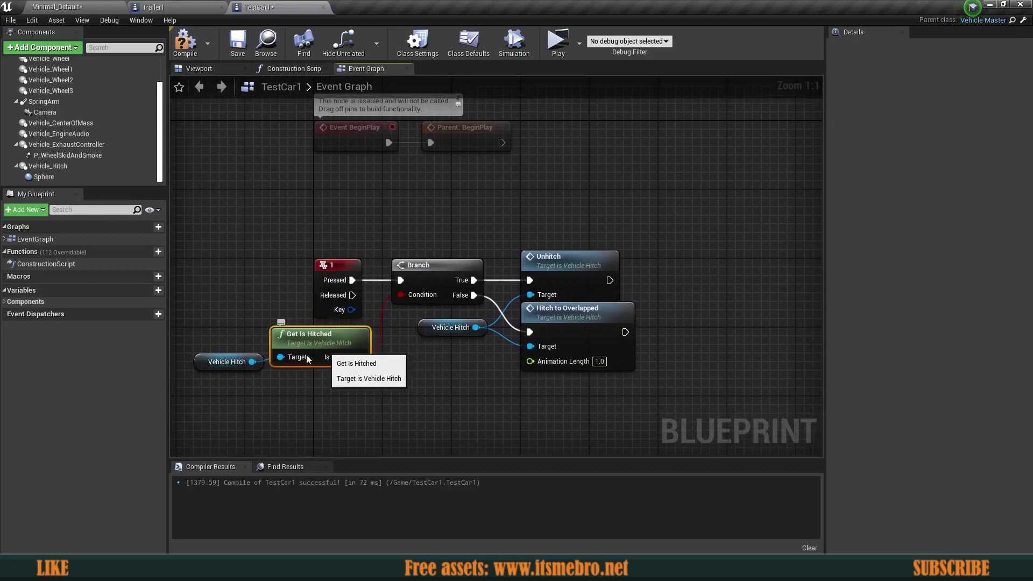
{"action": "left_click_drag", "start_coordinate": [220, 361], "coordinate": [221, 353]}
{"action": "left_click", "coordinate": [418, 399]}
{"action": "right_click_drag", "start_coordinate": [419, 398], "coordinate": [348, 377]}
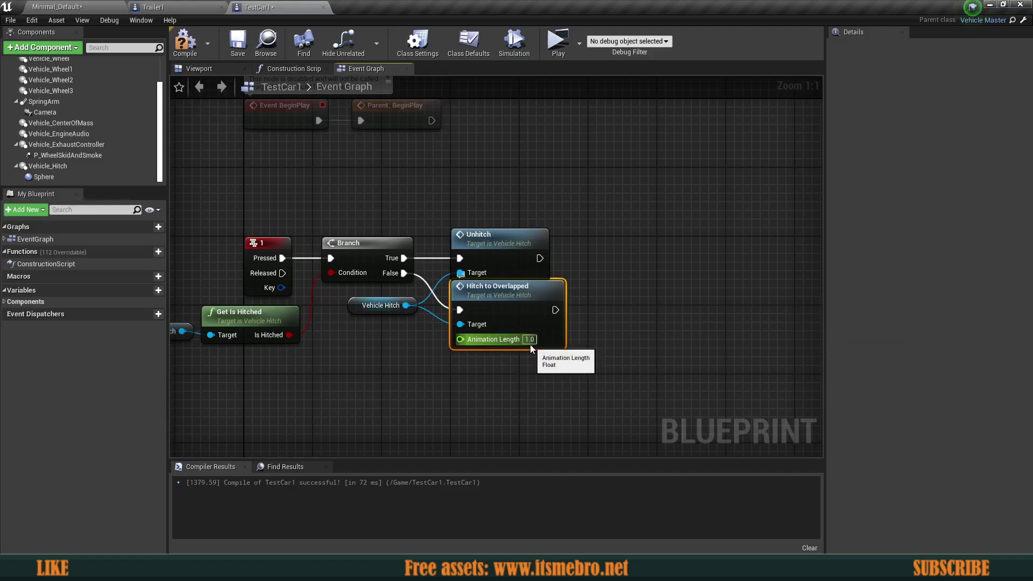
Compile and save TestCar1, and start a play test
{"action": "left_click", "coordinate": [190, 50]}
{"action": "left_click", "coordinate": [234, 52]}
{"action": "left_click", "coordinate": [561, 50]}
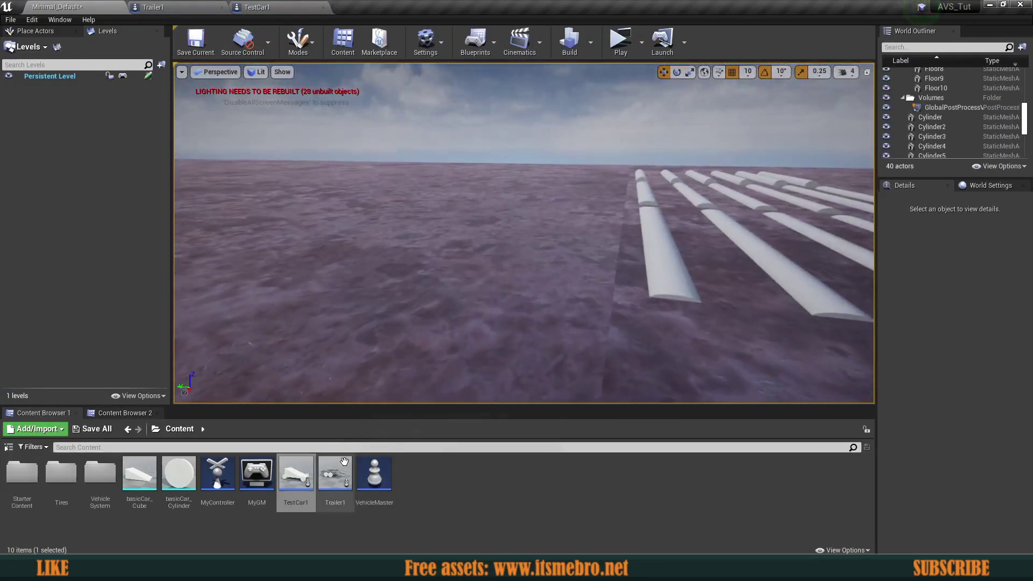
Place Trailer1 in the level beside the cylinders at height 120, and play the level to bring TestCar1 to the trailer
{"action": "left_click_drag", "start_coordinate": [345, 462], "coordinate": [509, 213]}
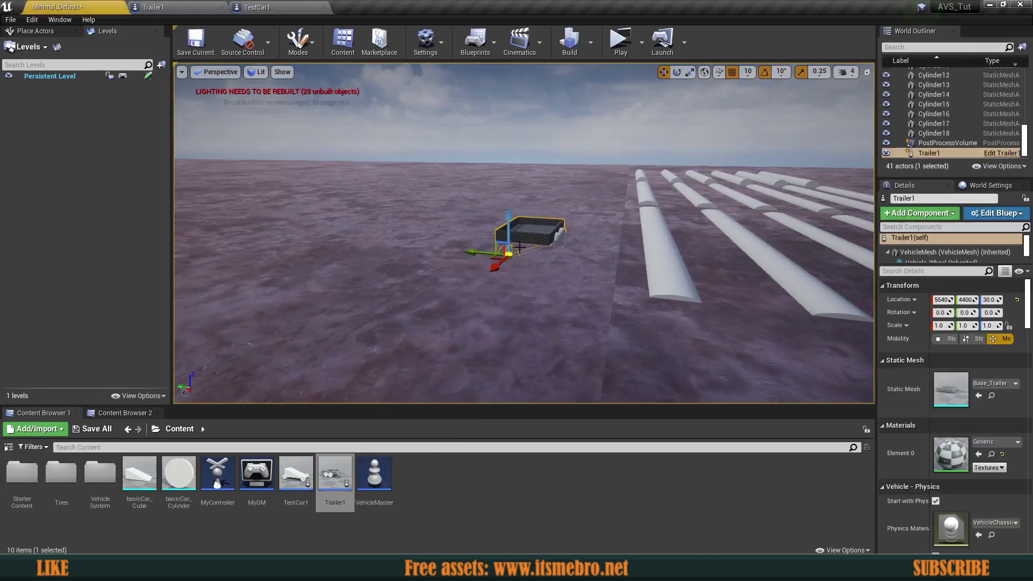
{"action": "left_click", "coordinate": [621, 42]}
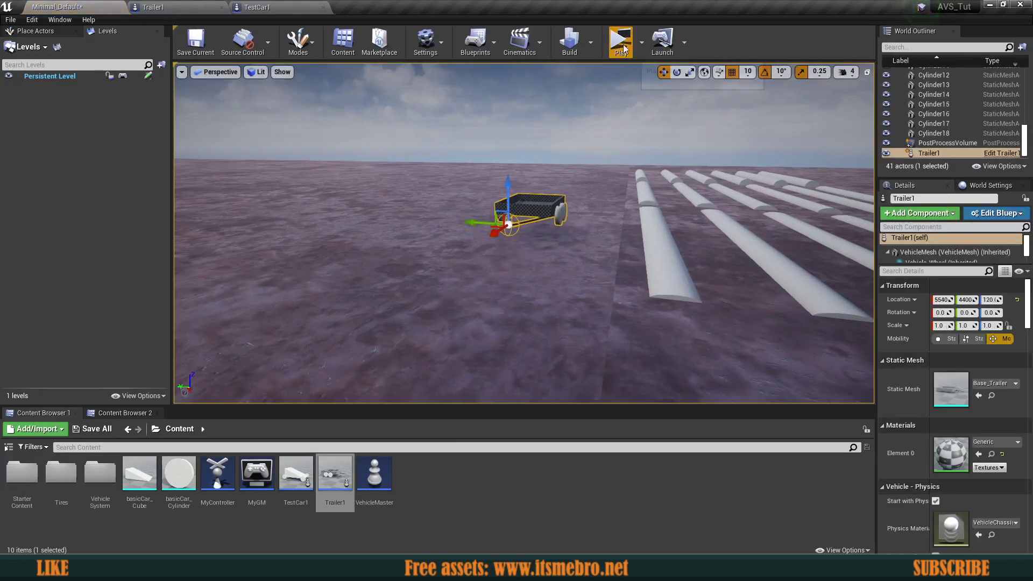
{"action": "key", "text": "d"}
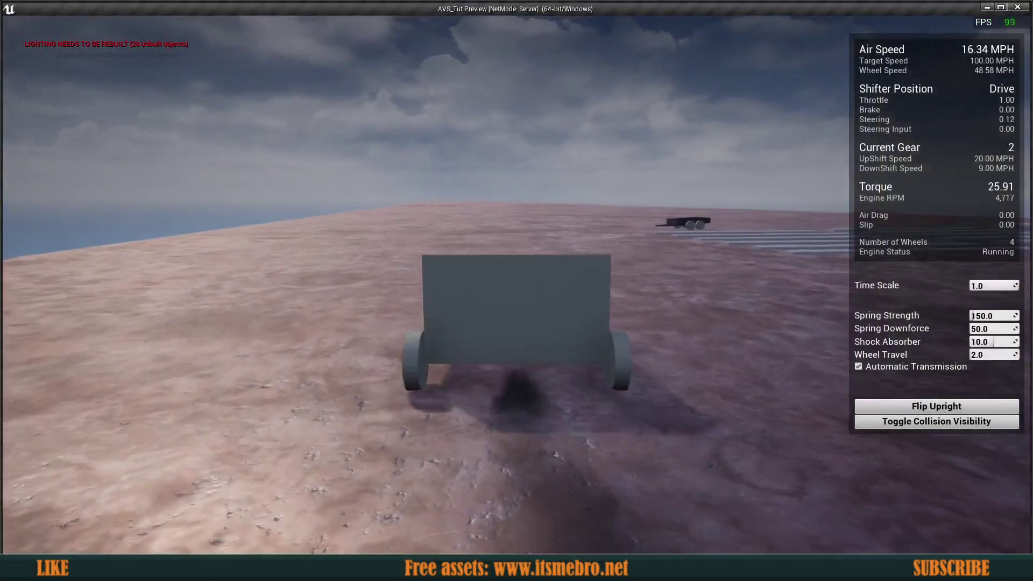
{"action": "key", "text": "s"}
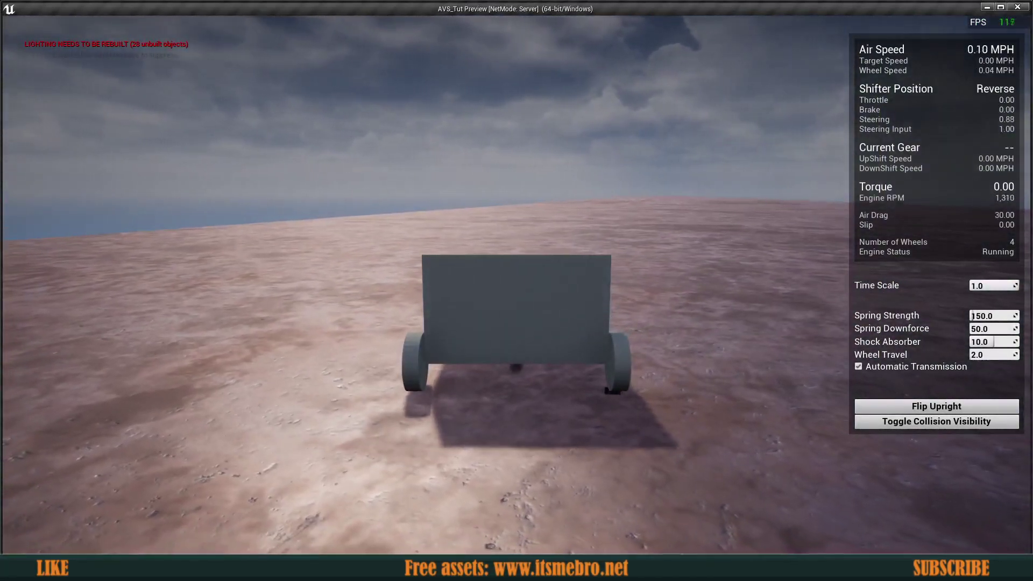
{"action": "key", "text": "d"}
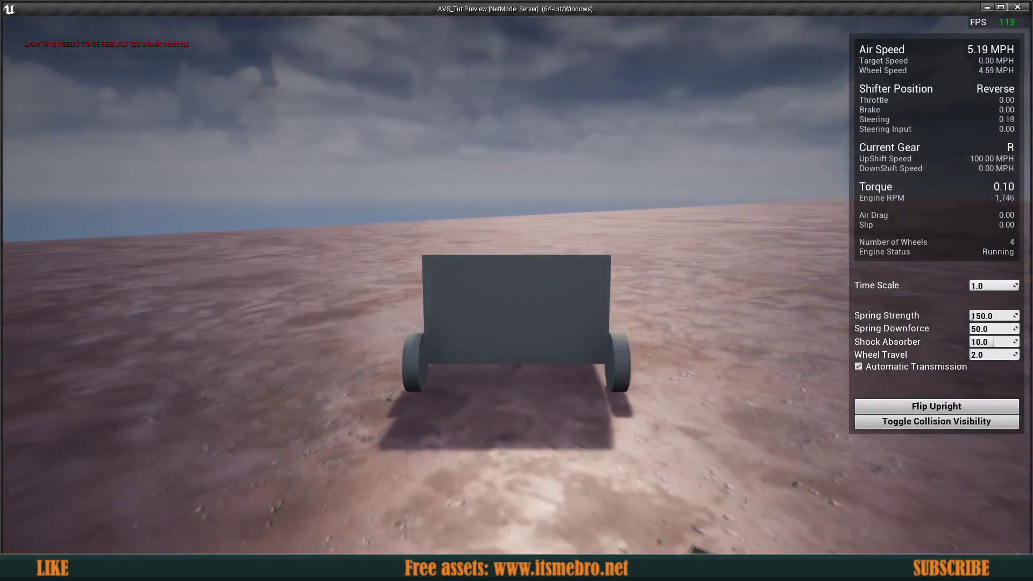
Tow the hitched trailer with TestCar1, steering both ways at speed to check its stability, and end the play test
{"action": "key", "text": "d"}
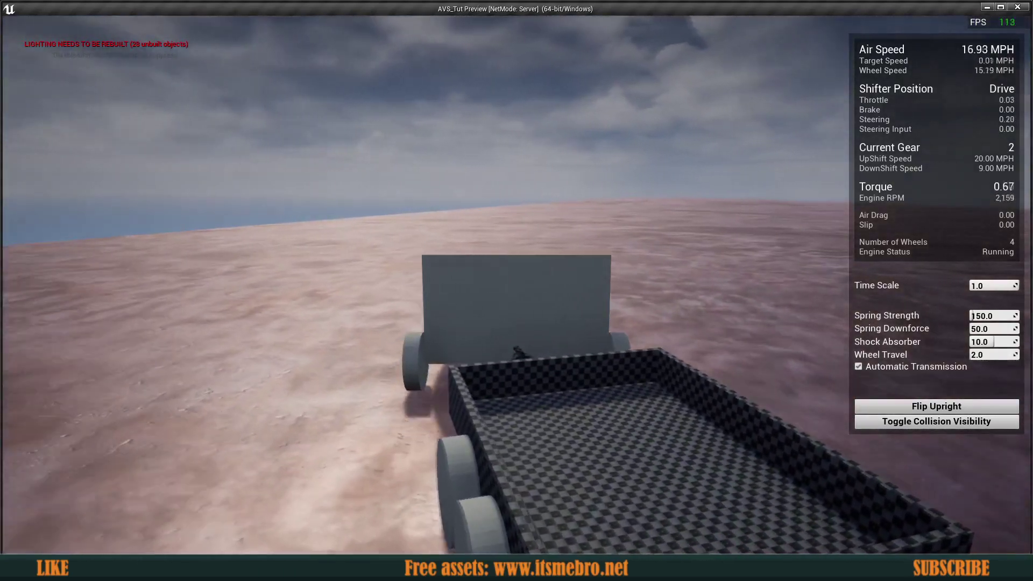
{"action": "key", "text": "d"}
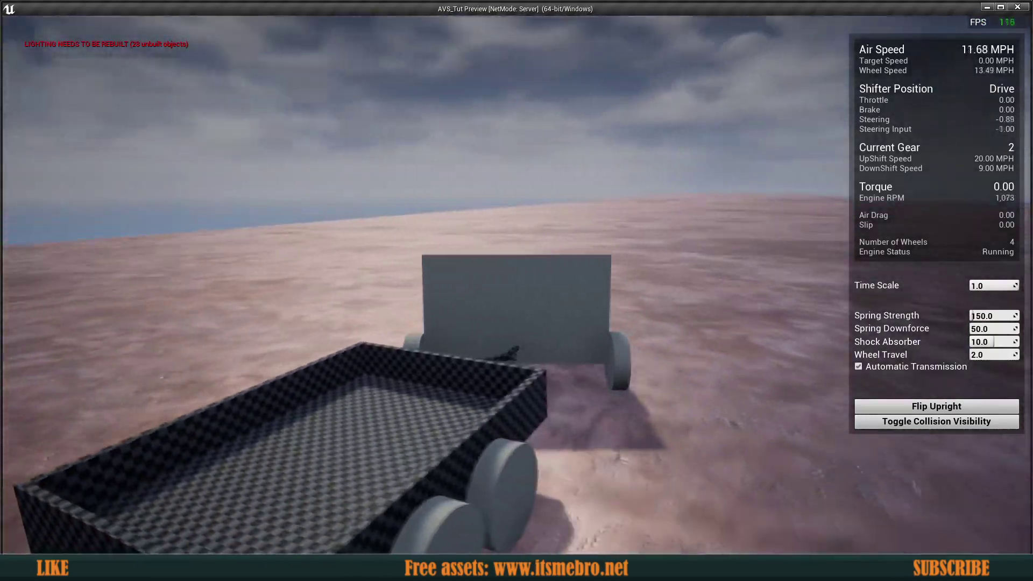
{"action": "key", "text": "w"}
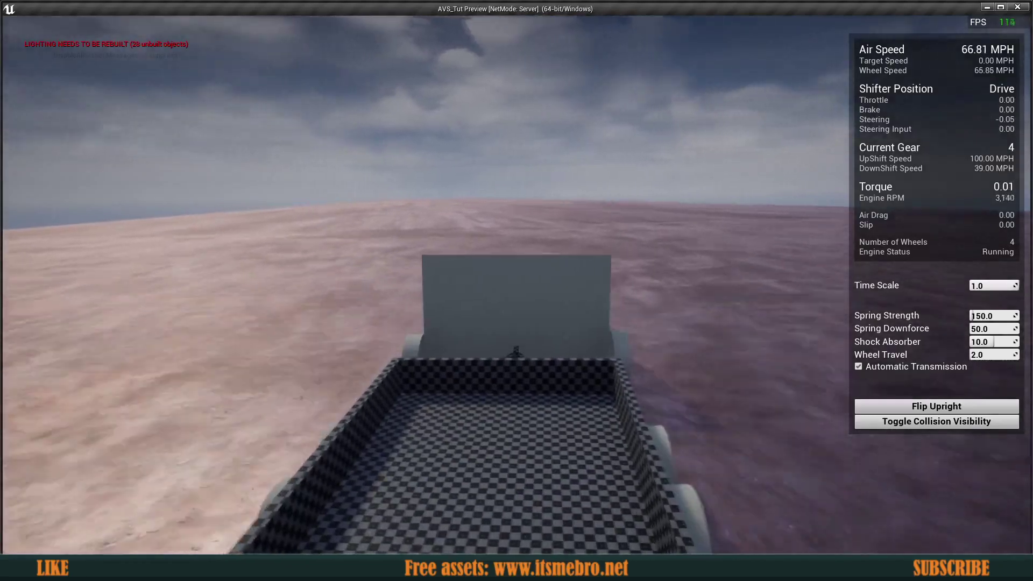
{"action": "key", "text": "a"}
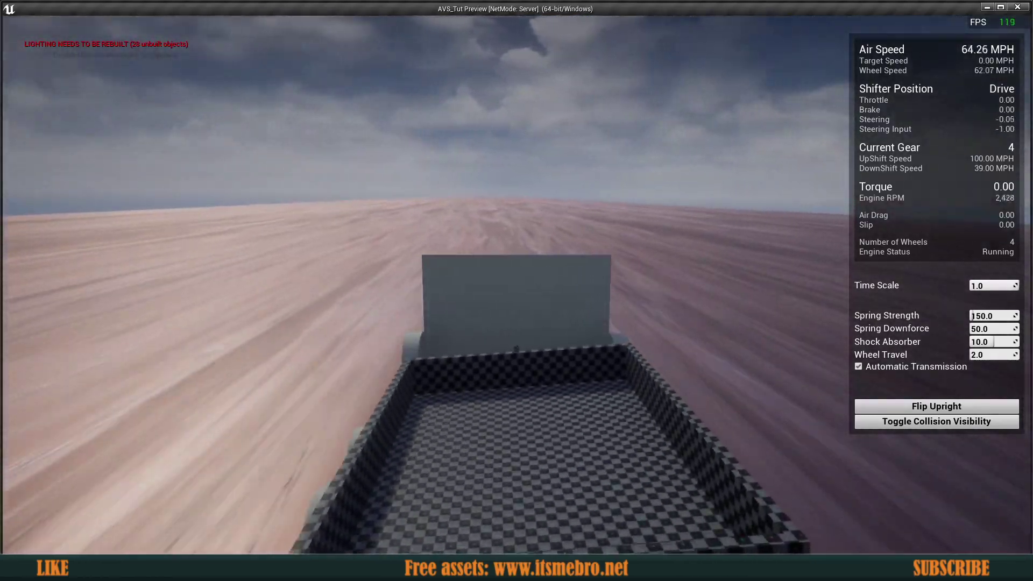
{"action": "key", "text": "d"}
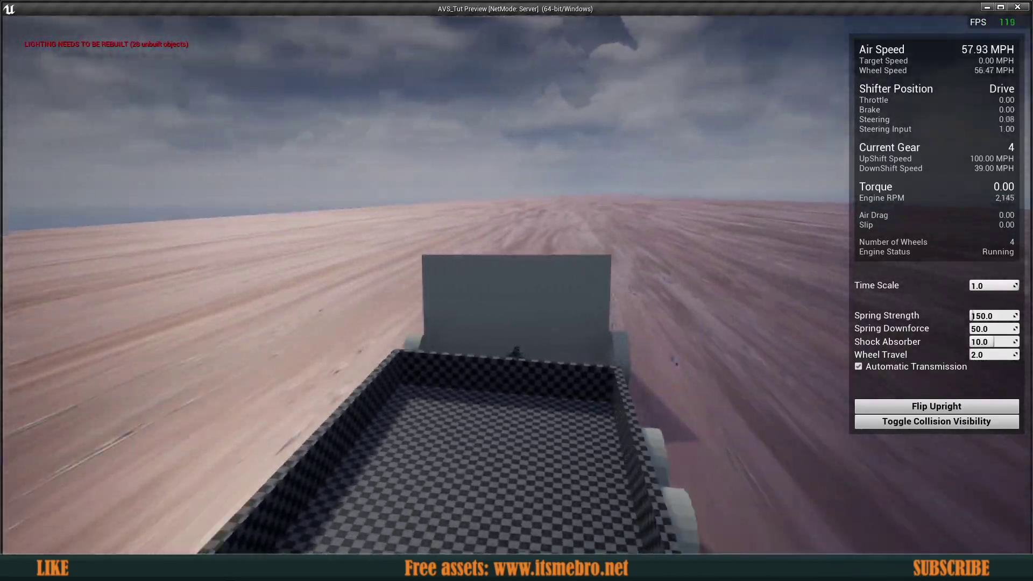
{"action": "key", "text": "w"}
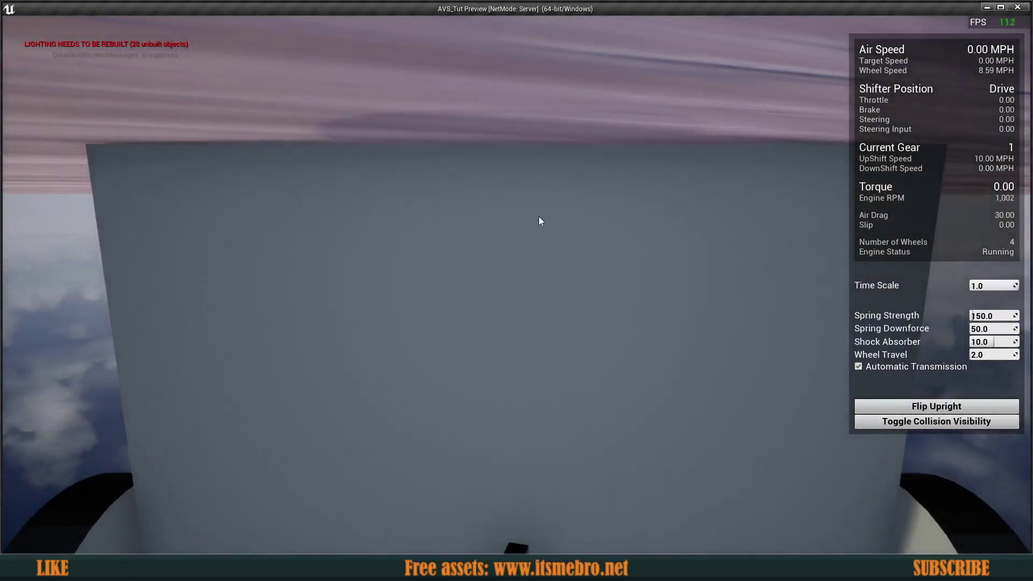
{"action": "key", "text": "Escape"}
Add a Vehicle Center of Mass component to Trailer1
{"action": "right_click_drag", "start_coordinate": [398, 177], "coordinate": [387, 198]}
{"action": "left_click", "coordinate": [295, 6]}
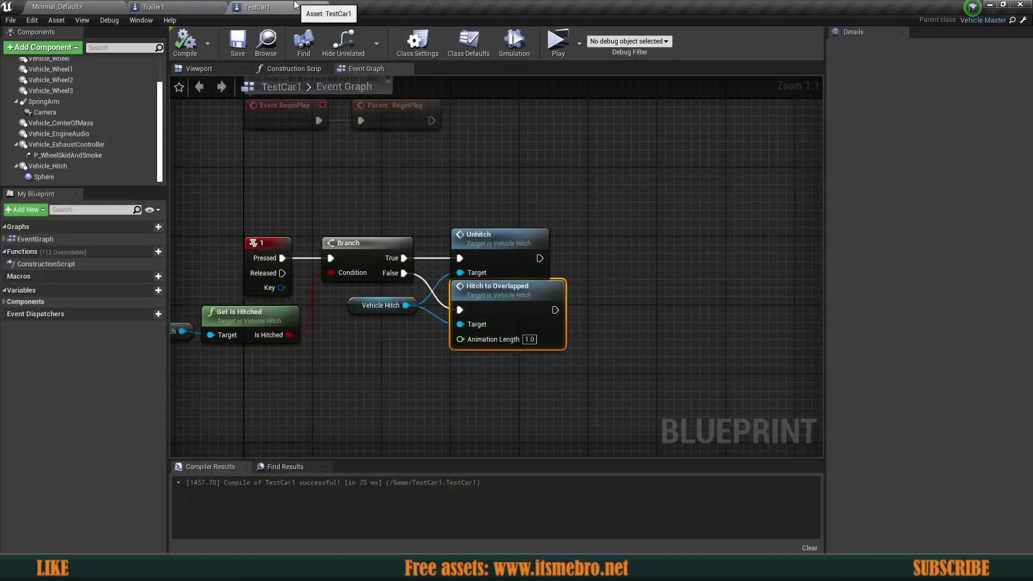
{"action": "left_click", "coordinate": [178, 5]}
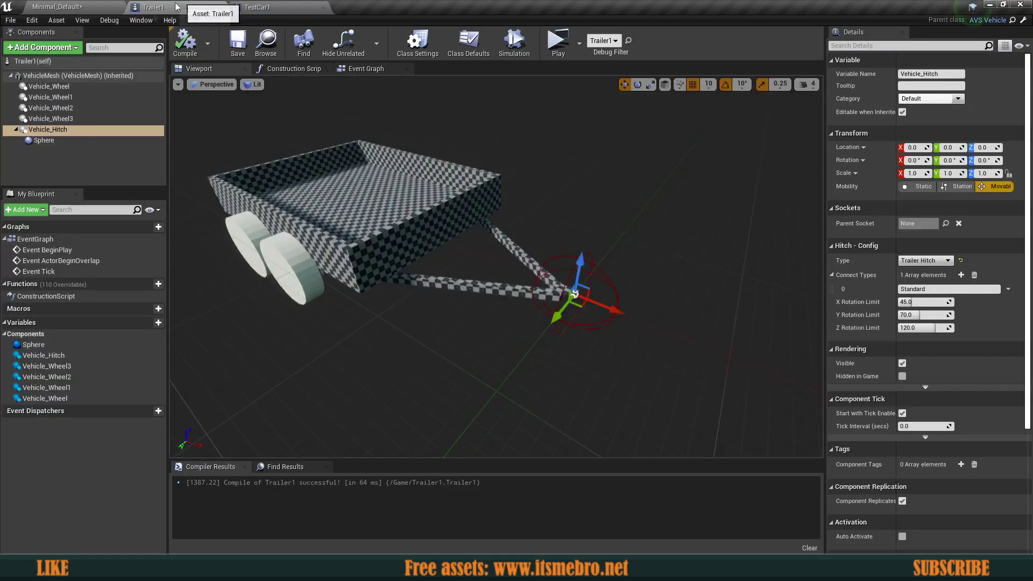
{"action": "left_click", "coordinate": [53, 47]}
{"action": "type", "text": "center"}
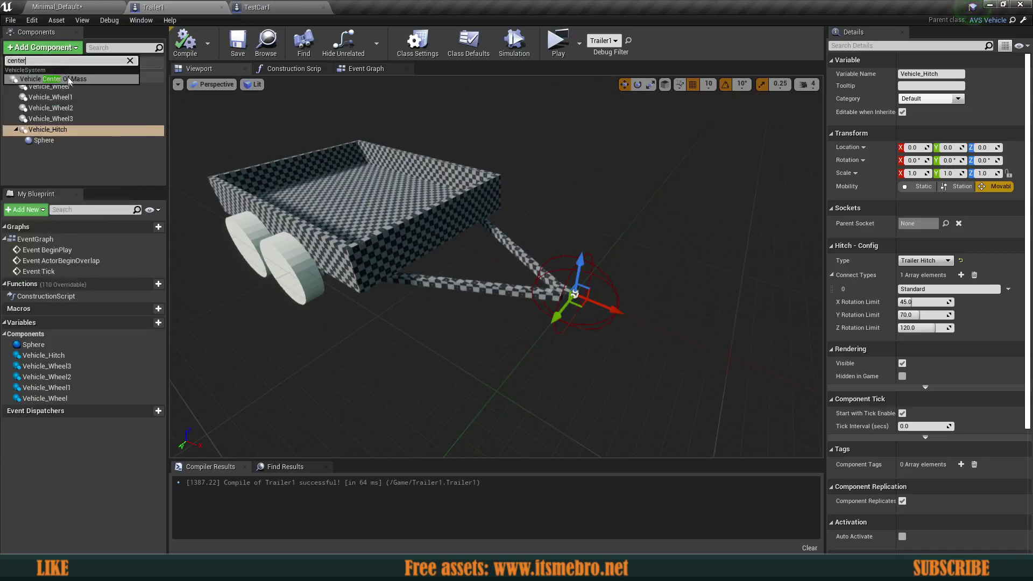
{"action": "left_click", "coordinate": [68, 80]}
Move Trailer1's center of mass under the trailer bed to X -230, Z -10
{"action": "right_click_drag", "start_coordinate": [562, 207], "coordinate": [586, 217]}
{"action": "left_click_drag", "start_coordinate": [723, 269], "coordinate": [550, 246]}
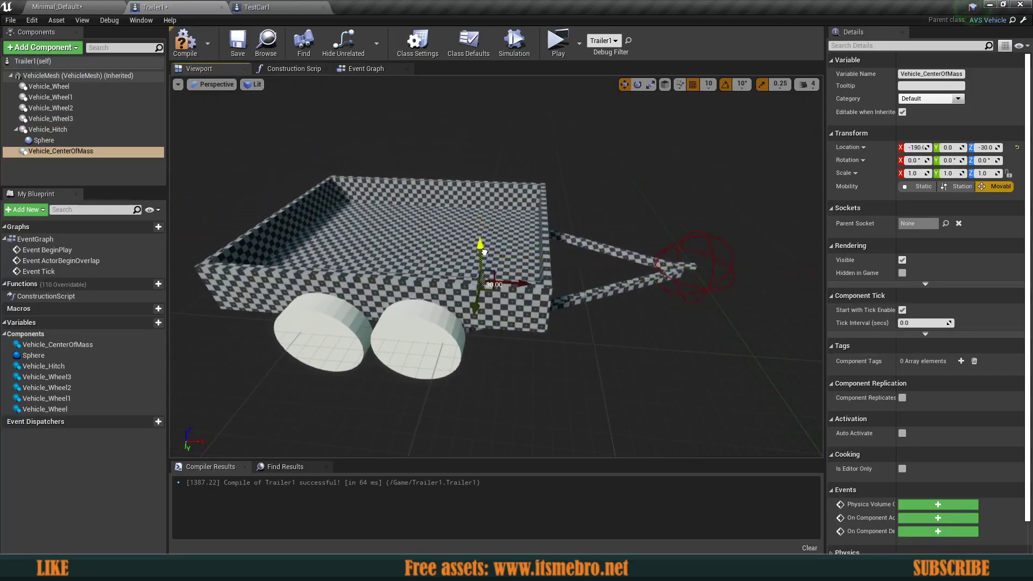
{"action": "left_click_drag", "start_coordinate": [490, 258], "coordinate": [491, 238]}
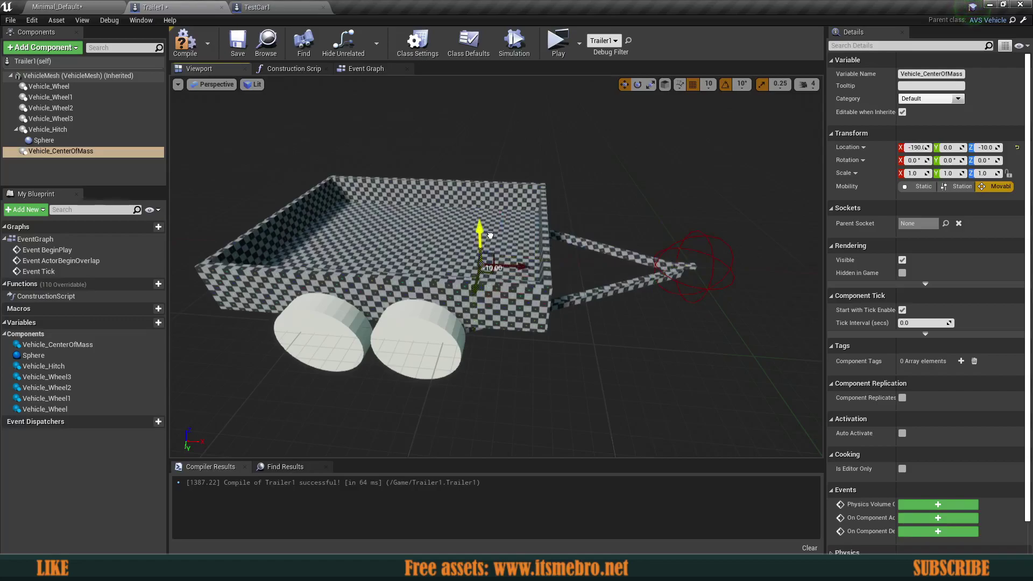
{"action": "right_click_drag", "start_coordinate": [489, 222], "coordinate": [596, 230]}
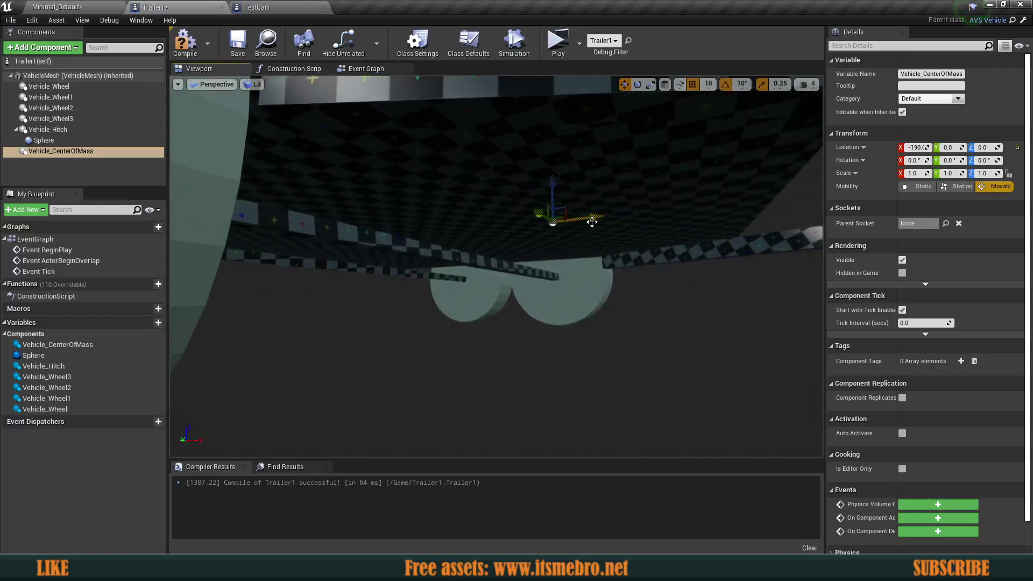
{"action": "left_click_drag", "start_coordinate": [462, 195], "coordinate": [462, 195]}
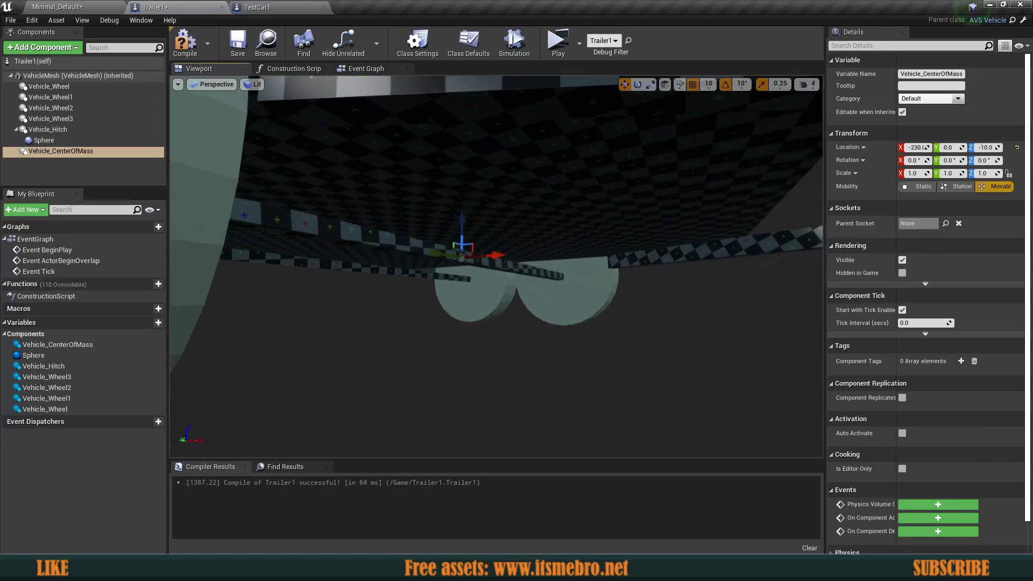
Compile Trailer1 and play the level, hitching the trailer and towing it with TestCar1 to test the new center of mass
{"action": "left_click", "coordinate": [194, 51]}
{"action": "left_click", "coordinate": [568, 55]}
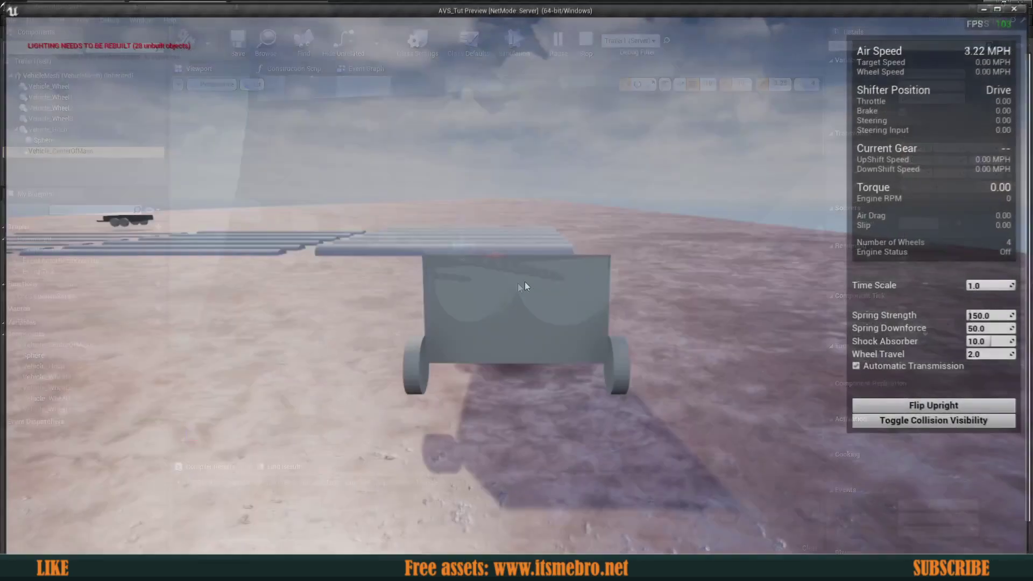
{"action": "key", "text": "a"}
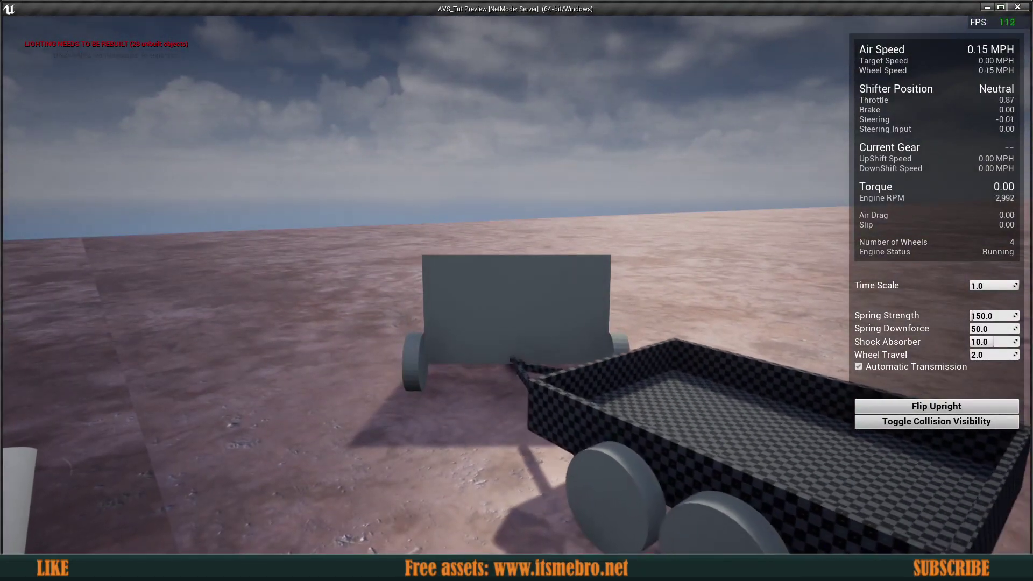
{"action": "key", "text": "w"}
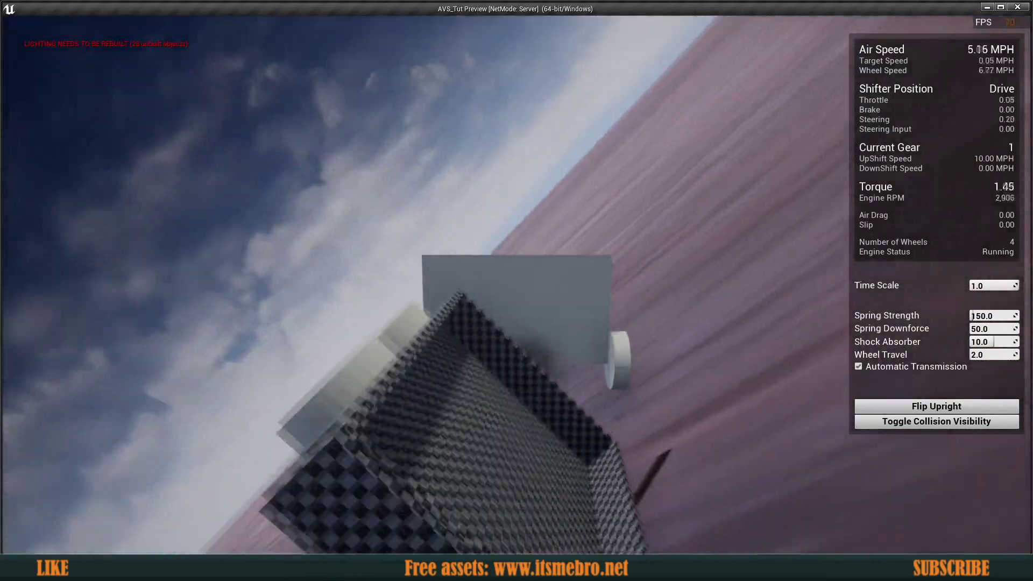
Steer TestCar1 both ways at speed with the trailer hitched to check stability, and end the play test
{"action": "key", "text": "d"}
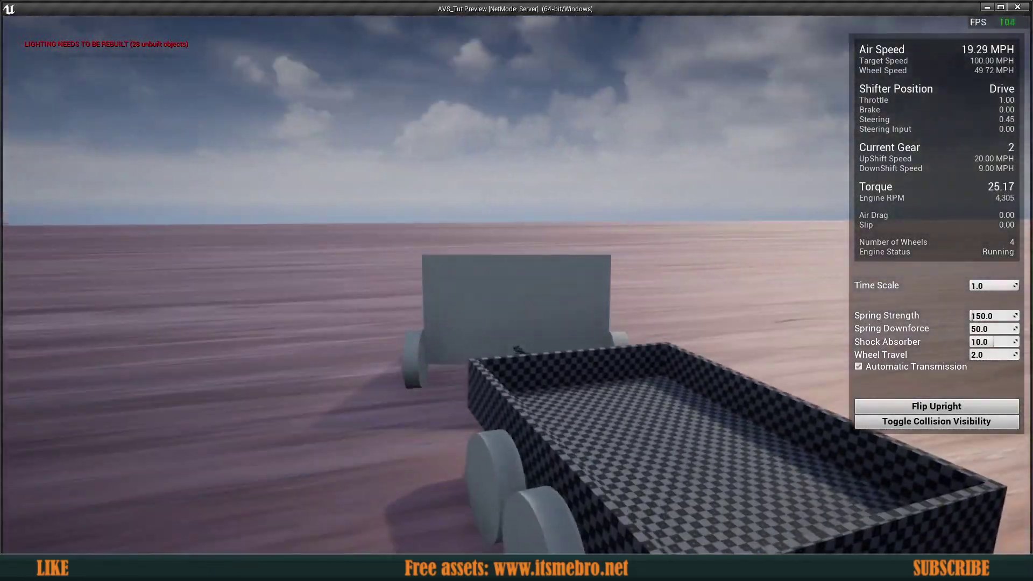
{"action": "key", "text": "a"}
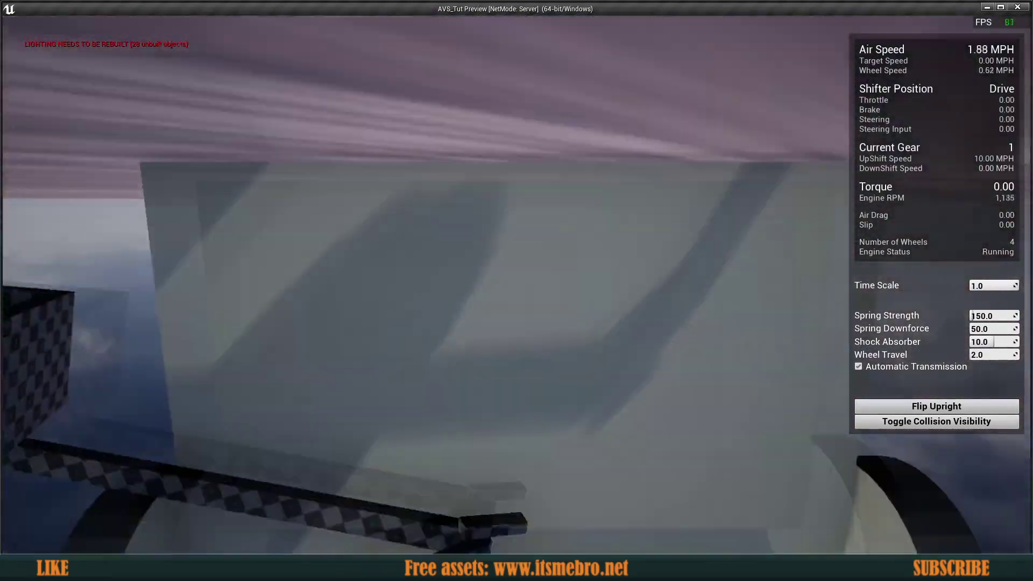
{"action": "key", "text": "Escape"}
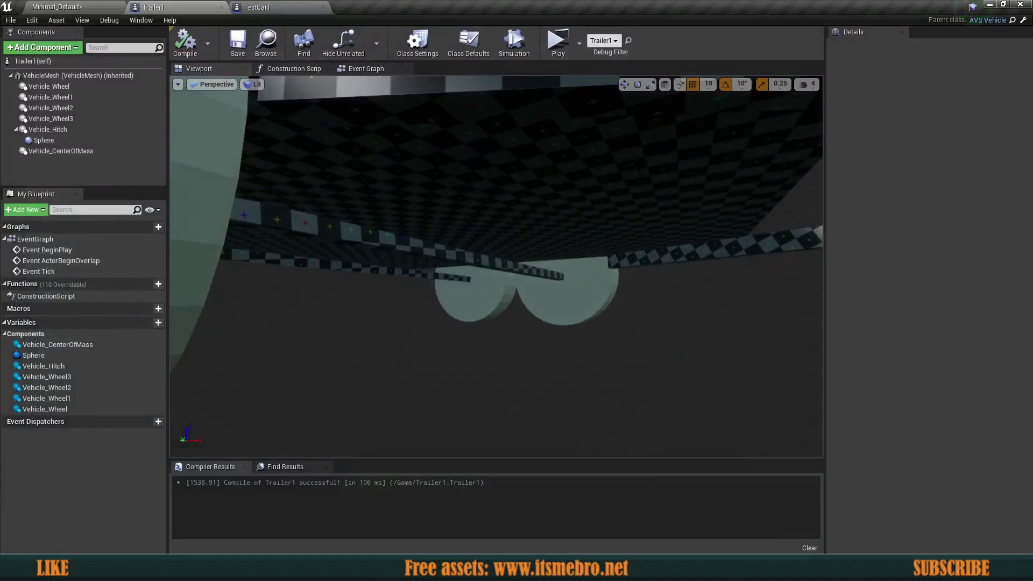
Examine the Trailer1 and TestCar1 models in their blueprint viewports, comparing the trailer's layout with the car's hitch position
{"action": "right_click_drag", "start_coordinate": [476, 253], "coordinate": [447, 347]}
{"action": "key", "text": "s"}
{"action": "key", "text": "w"}
{"action": "key", "text": "d"}
{"action": "key", "text": "s"}
{"action": "key", "text": "a"}
{"action": "left_click", "coordinate": [257, 7]}
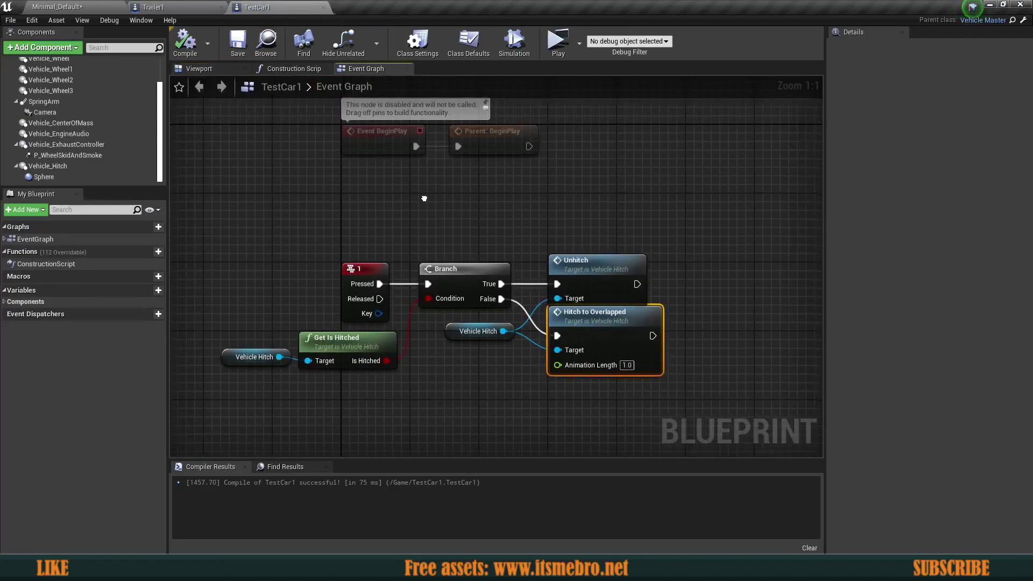
{"action": "left_click", "coordinate": [228, 69]}
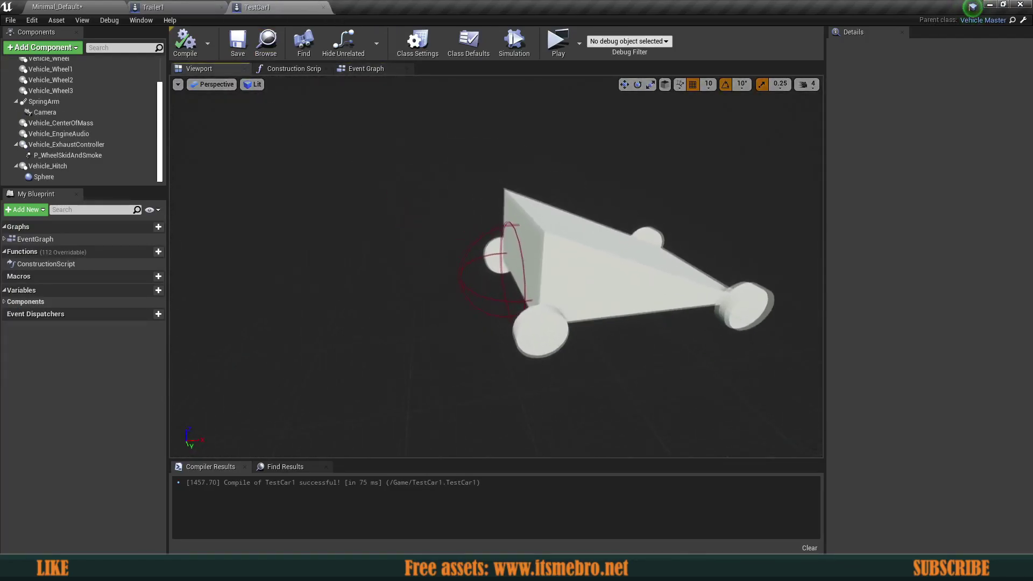
{"action": "key", "text": "s"}
{"action": "right_click_drag", "start_coordinate": [496, 267], "coordinate": [519, 301]}
{"action": "key", "text": "s"}
{"action": "key", "text": "s"}
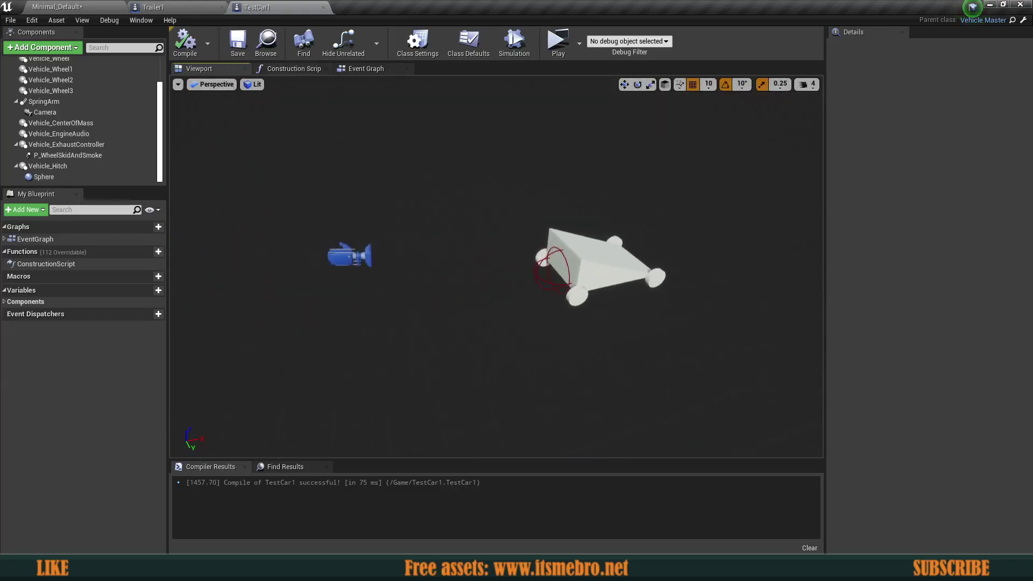
{"action": "right_click_drag", "start_coordinate": [231, 189], "coordinate": [233, 169]}
{"action": "key", "text": "s"}
{"action": "key", "text": "w"}
{"action": "mouse_move", "coordinate": [352, 135]}
{"action": "right_mouse_down"}
{"action": "mouse_move", "coordinate": [371, 156]}
{"action": "mouse_move", "coordinate": [351, 131]}
{"action": "right_mouse_up"}
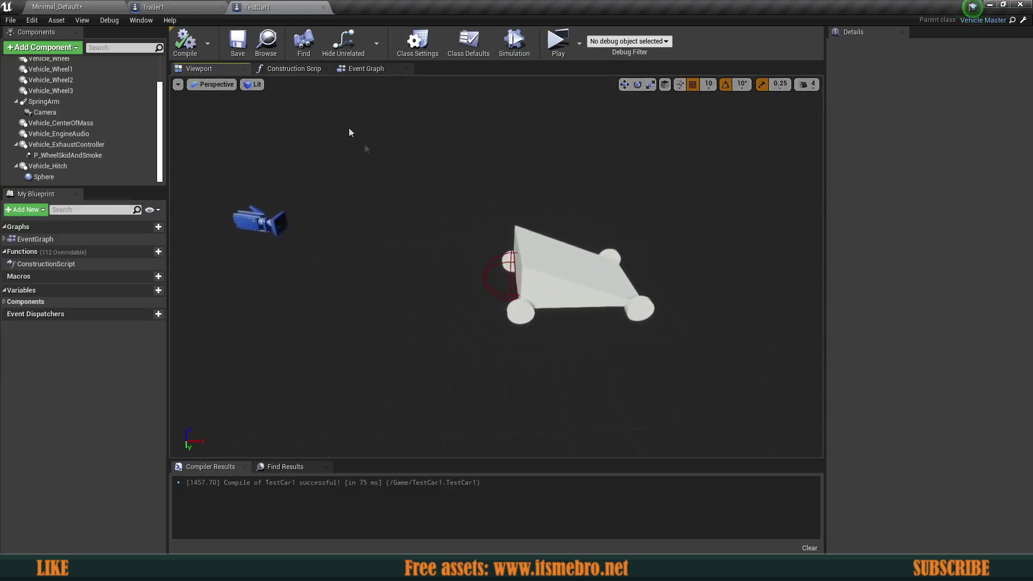
{"action": "left_click", "coordinate": [178, 5]}
{"action": "right_click_drag", "start_coordinate": [301, 234], "coordinate": [329, 234]}
{"action": "key", "text": "a"}
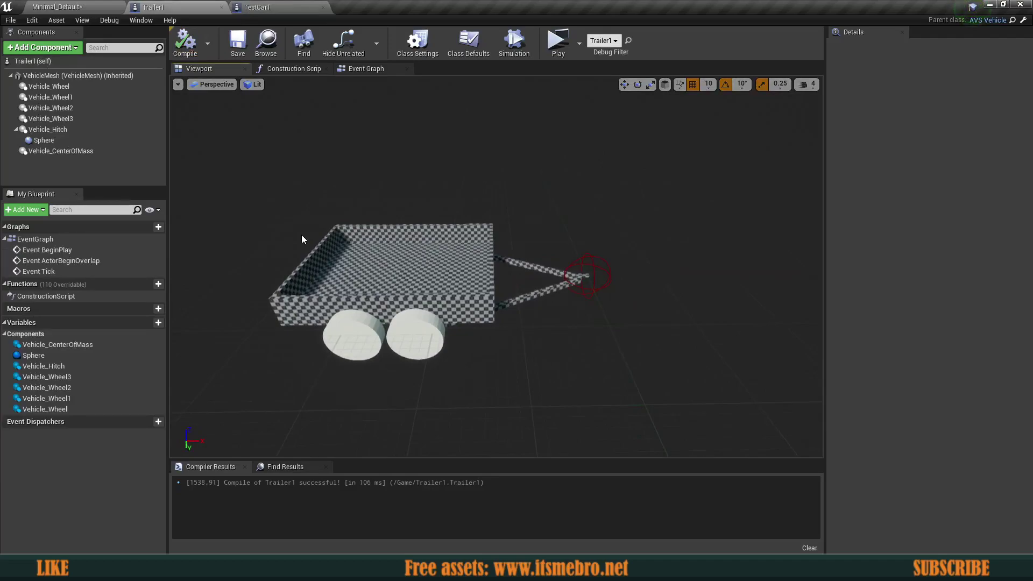
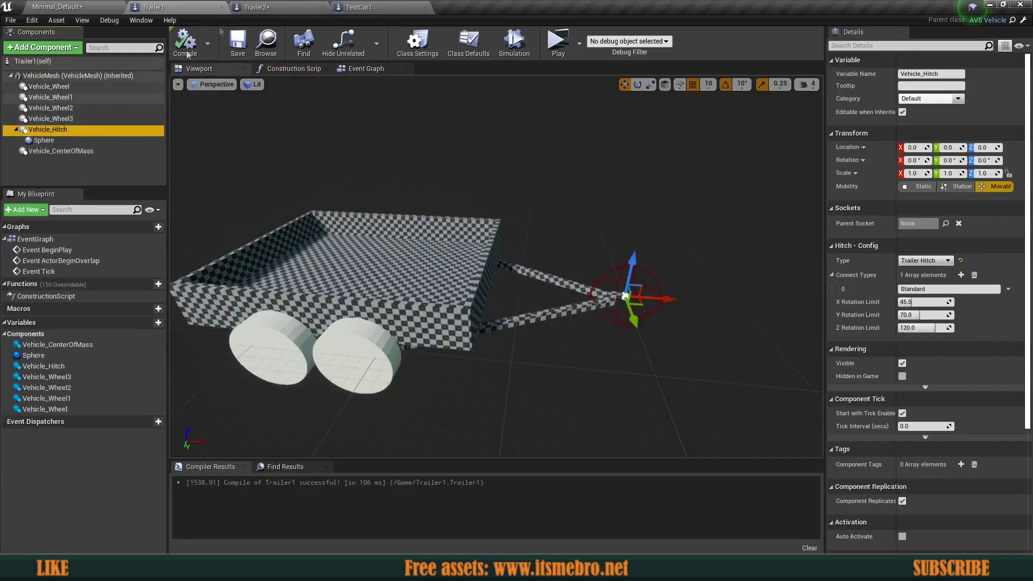
Set the connect type of Trailer1's Vehicle_Hitch to Alpha and save the blueprint
{"action": "left_click", "coordinate": [73, 131]}
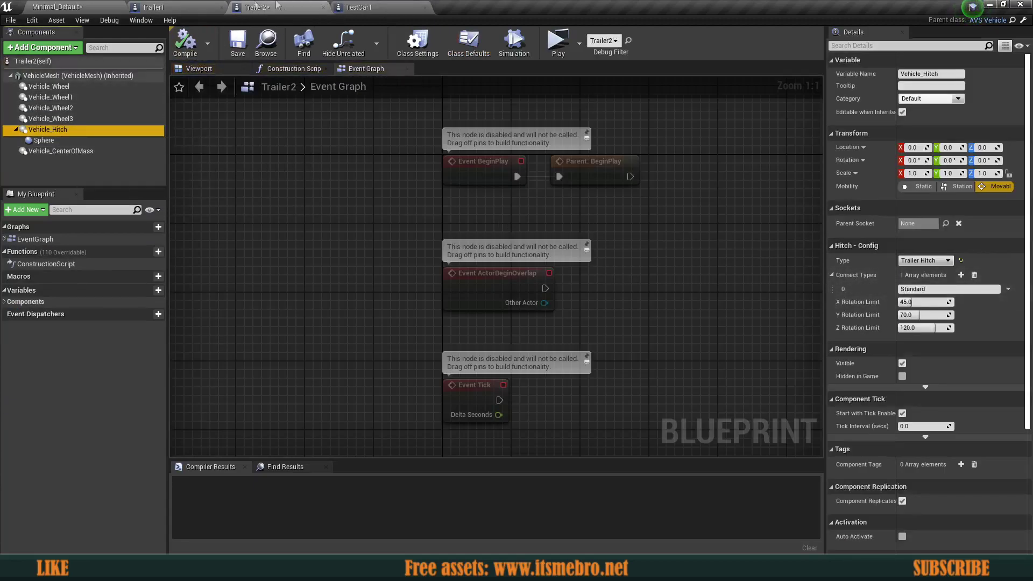
{"action": "left_click", "coordinate": [194, 7]}
{"action": "left_click", "coordinate": [940, 292]}
{"action": "type", "text": "Alpha"}
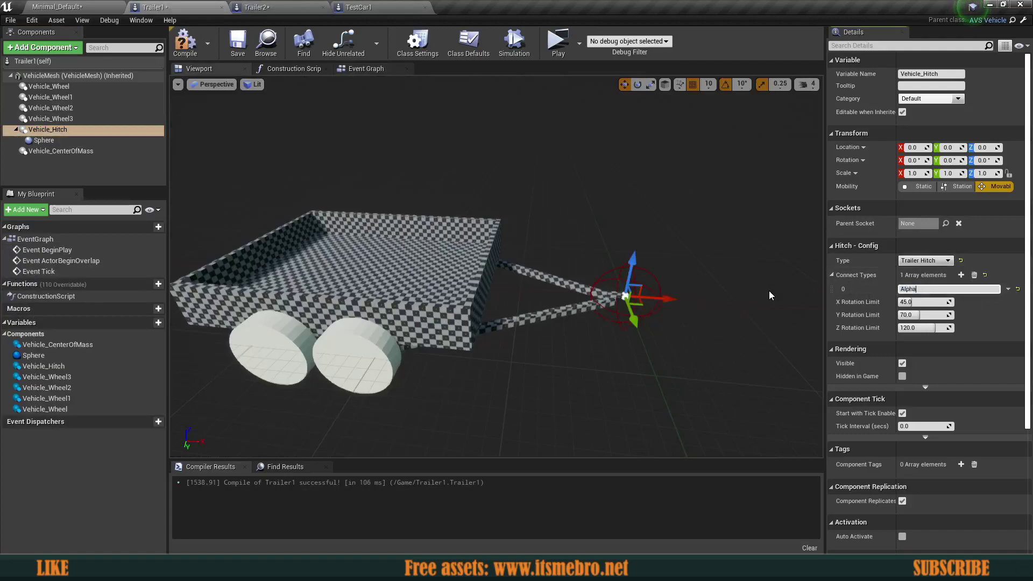
{"action": "left_click", "coordinate": [237, 43]}
Set the connect type of Trailer2's Vehicle_Hitch to Beta, and compile and save the blueprint
{"action": "left_click", "coordinate": [275, 7]}
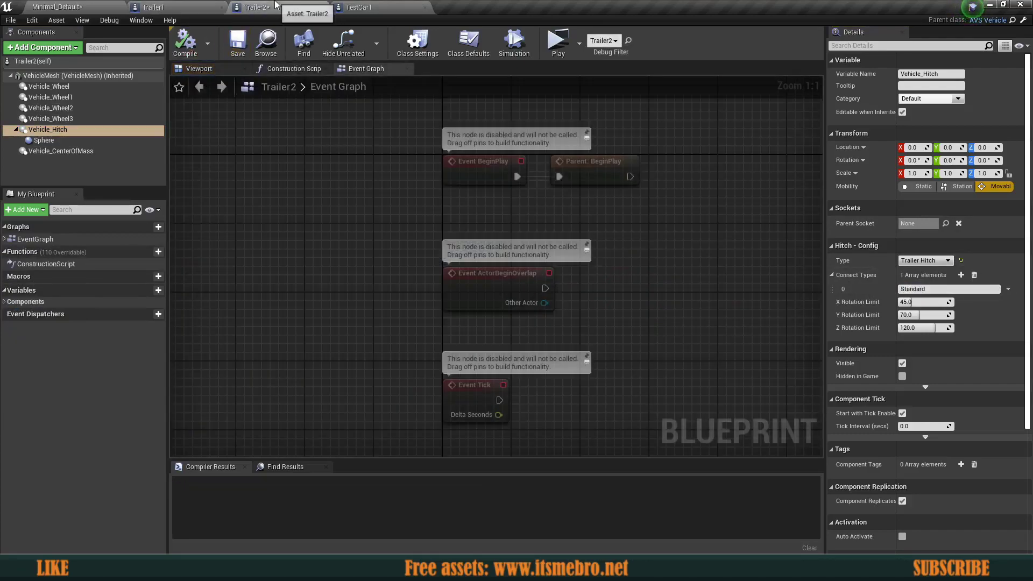
{"action": "left_click", "coordinate": [952, 291]}
{"action": "type", "text": "Bet"}
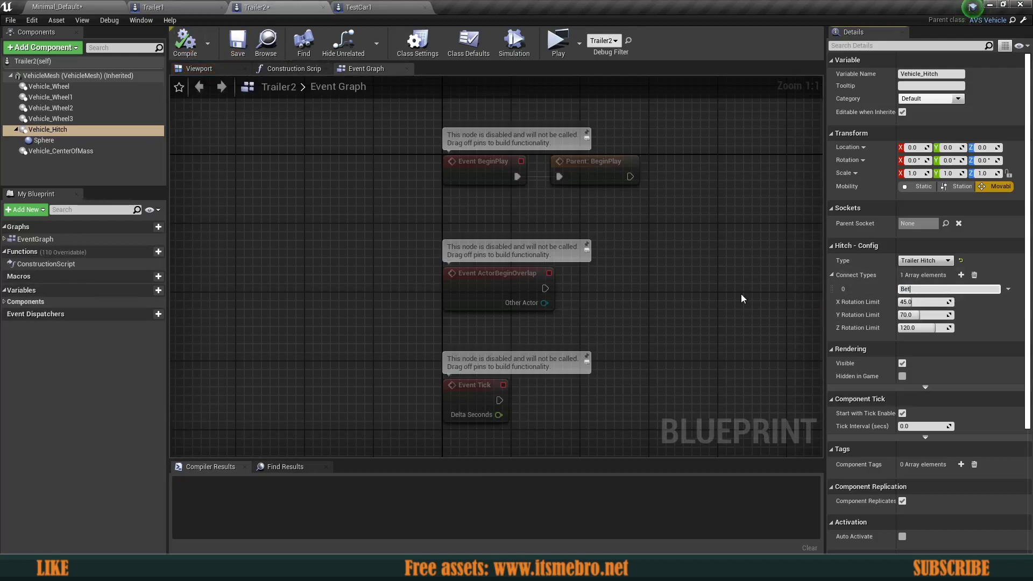
{"action": "left_click", "coordinate": [185, 43]}
{"action": "left_click", "coordinate": [237, 43]}
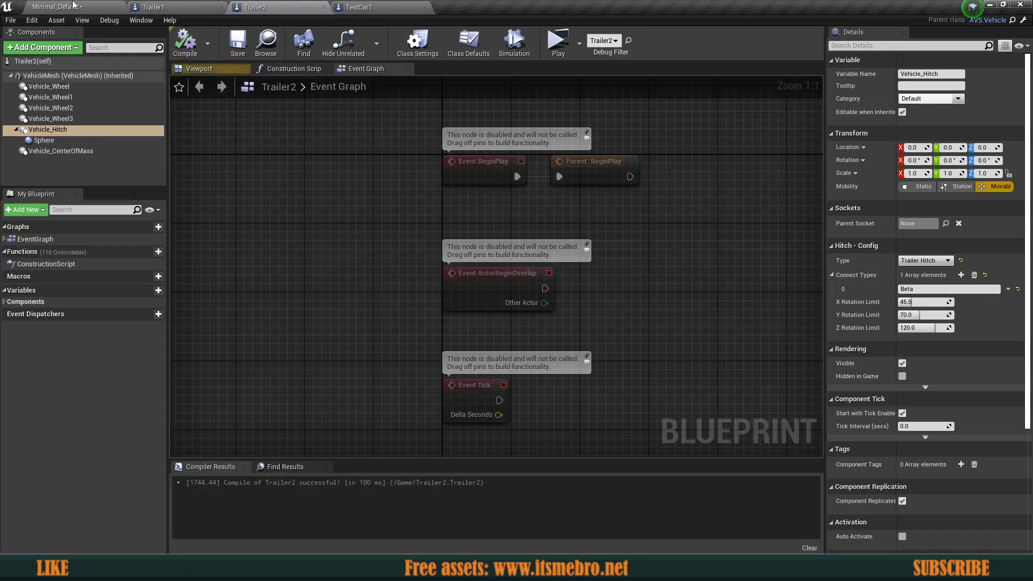
Select the Trailer1 actor in the level and look through its Vehicle_Hitch component's details
{"action": "left_click", "coordinate": [57, 6]}
{"action": "left_click", "coordinate": [328, 246]}
{"action": "right_click_drag", "start_coordinate": [341, 249], "coordinate": [388, 259]}
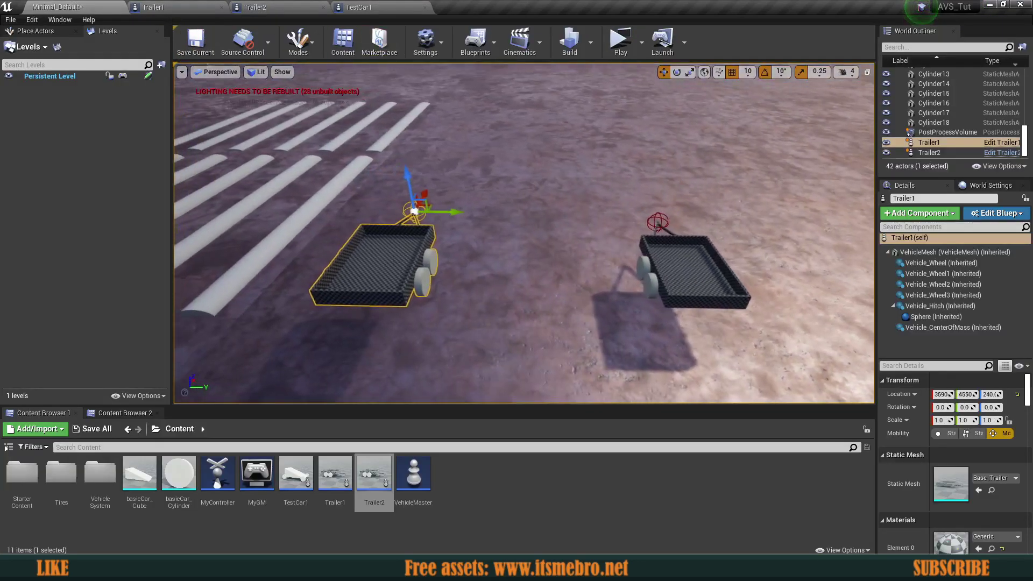
{"action": "left_click", "coordinate": [936, 307]}
{"action": "scroll", "coordinate": [933, 512], "scroll_direction": "down", "scroll_amount": 4}
{"action": "scroll", "coordinate": [935, 512], "scroll_direction": "up", "scroll_amount": 4}
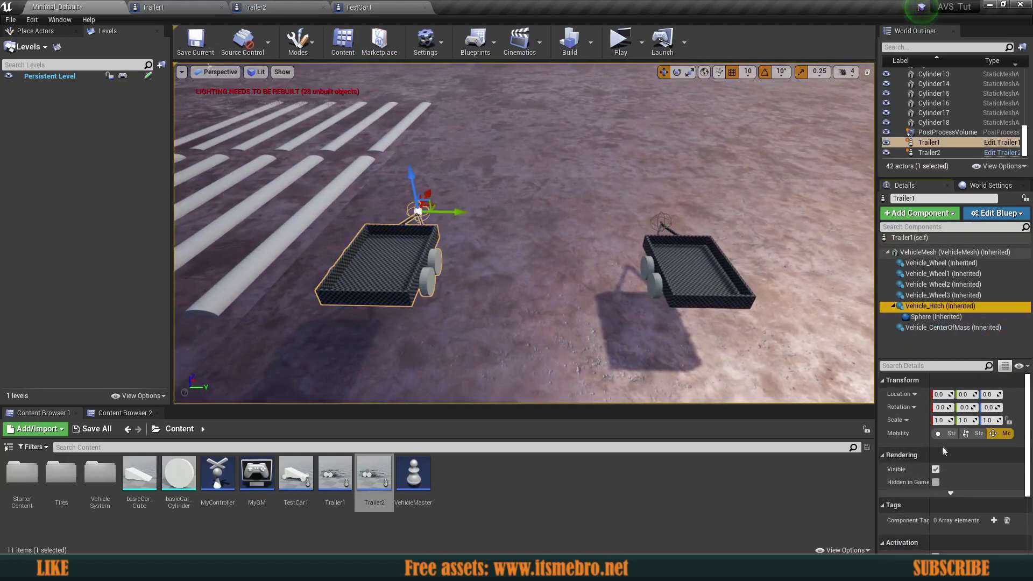
{"action": "left_click_drag", "start_coordinate": [927, 359], "coordinate": [927, 324]}
{"action": "mouse_move", "coordinate": [603, 231]}
{"action": "right_mouse_down"}
{"action": "mouse_move", "coordinate": [576, 229]}
{"action": "mouse_move", "coordinate": [598, 224]}
{"action": "right_mouse_up"}
Set the connect type of TestCar1's Vehicle_Hitch to Beta and compile the blueprint
{"action": "left_click", "coordinate": [393, 5]}
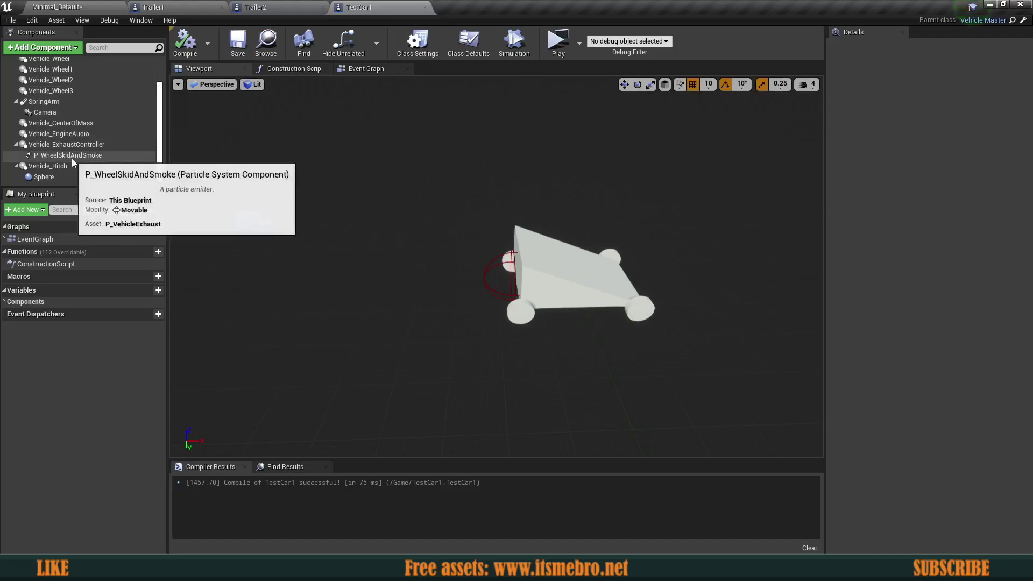
{"action": "left_click", "coordinate": [229, 7]}
{"action": "left_click", "coordinate": [269, 7]}
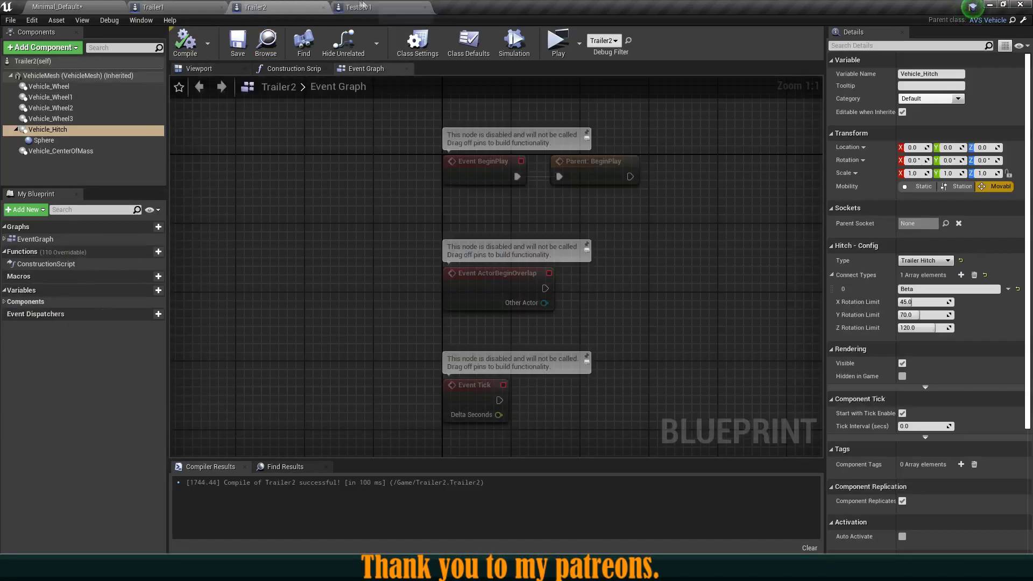
{"action": "left_click", "coordinate": [366, 6]}
{"action": "left_click", "coordinate": [69, 168]}
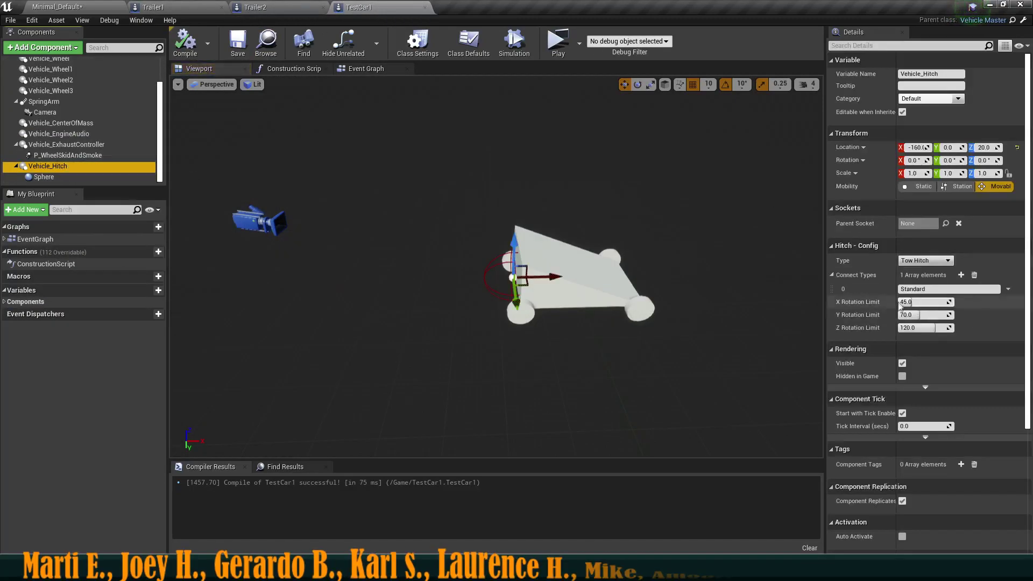
{"action": "type", "text": "Beta"}
{"action": "key", "text": "Return"}
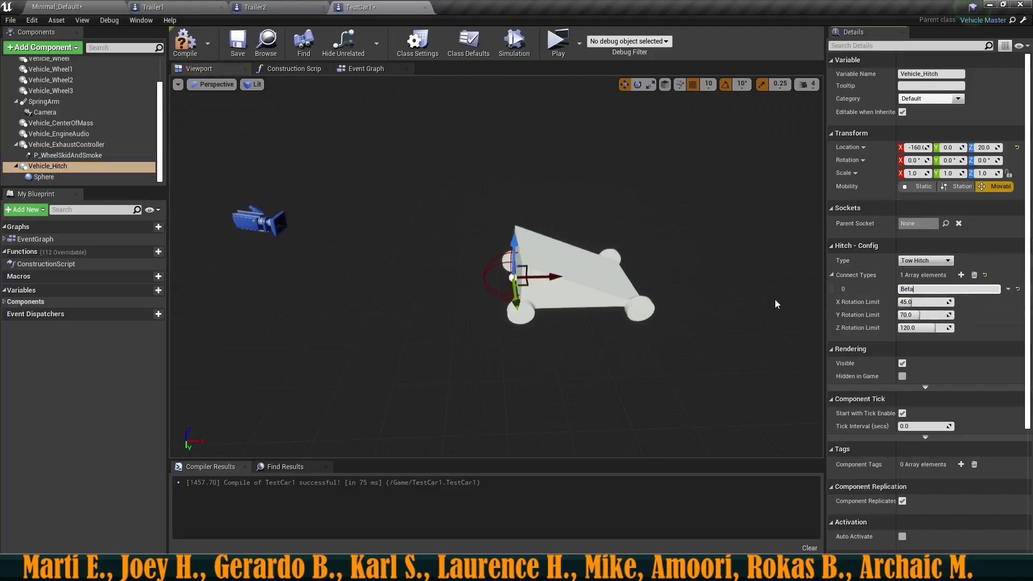
{"action": "left_click", "coordinate": [185, 43]}
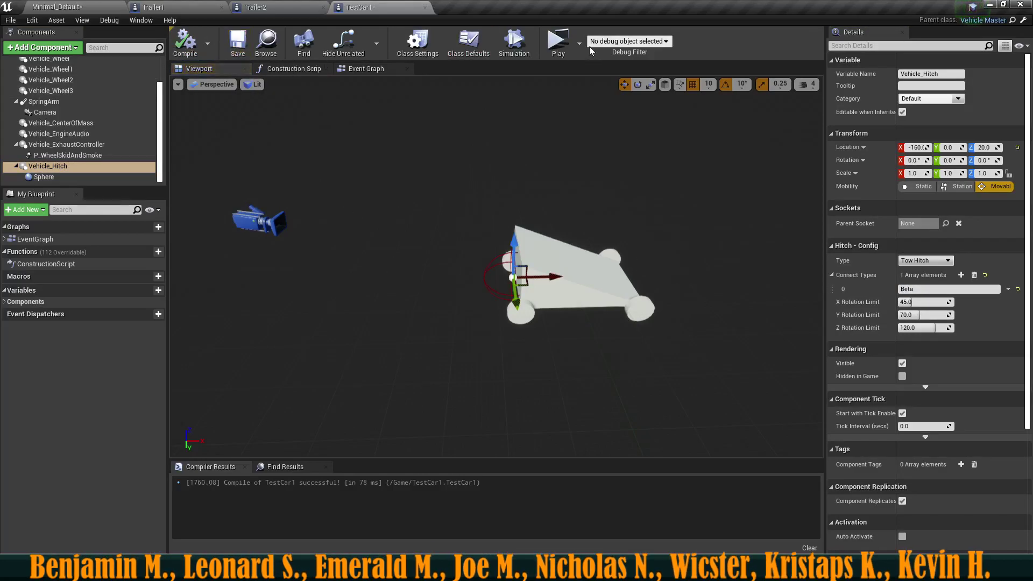
Play the level and drive TestCar1 over the bumps toward the two trailers
{"action": "left_click", "coordinate": [558, 42]}
{"action": "key", "text": "w"}
{"action": "key", "text": "a"}
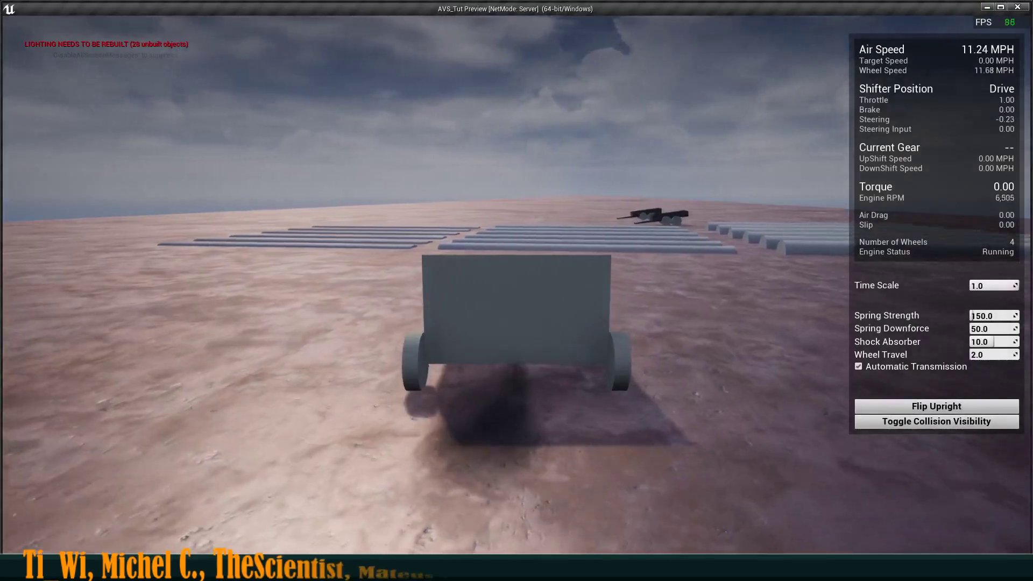
{"action": "key", "text": "d"}
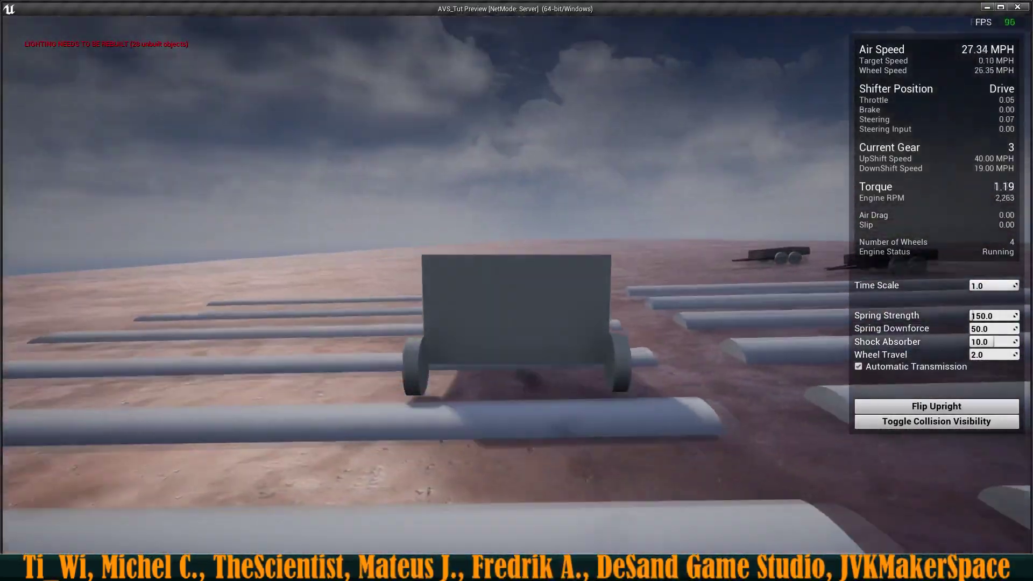
{"action": "key", "text": "d"}
{"action": "key", "text": "a"}
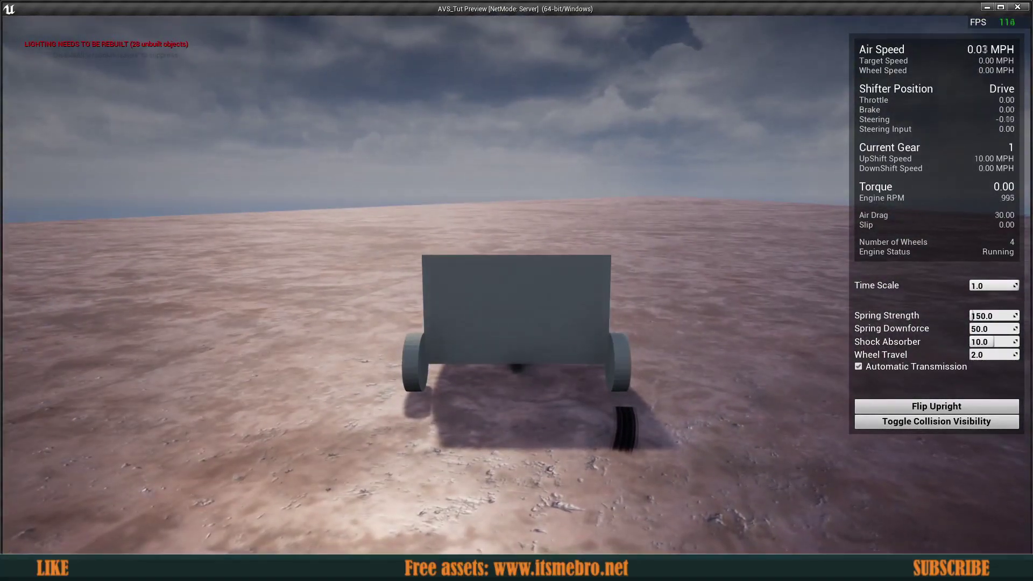
Back TestCar1 up to one trailer and drive forward and back to test its hitch connection
{"action": "key", "text": "s"}
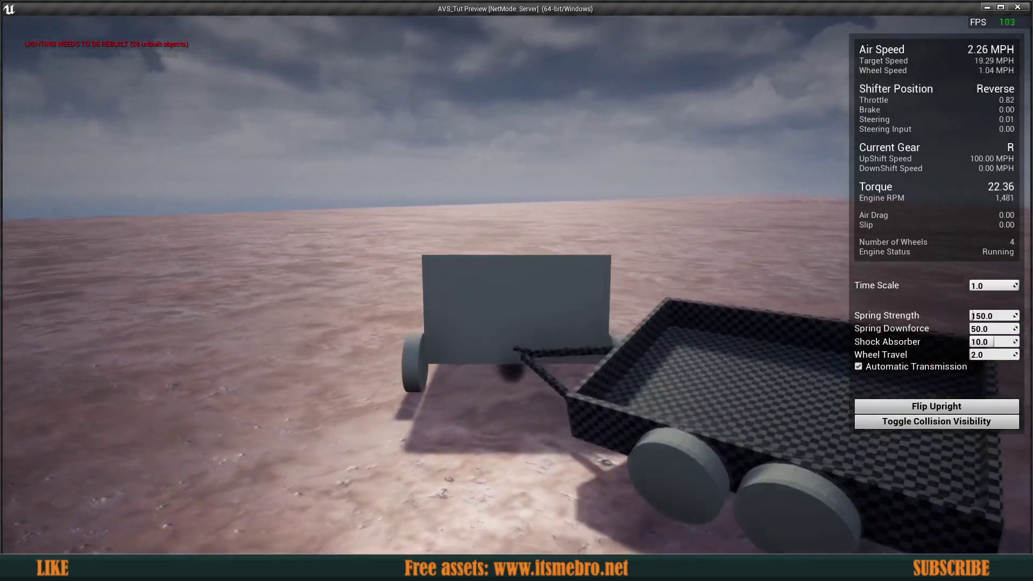
{"action": "key", "text": "w"}
{"action": "key", "text": "s"}
{"action": "key", "text": "w"}
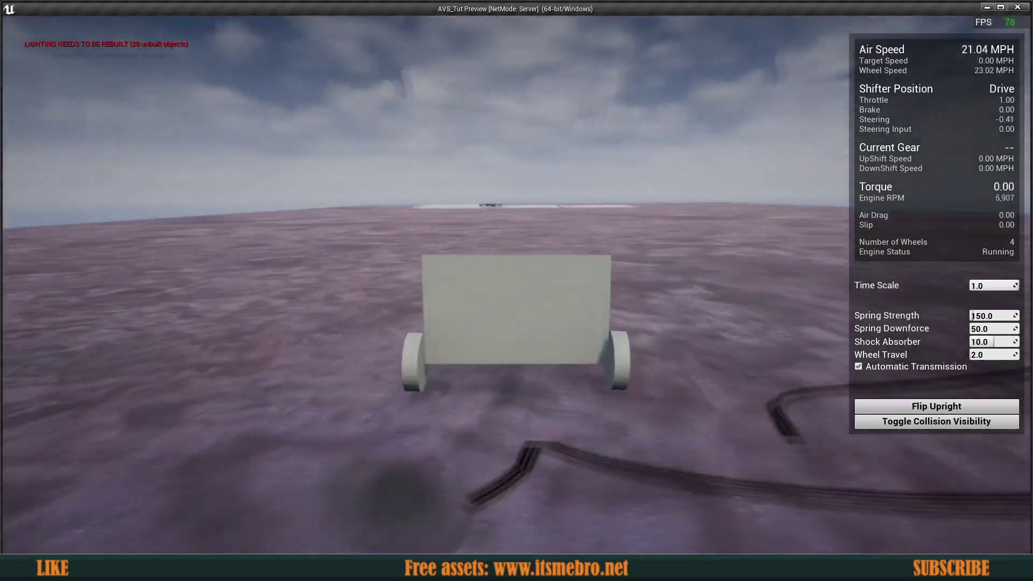
Drive TestCar1 back toward the bumps, brake, and turn to line up with the trailer beside them
{"action": "key", "text": "d"}
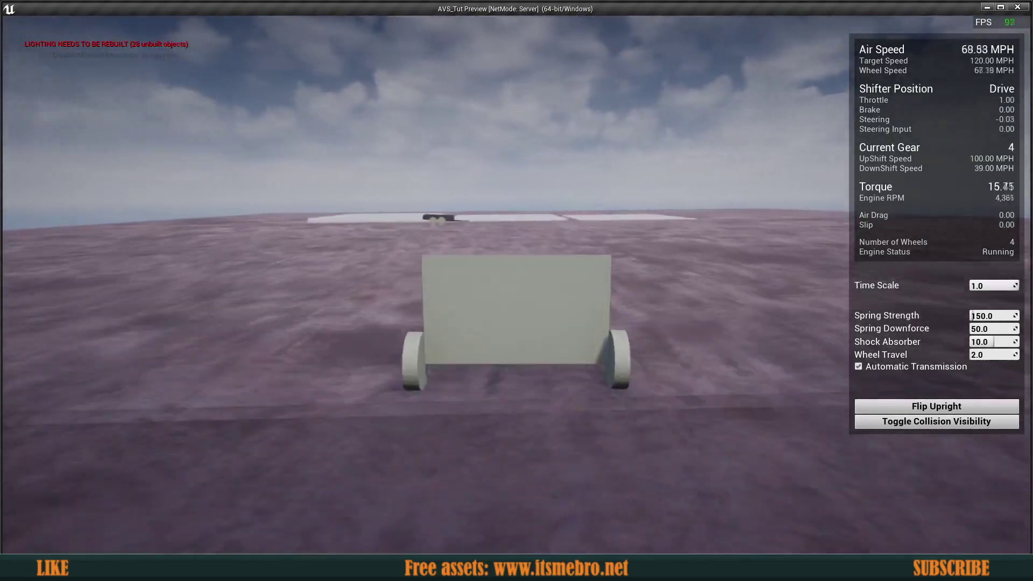
{"action": "key", "text": "s"}
{"action": "key", "text": "space"}
{"action": "key", "text": "d"}
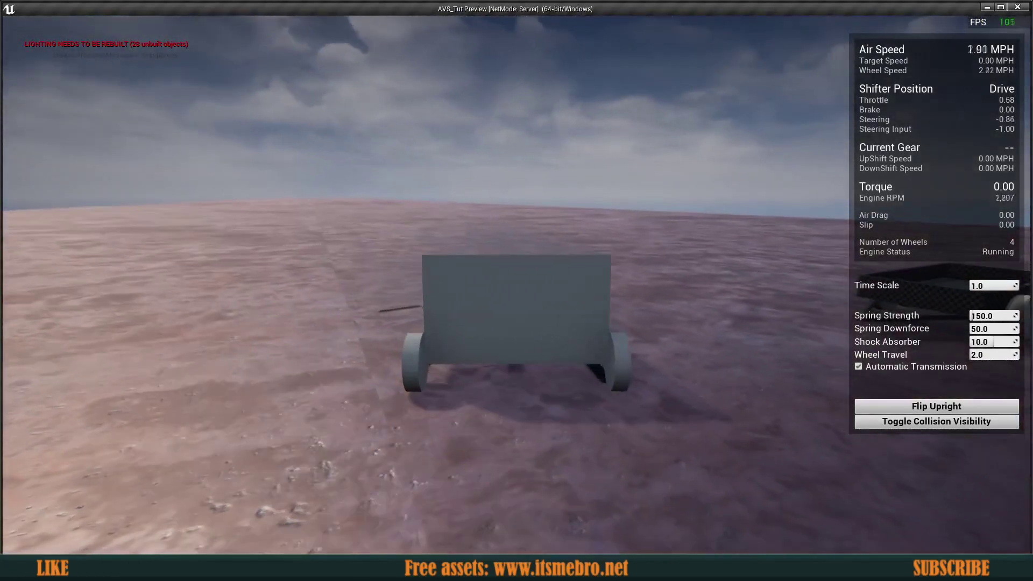
{"action": "key", "text": "w"}
{"action": "key", "text": "a"}
{"action": "key", "text": "d"}
{"action": "key", "text": "s"}
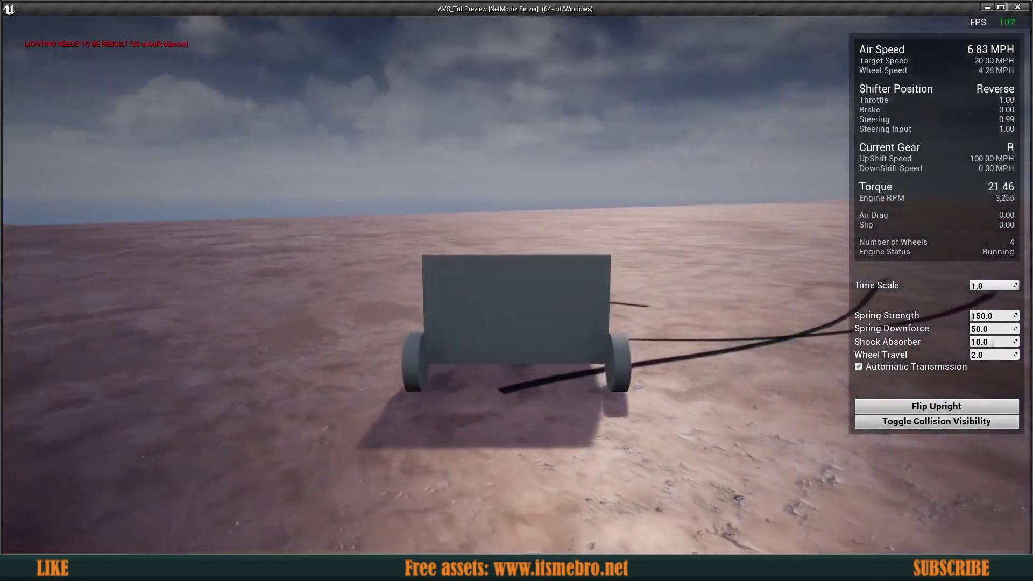
Reverse TestCar1 against the trailer beside the bumps, pull forward to test the hitch, and end the play test
{"action": "key", "text": "s"}
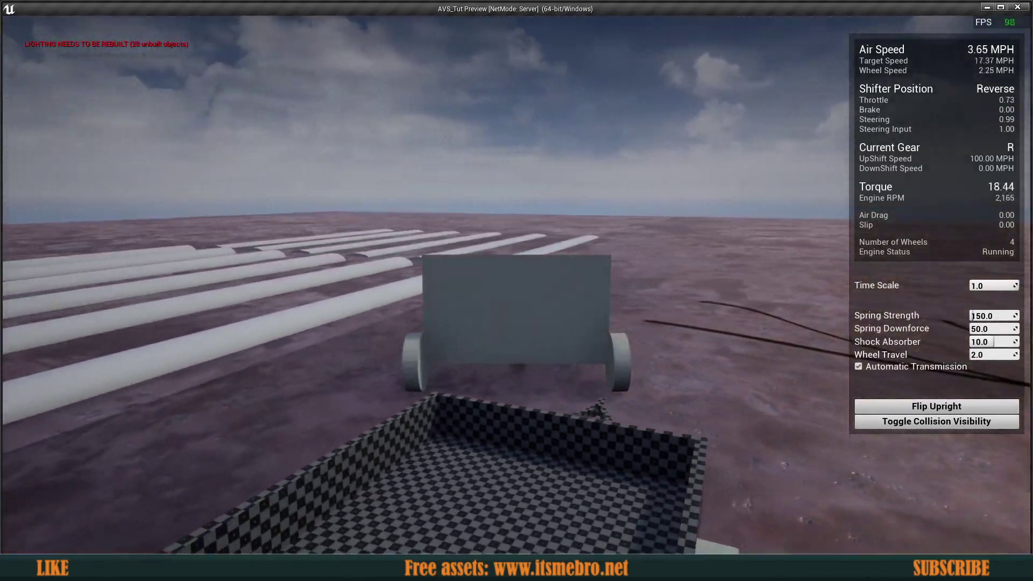
{"action": "key", "text": "a"}
{"action": "key", "text": "s"}
{"action": "key", "text": "w"}
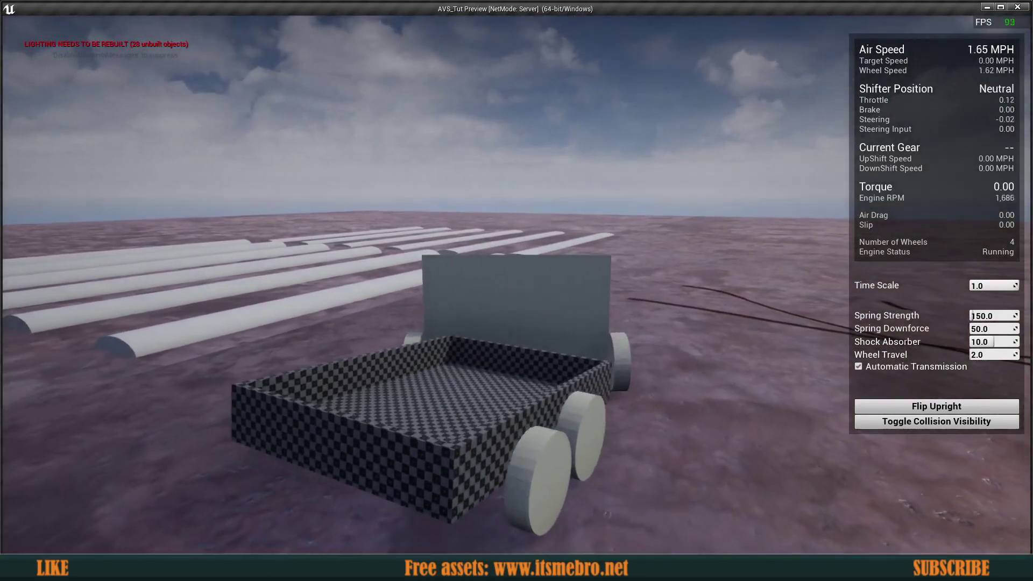
{"action": "key", "text": "w"}
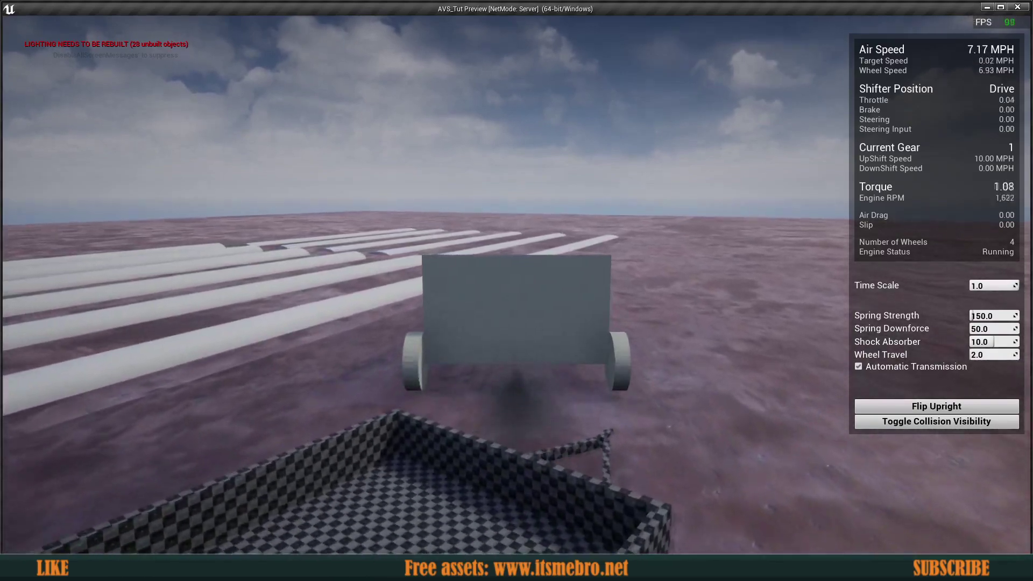
{"action": "key", "text": "s"}
{"action": "key", "text": "Escape"}
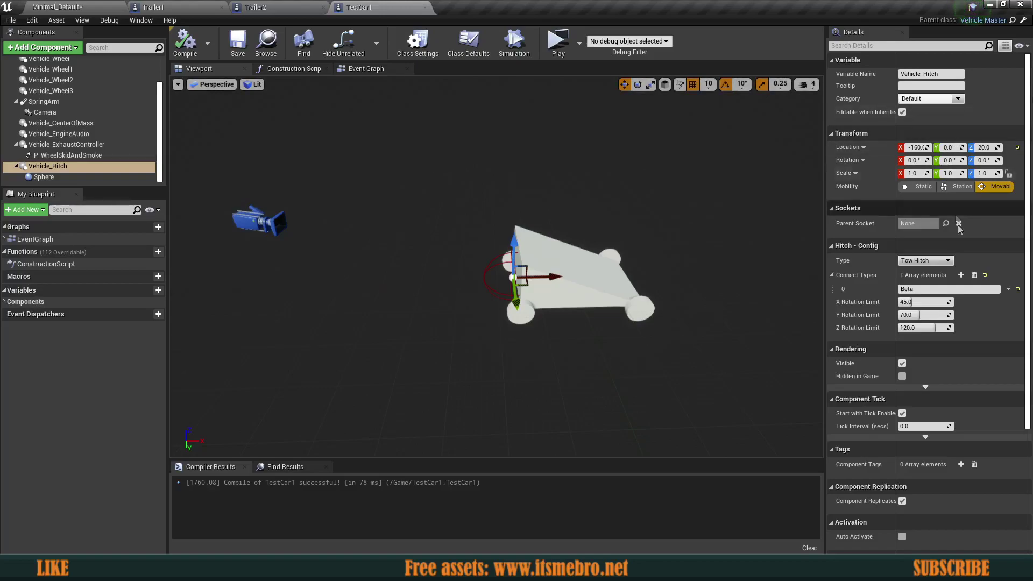
Add Alpha as a second connect type on TestCar1's Vehicle_Hitch, and compile and save the blueprint
{"action": "left_click", "coordinate": [960, 275]}
{"action": "left_click", "coordinate": [924, 302]}
{"action": "type", "text": "Alpha"}
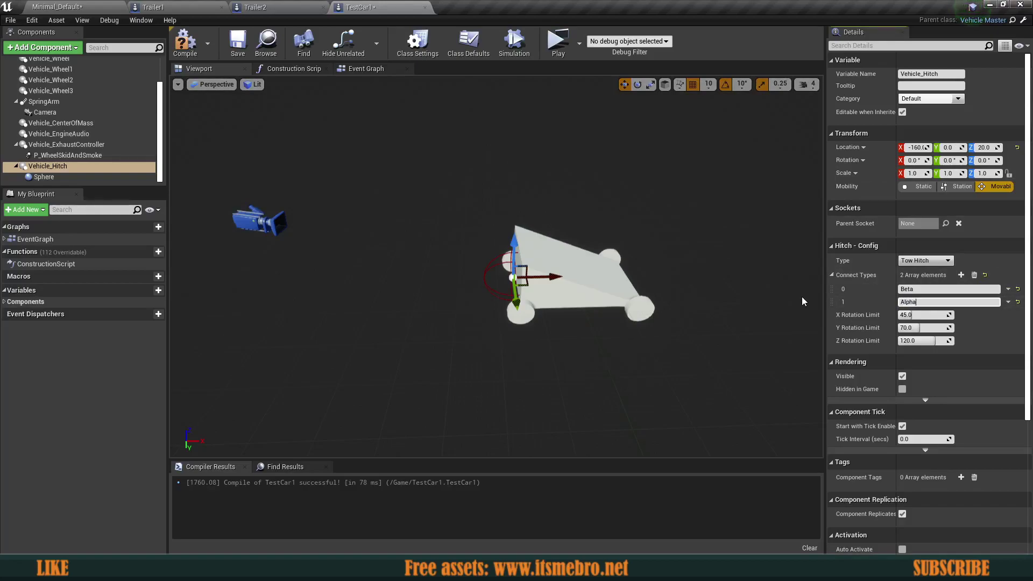
{"action": "left_click", "coordinate": [185, 43]}
{"action": "left_click", "coordinate": [238, 43]}
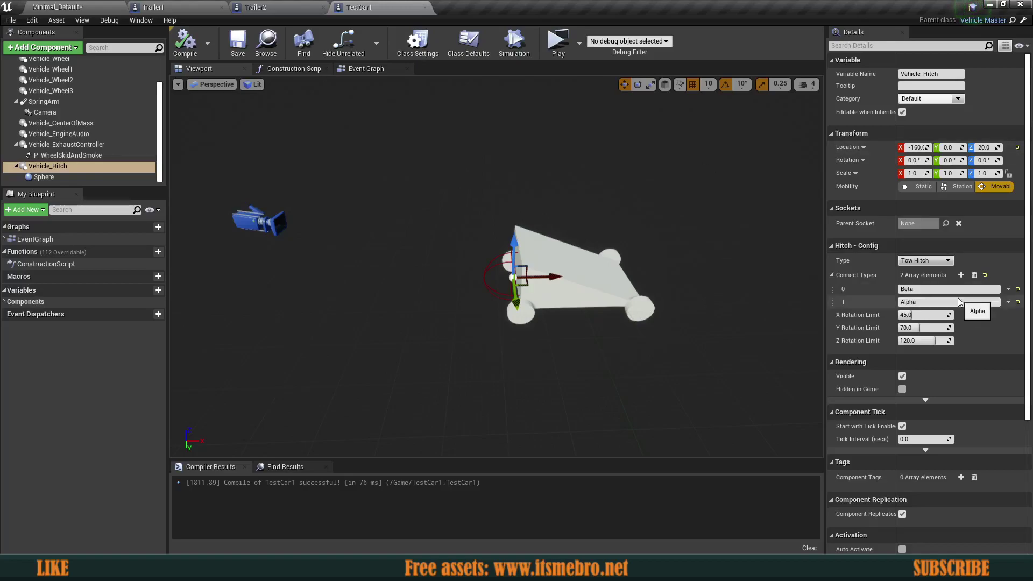
Return to the level and open the engine Input settings of the project
{"action": "left_click", "coordinate": [255, 7]}
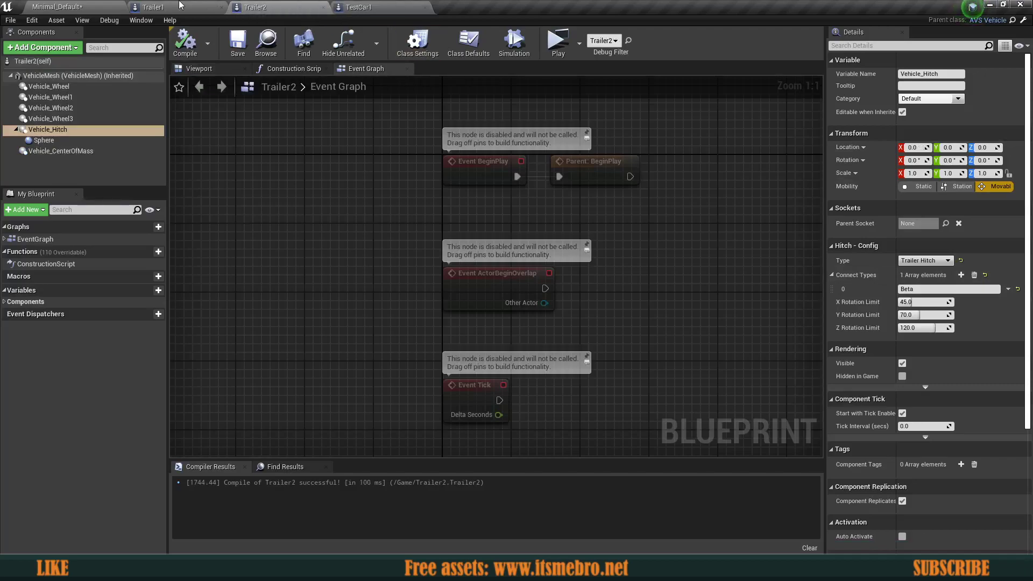
{"action": "left_click", "coordinate": [56, 6]}
{"action": "right_click_drag", "start_coordinate": [586, 293], "coordinate": [668, 296]}
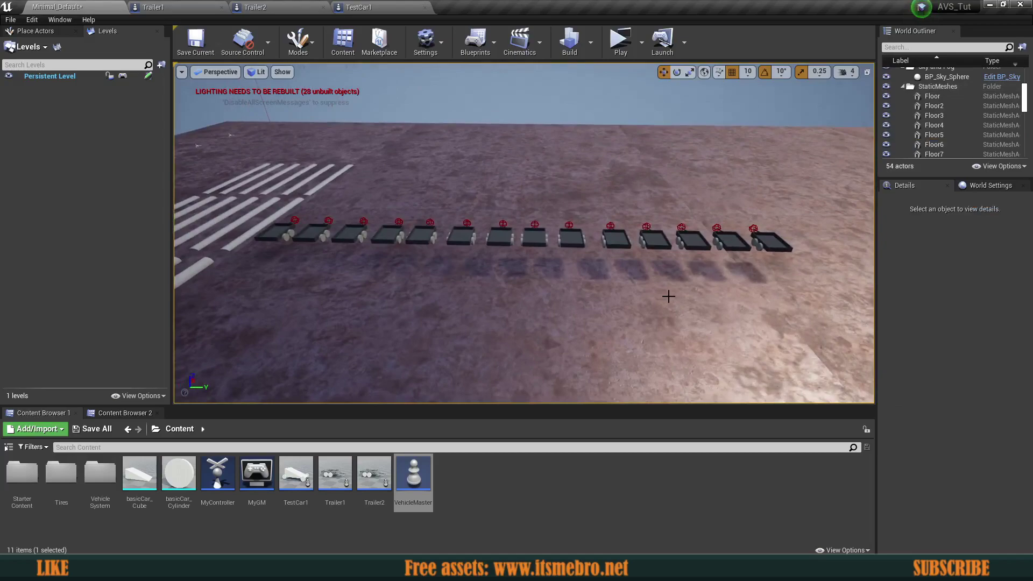
{"action": "left_click", "coordinate": [441, 50]}
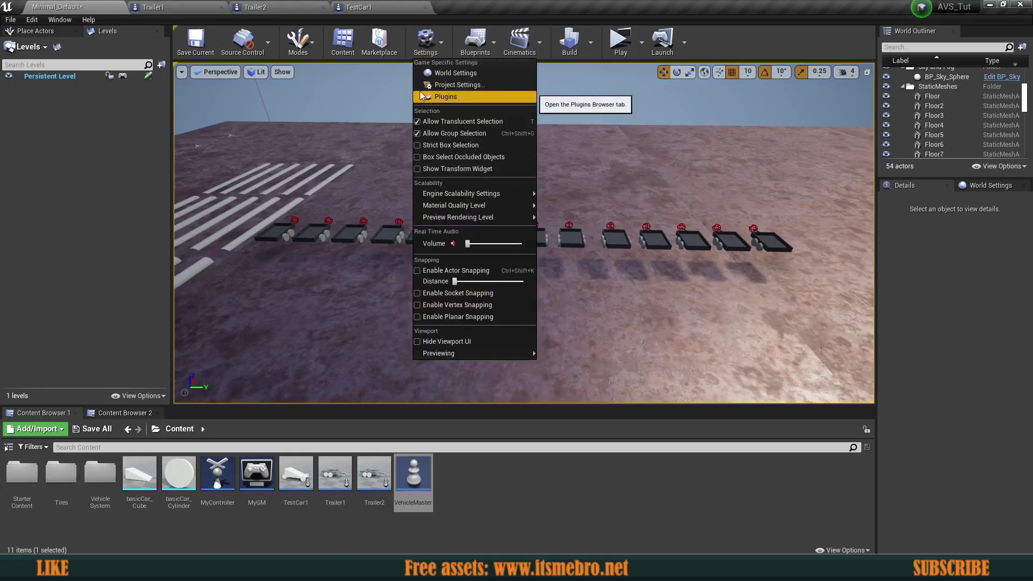
{"action": "left_click", "coordinate": [449, 87]}
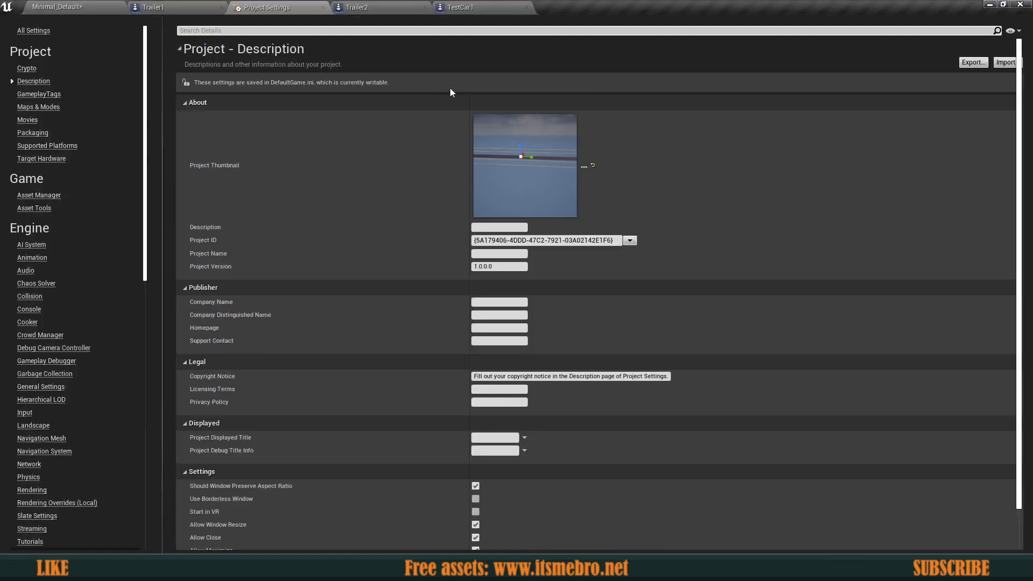
{"action": "left_click", "coordinate": [33, 410]}
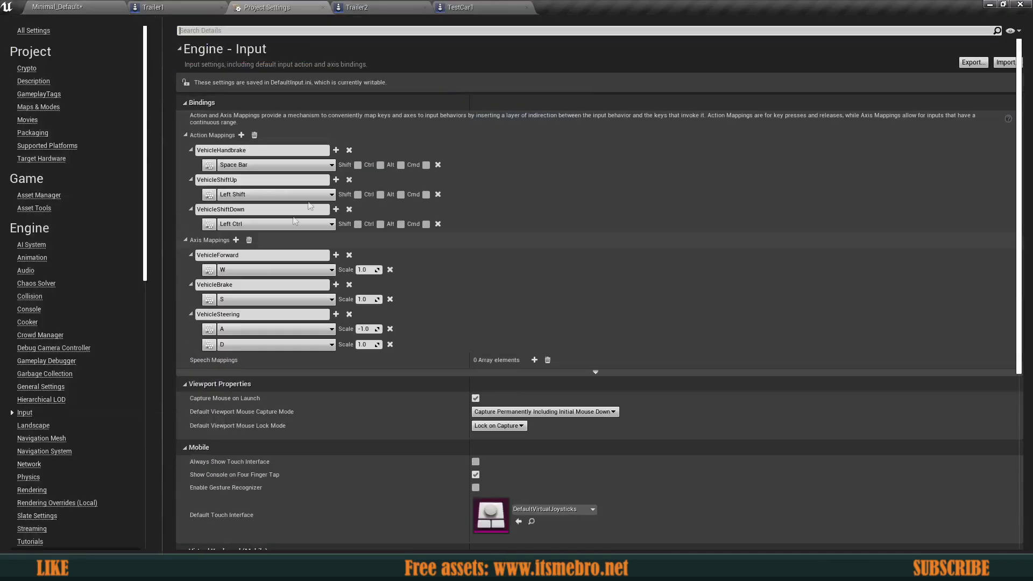
Add two axis mappings, naming the first MouseTurn and binding it to Mouse X
{"action": "left_click", "coordinate": [236, 240]}
{"action": "left_click", "coordinate": [235, 240]}
{"action": "type", "text": "MouseTurn"}
{"action": "key", "text": "Return"}
{"action": "left_click", "coordinate": [273, 374]}
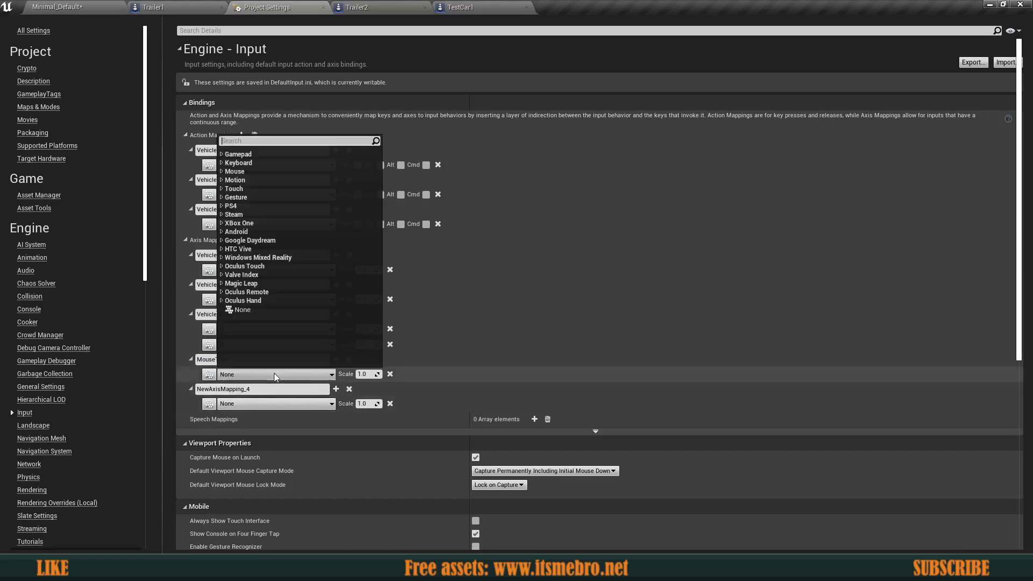
{"action": "type", "text": "mouse x"}
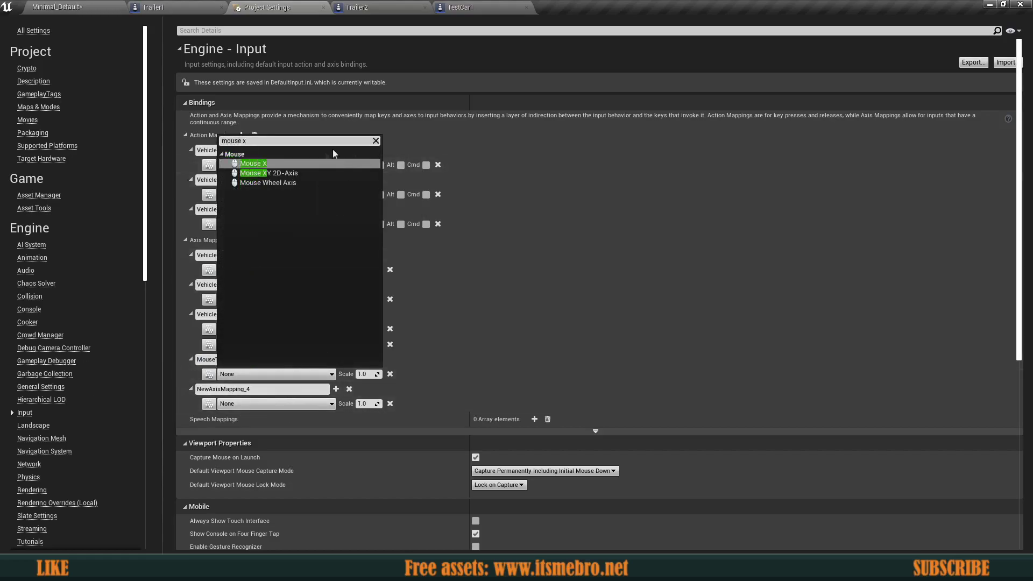
{"action": "left_click", "coordinate": [291, 164]}
Name the second new axis mapping MouseLookUp and bind it to Mouse Y with a scale of -1.0
{"action": "left_click", "coordinate": [264, 389]}
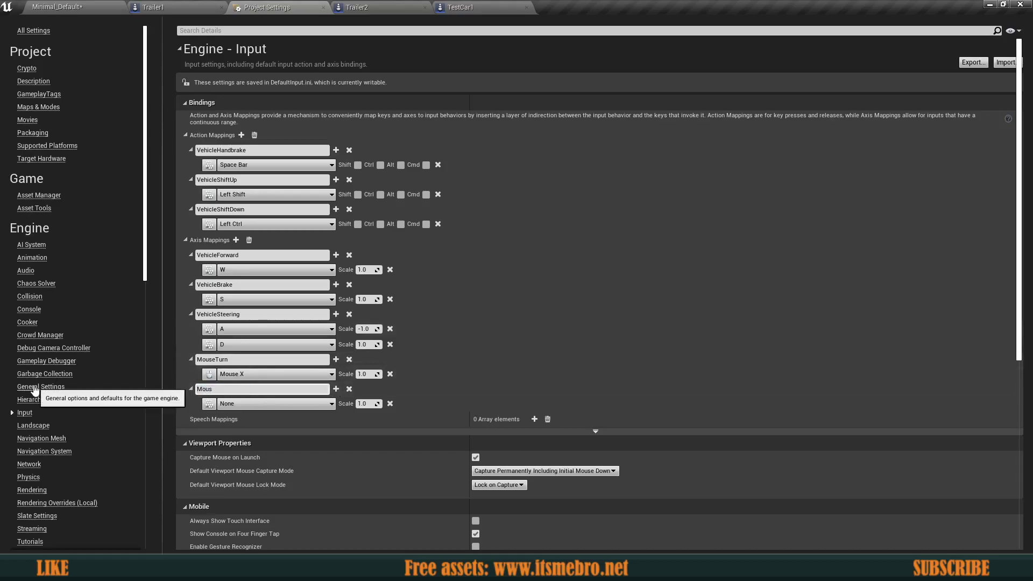
{"action": "key", "text": "Return"}
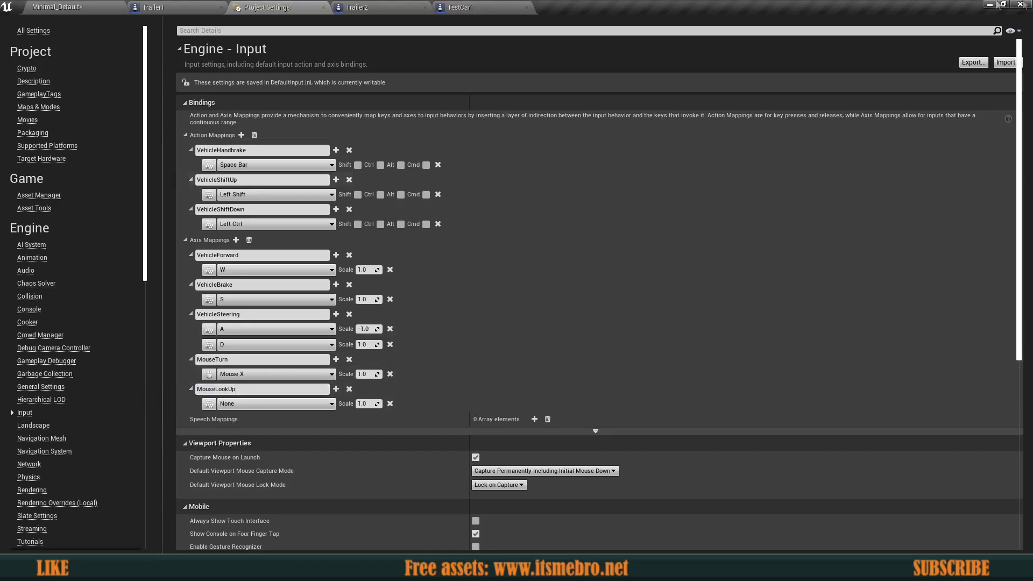
{"action": "left_click", "coordinate": [315, 403]}
{"action": "type", "text": "mouse y"}
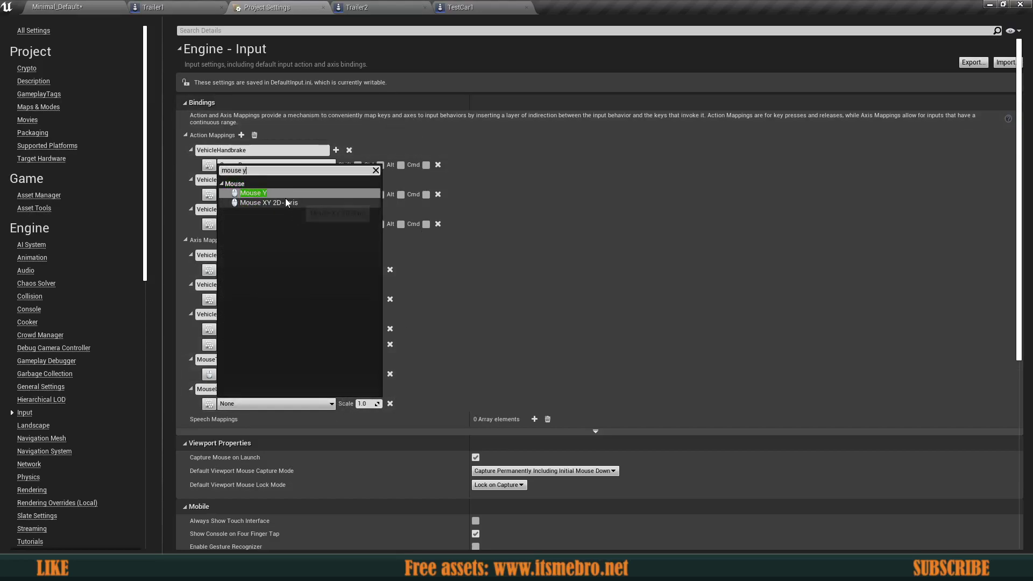
{"action": "left_click", "coordinate": [285, 194]}
{"action": "left_click", "coordinate": [366, 404]}
{"action": "type", "text": "-21"}
{"action": "key", "text": "Return"}
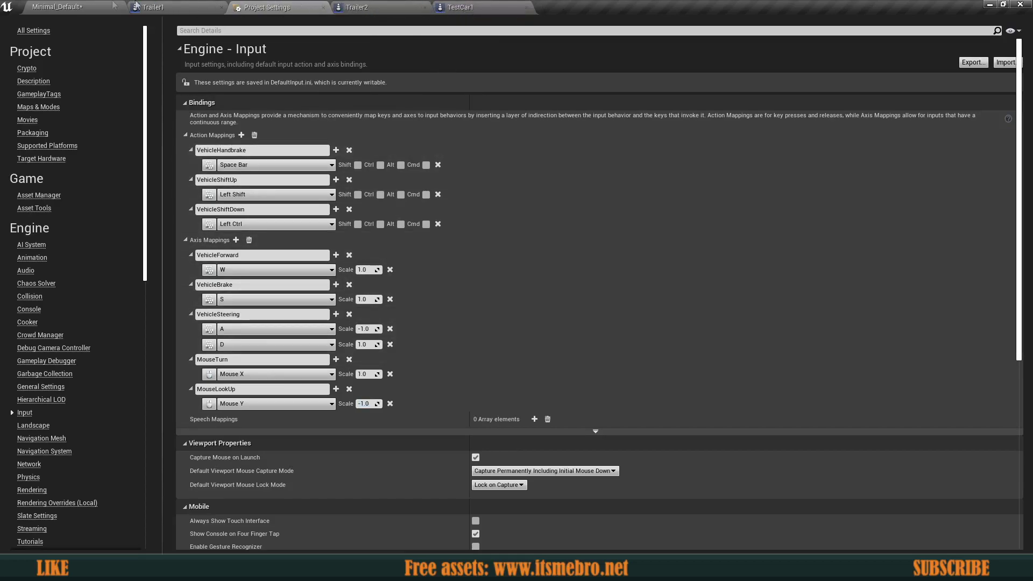
Open the VehicleMaster blueprint and add the MouseTurn axis event in an empty area of its event graph
{"action": "left_click", "coordinate": [78, 6]}
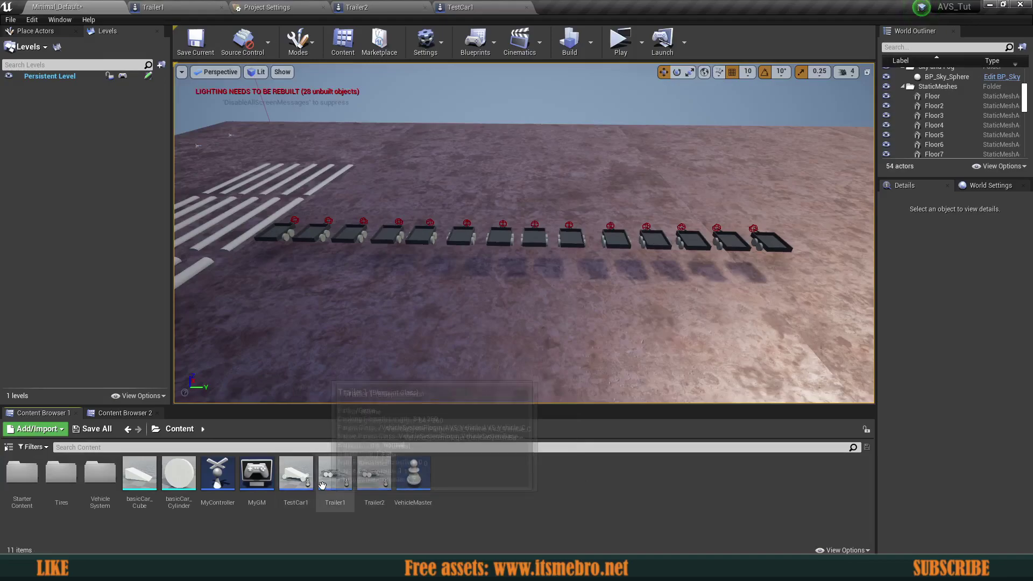
{"action": "double_click", "coordinate": [412, 487]}
{"action": "right_click_drag", "start_coordinate": [553, 283], "coordinate": [583, 384]}
{"action": "scroll", "coordinate": [583, 383], "scroll_direction": "down", "scroll_amount": 2}
{"action": "scroll", "coordinate": [438, 318], "scroll_direction": "up", "scroll_amount": 3}
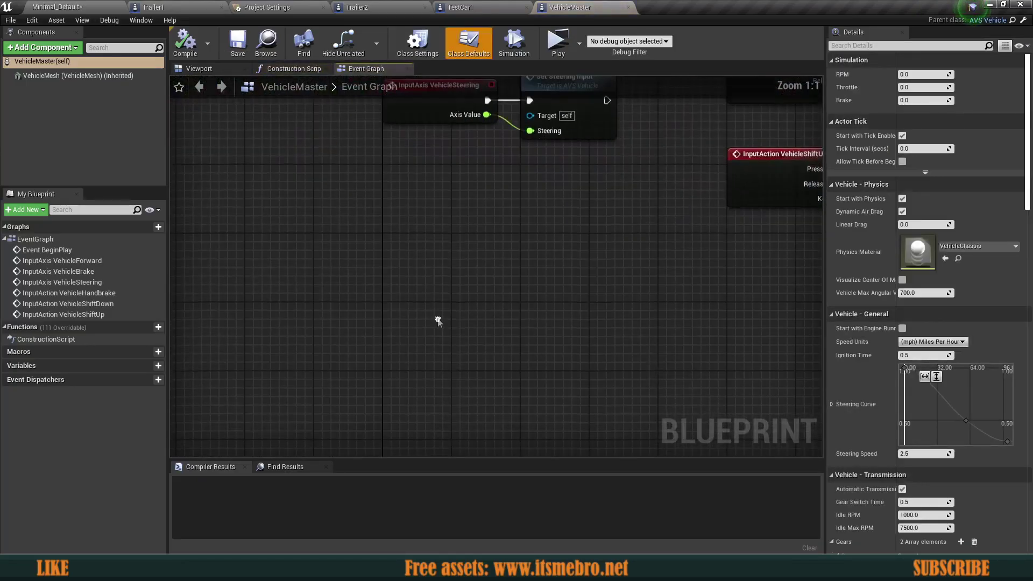
{"action": "right_click", "coordinate": [409, 299]}
{"action": "type", "text": "mouseturn"}
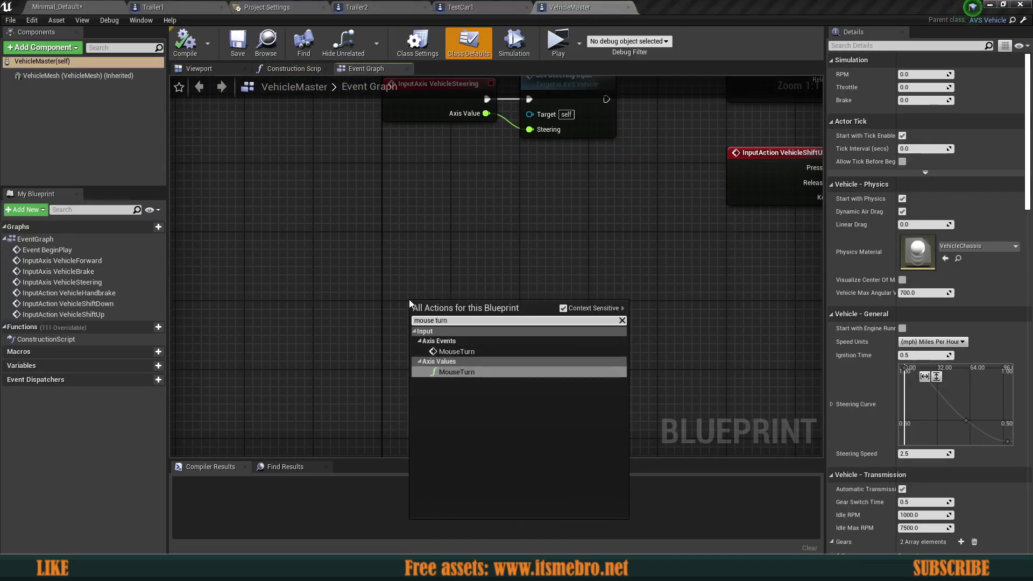
{"action": "left_click", "coordinate": [442, 358]}
{"action": "left_click_drag", "start_coordinate": [445, 324], "coordinate": [435, 317]}
Add the MouseLookUp axis event and place it below the MouseTurn event
{"action": "right_click", "coordinate": [418, 398]}
{"action": "type", "text": "mouse look"}
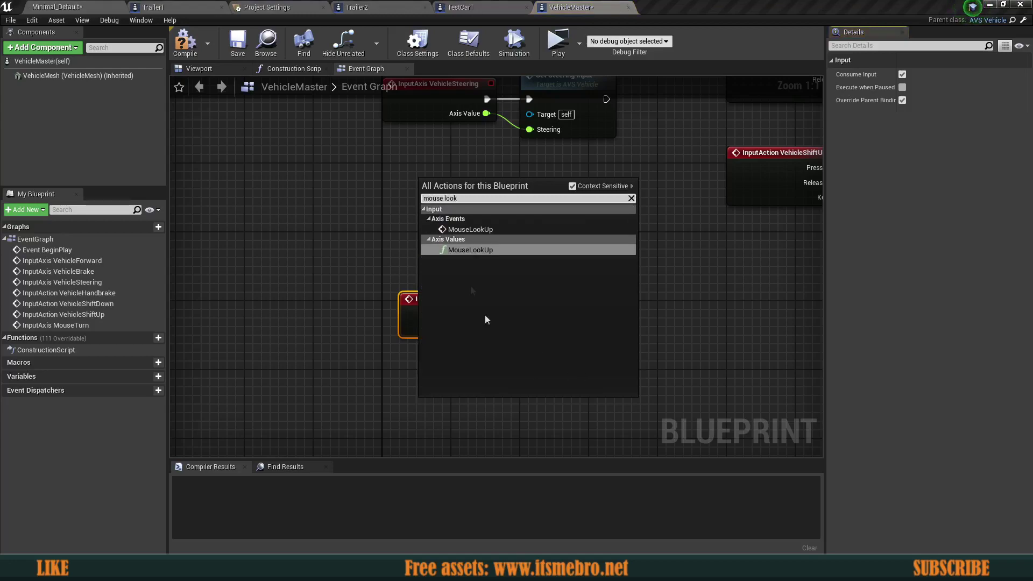
{"action": "left_click", "coordinate": [477, 229]}
{"action": "left_click_drag", "start_coordinate": [454, 409], "coordinate": [420, 424]}
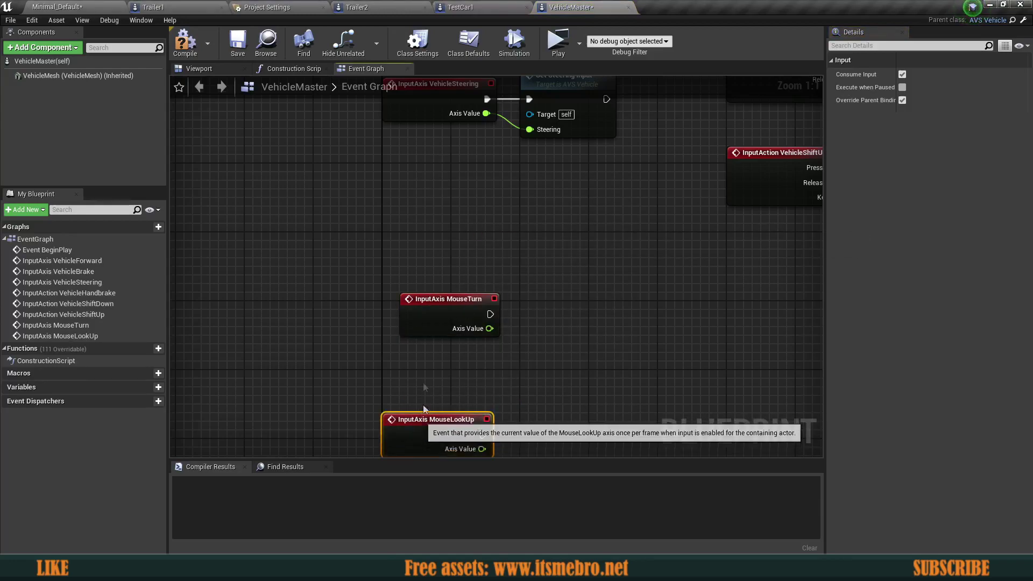
Connect MouseTurn to a new Add Controller Yaw Input node, wiring its Axis Value into Val
{"action": "left_click_drag", "start_coordinate": [429, 305], "coordinate": [509, 315]}
{"action": "type", "text": "add"}
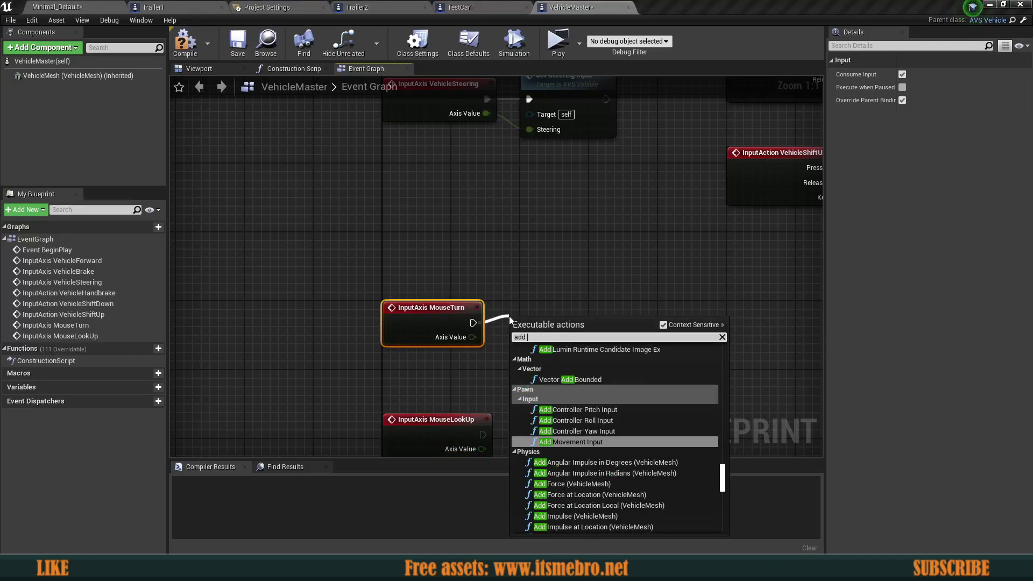
{"action": "left_click", "coordinate": [597, 431]}
{"action": "left_click_drag", "start_coordinate": [472, 337], "coordinate": [521, 380]}
Connect MouseLookUp and its Axis Value to a new Add Controller Pitch Input node, and compile and save VehicleMaster
{"action": "right_click_drag", "start_coordinate": [489, 427], "coordinate": [416, 336]}
{"action": "left_click_drag", "start_coordinate": [409, 343], "coordinate": [453, 345]}
{"action": "type", "text": "add con"}
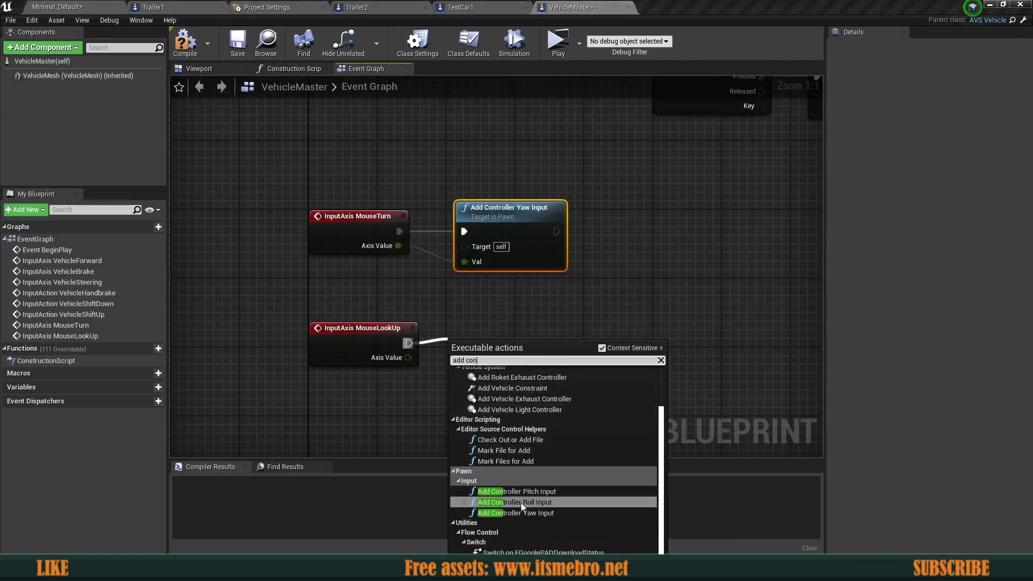
{"action": "left_click", "coordinate": [517, 491]}
{"action": "left_click_drag", "start_coordinate": [456, 375], "coordinate": [413, 359]}
{"action": "left_click", "coordinate": [189, 49]}
{"action": "left_click_drag", "start_coordinate": [294, 224], "coordinate": [612, 390]}
{"action": "right_click_drag", "start_coordinate": [615, 295], "coordinate": [603, 340]}
{"action": "left_click", "coordinate": [602, 339]}
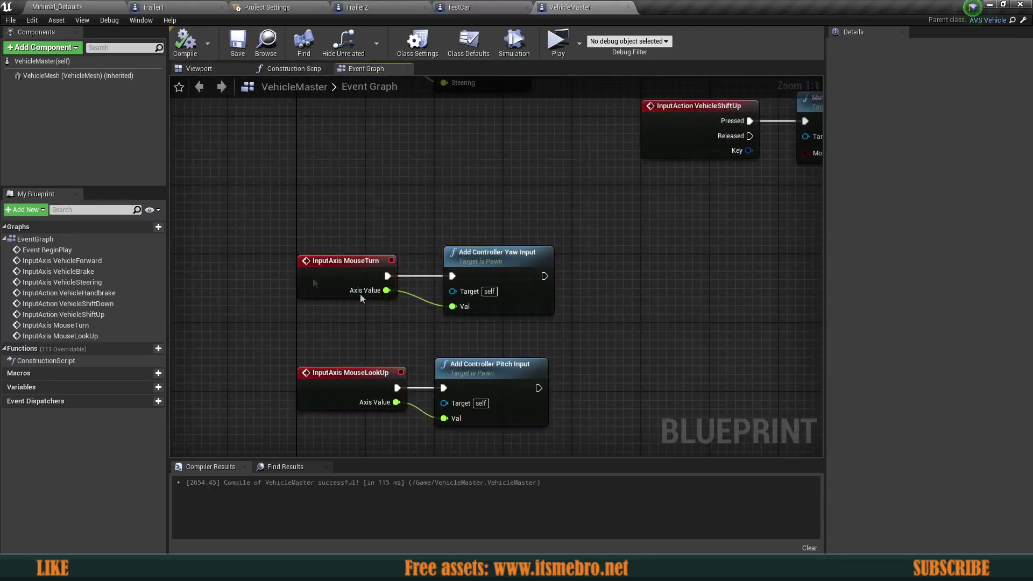
{"action": "left_click_drag", "start_coordinate": [367, 312], "coordinate": [631, 436]}
{"action": "left_click", "coordinate": [559, 342]}
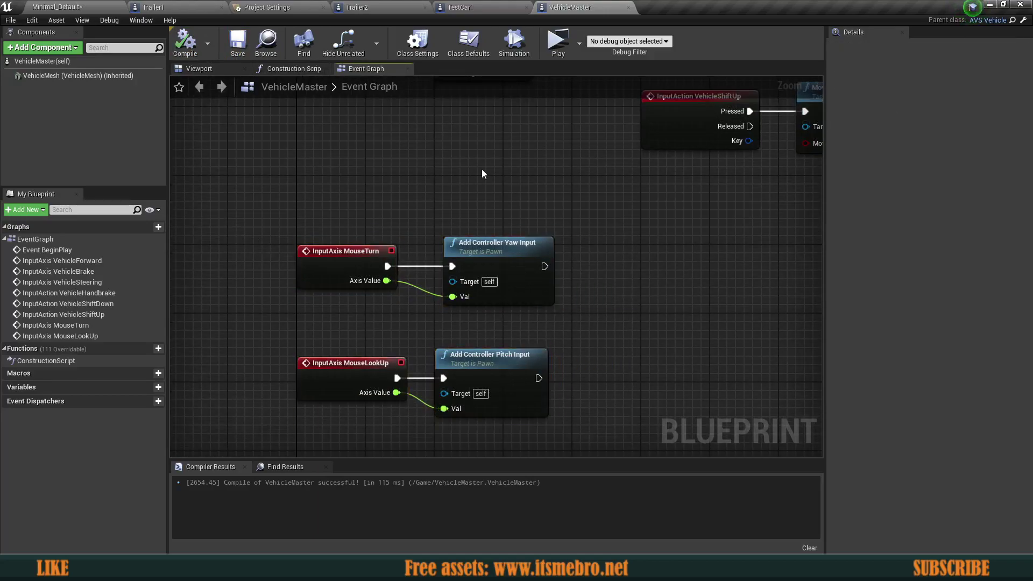
Turn Use Pawn Control Rotation off and back on for TestCar1's SpringArm, and compile the blueprint
{"action": "left_click", "coordinate": [467, 8]}
{"action": "left_click", "coordinate": [63, 132]}
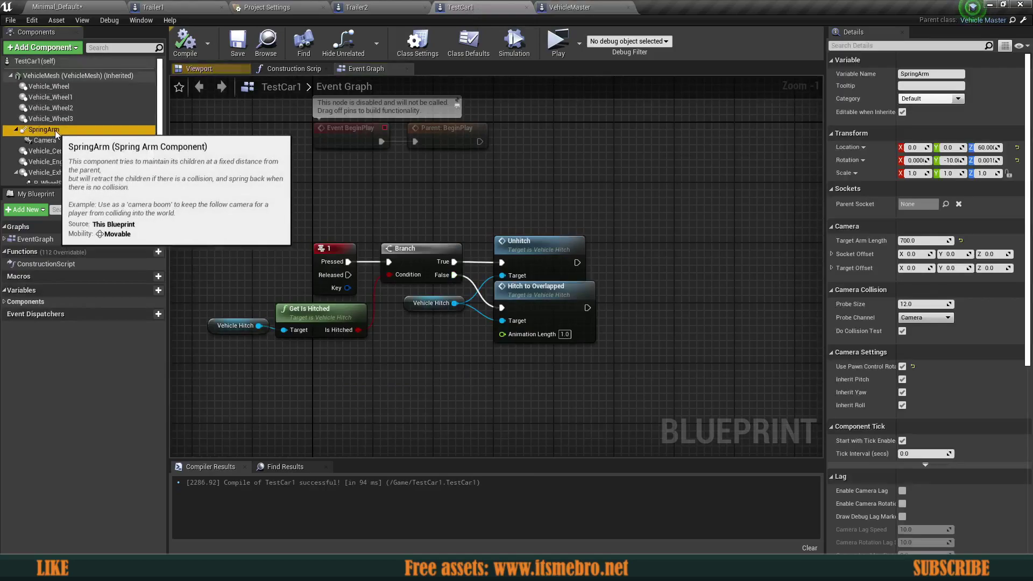
{"action": "left_click", "coordinate": [904, 367]}
{"action": "mouse_move", "coordinate": [884, 370]}
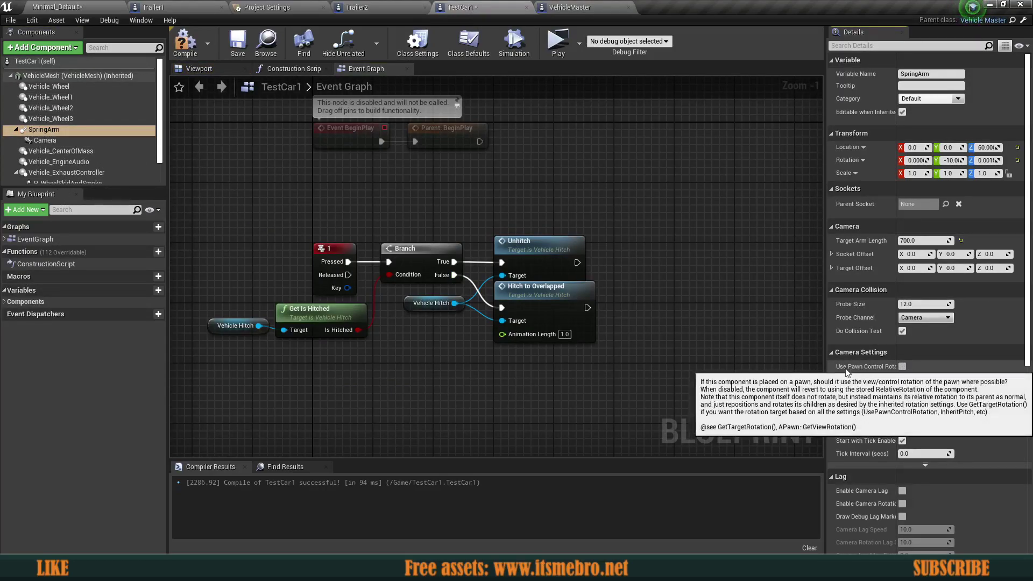
{"action": "left_click", "coordinate": [902, 367]}
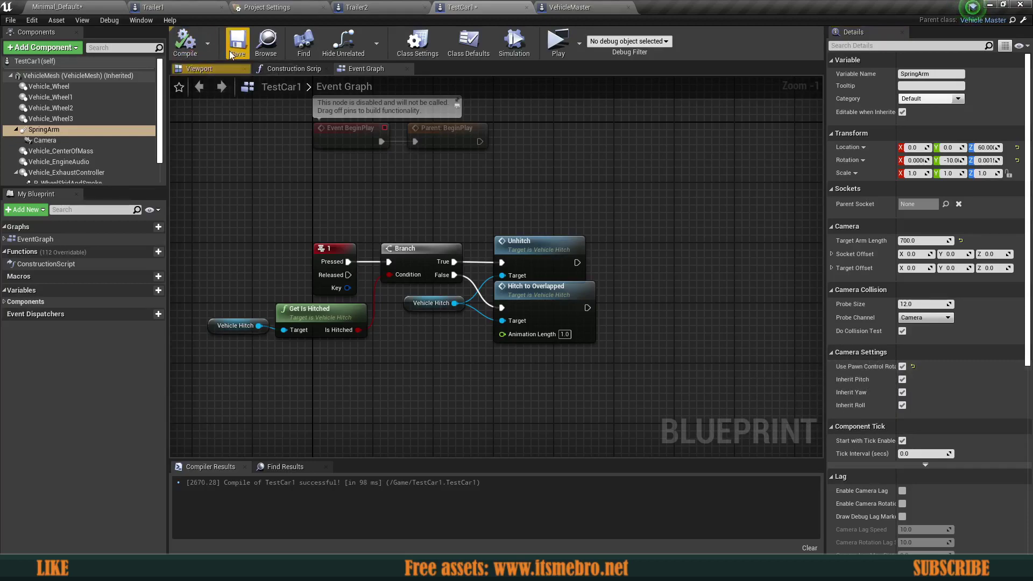
Start a play test from VehicleMaster, drive TestCar1 over to the trailers while looking around with the mouse, and end the test
{"action": "left_click", "coordinate": [578, 8]}
{"action": "left_click_drag", "start_coordinate": [250, 231], "coordinate": [637, 359]}
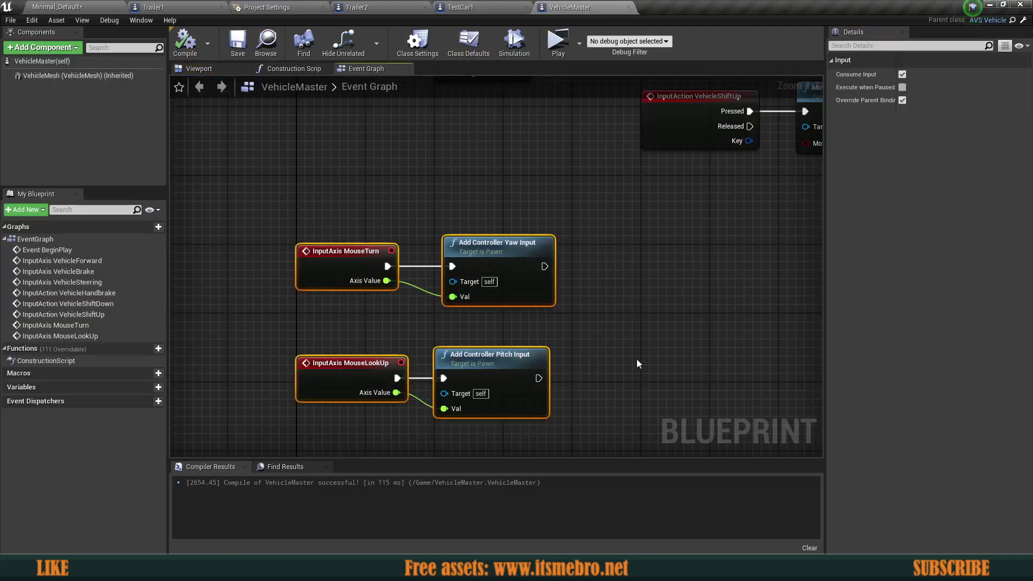
{"action": "left_click", "coordinate": [558, 51]}
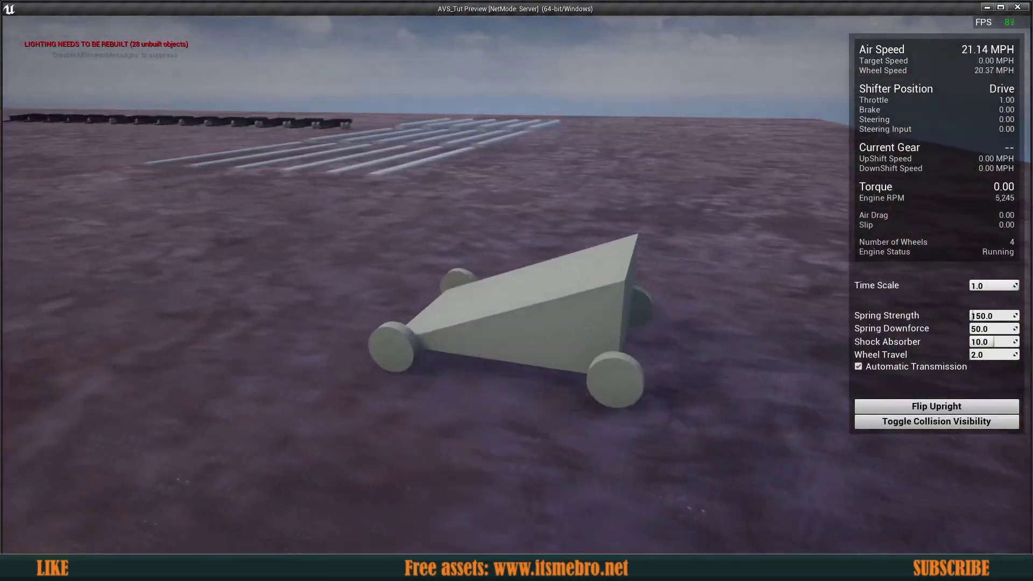
{"action": "key", "text": "d"}
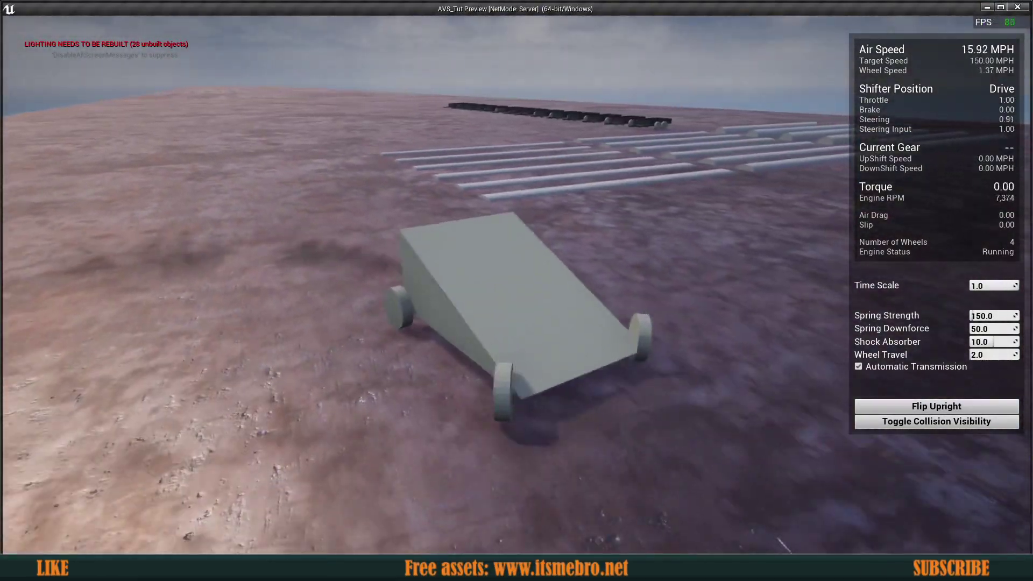
{"action": "key", "text": "w"}
{"action": "key", "text": "w"}
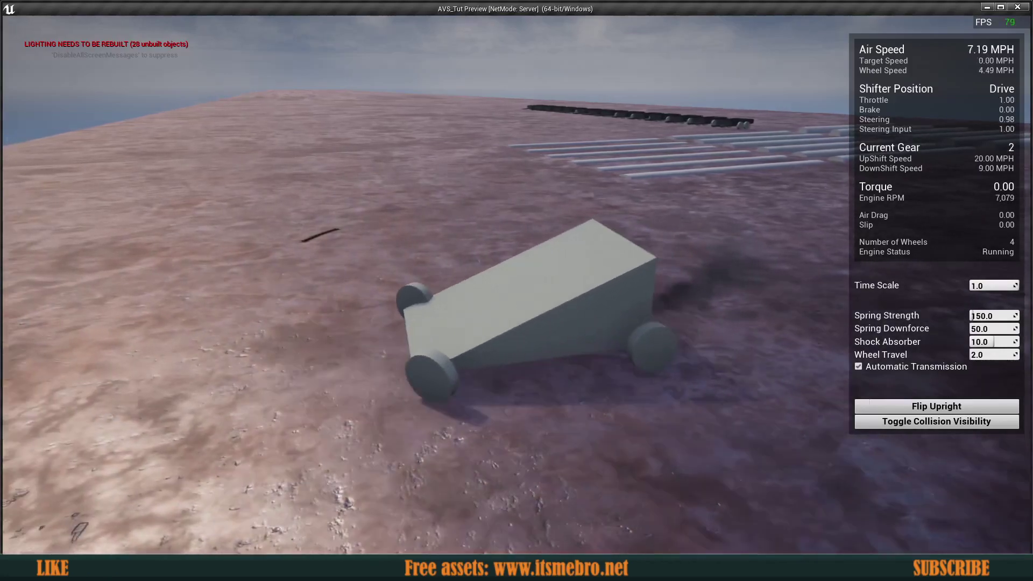
{"action": "key", "text": "d"}
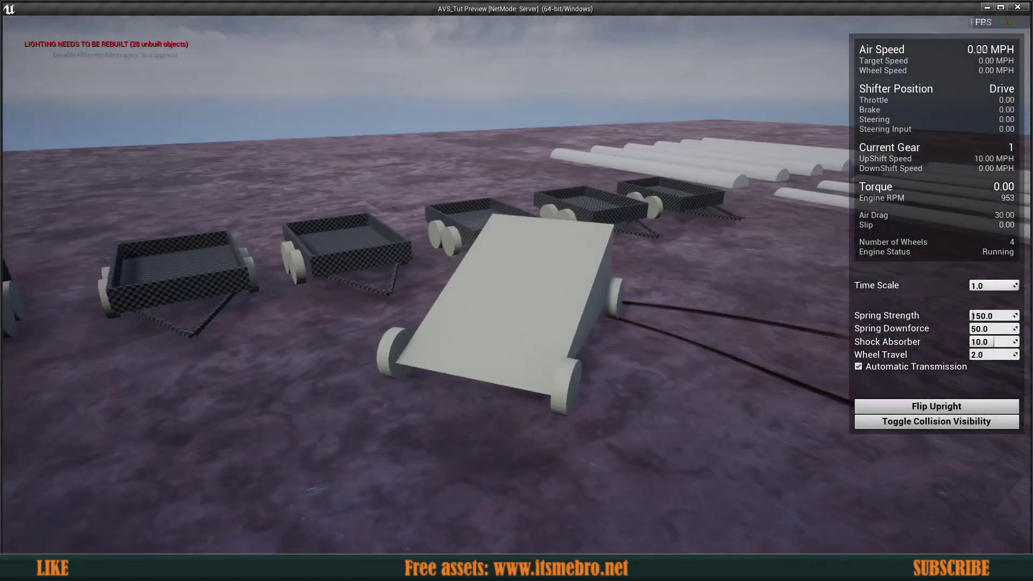
{"action": "key", "text": "Escape"}
In the Trailer1 blueprint, duplicate Vehicle_Hitch together with its child Sphere and select the duplicated hitch
{"action": "right_click_drag", "start_coordinate": [639, 269], "coordinate": [276, 89]}
{"action": "left_click", "coordinate": [164, 7]}
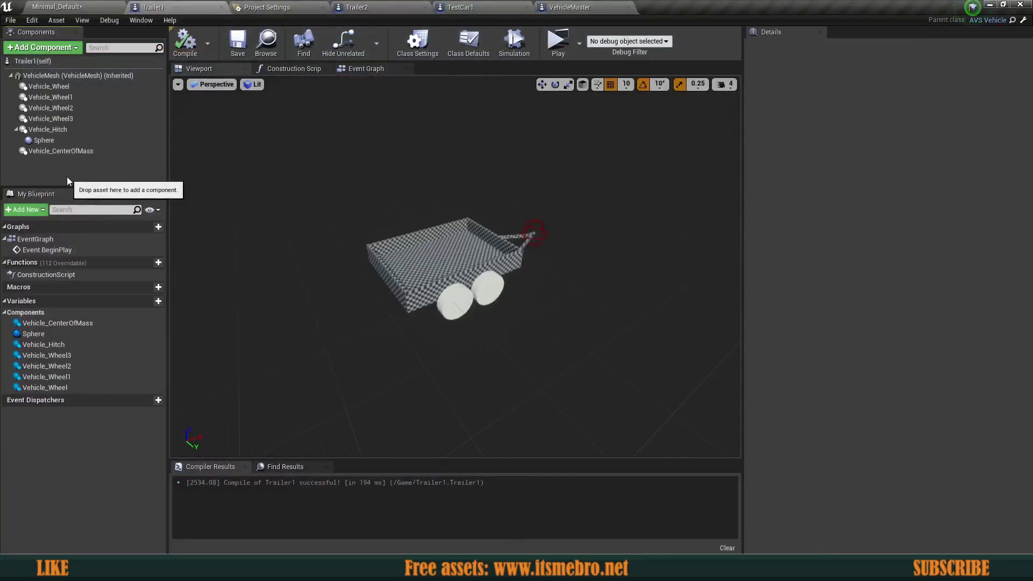
{"action": "left_click", "coordinate": [48, 129]}
{"action": "left_click", "coordinate": [43, 140], "text": "ctrl"}
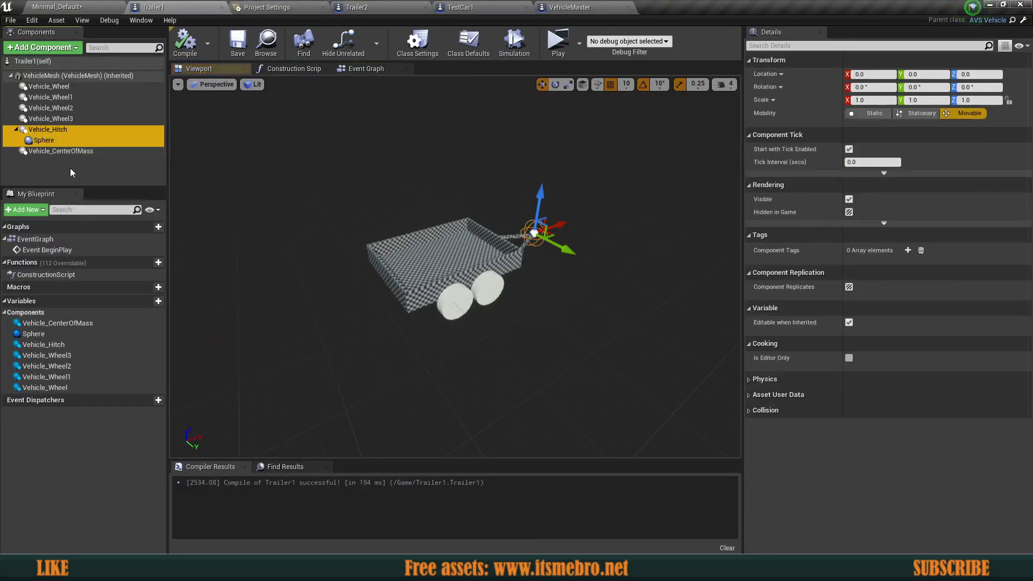
{"action": "key", "text": "f"}
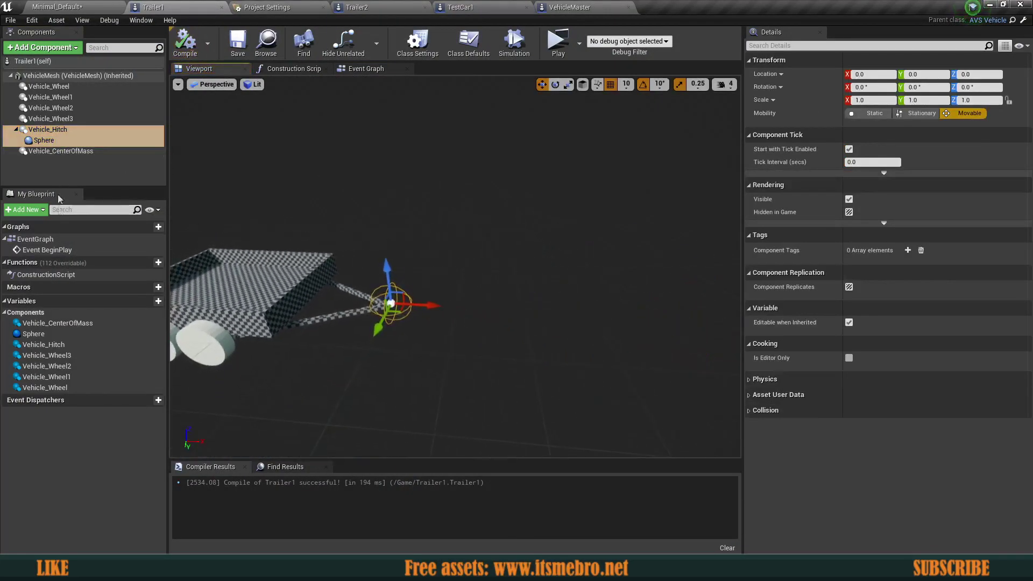
{"action": "left_click_drag", "start_coordinate": [57, 187], "coordinate": [57, 185]}
{"action": "left_click", "coordinate": [47, 141]}
{"action": "left_click", "coordinate": [52, 129], "text": "ctrl"}
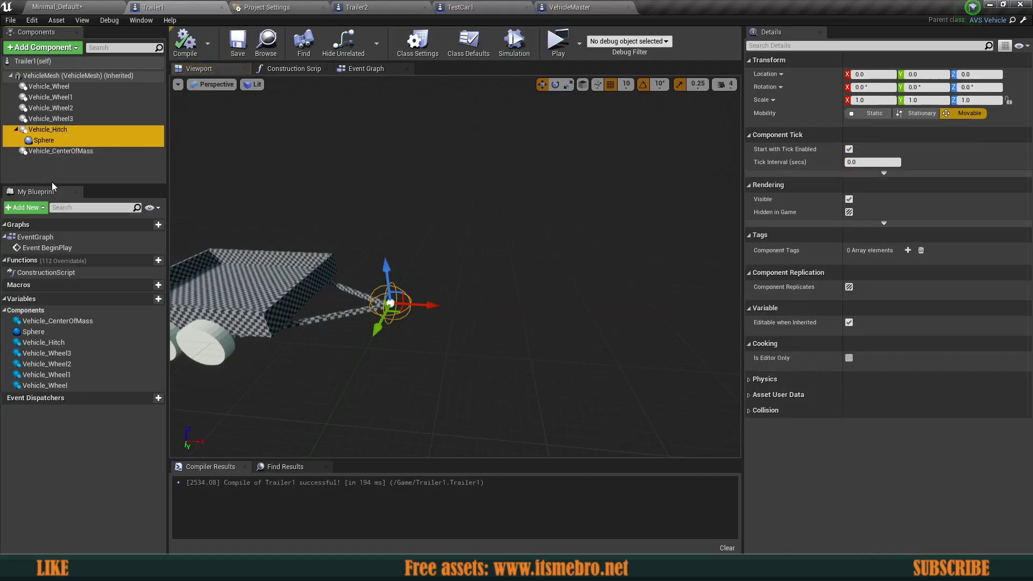
{"action": "left_click_drag", "start_coordinate": [52, 183], "coordinate": [52, 214]}
{"action": "left_click", "coordinate": [57, 134], "text": "ctrl"}
{"action": "left_click", "coordinate": [57, 134], "text": "ctrl"}
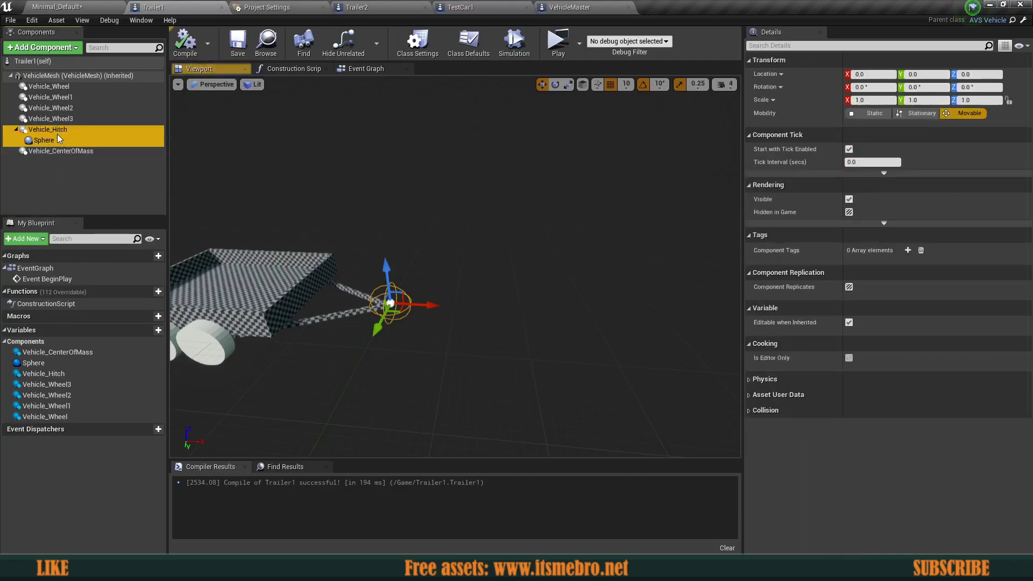
{"action": "key", "text": "ctrl+w"}
{"action": "left_click", "coordinate": [45, 144], "text": "ctrl"}
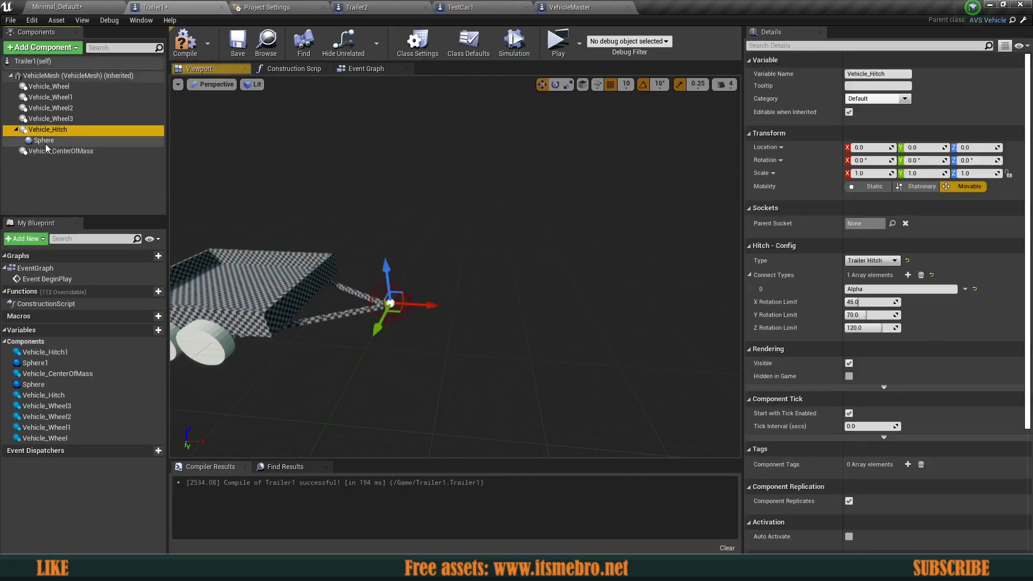
{"action": "key", "text": "ctrl+w"}
{"action": "double_click", "coordinate": [51, 162]}
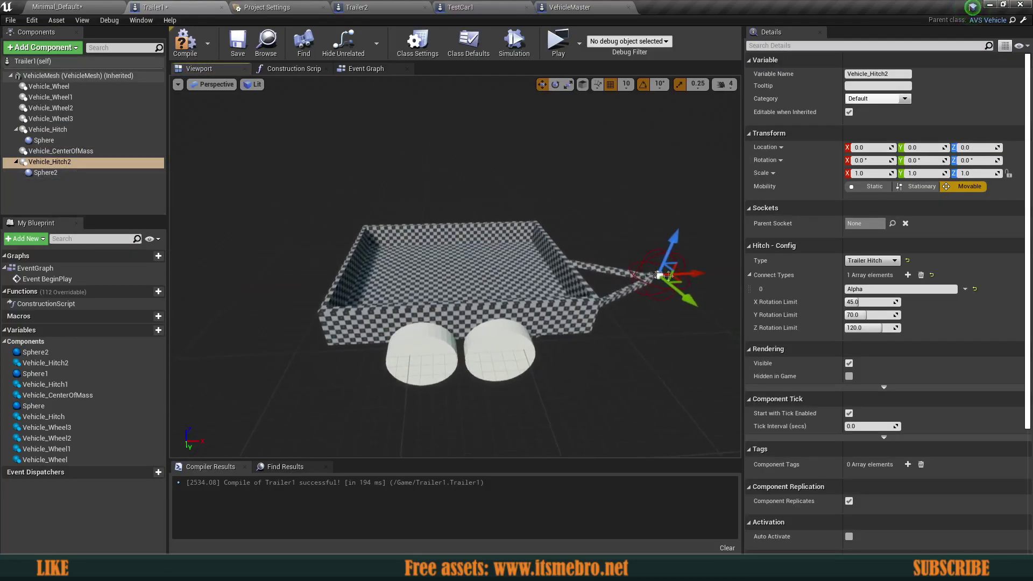
Move Vehicle_Hitch2 along the X axis to -390 so it sits just behind the trailer bed
{"action": "mouse_move", "coordinate": [372, 303]}
{"action": "right_mouse_down"}
{"action": "mouse_move", "coordinate": [344, 317]}
{"action": "mouse_move", "coordinate": [387, 290]}
{"action": "mouse_move", "coordinate": [372, 303]}
{"action": "right_mouse_up"}
{"action": "left_click_drag", "start_coordinate": [410, 282], "coordinate": [411, 282]}
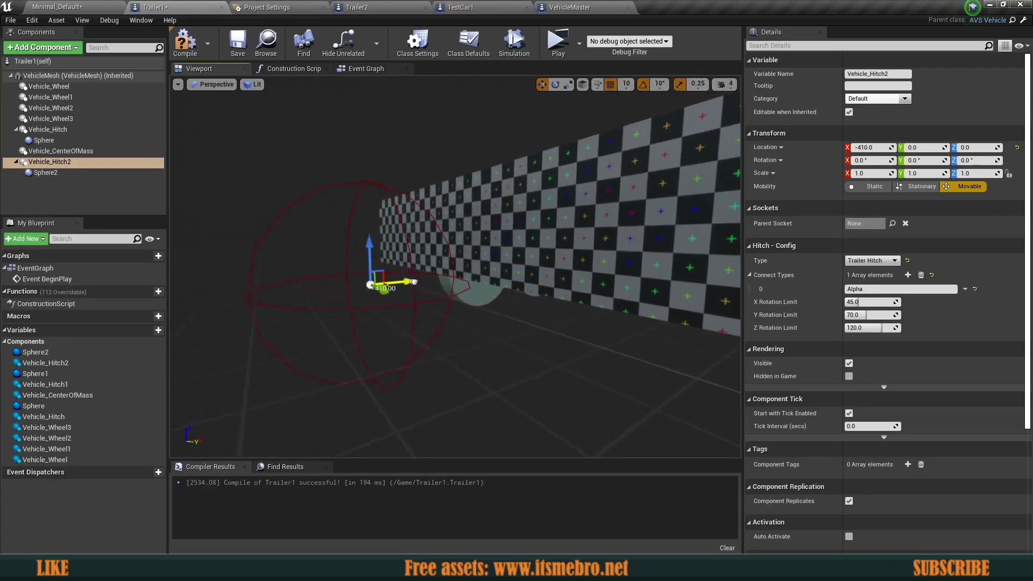
{"action": "right_click_drag", "start_coordinate": [504, 297], "coordinate": [477, 315]}
{"action": "left_click_drag", "start_coordinate": [506, 220], "coordinate": [530, 222]}
{"action": "right_click_drag", "start_coordinate": [530, 221], "coordinate": [635, 215]}
{"action": "right_click_drag", "start_coordinate": [504, 297], "coordinate": [504, 298]}
{"action": "left_click_drag", "start_coordinate": [540, 279], "coordinate": [556, 275]}
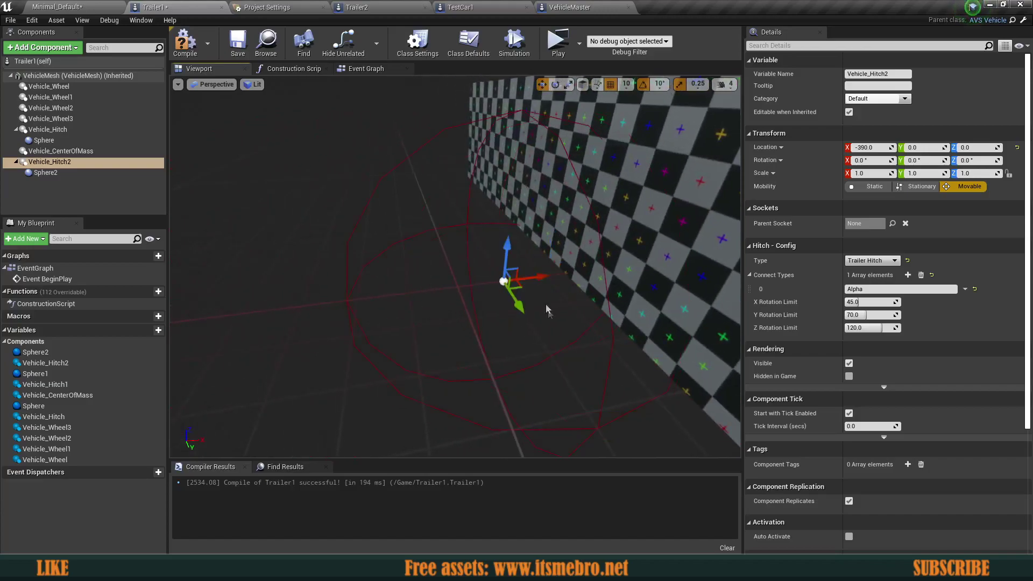
{"action": "right_click_drag", "start_coordinate": [546, 310], "coordinate": [497, 323]}
Set Sphere2's radius to 80 under Vehicle_Hitch2, and compile and save the Trailer1 blueprint
{"action": "left_click", "coordinate": [497, 323]}
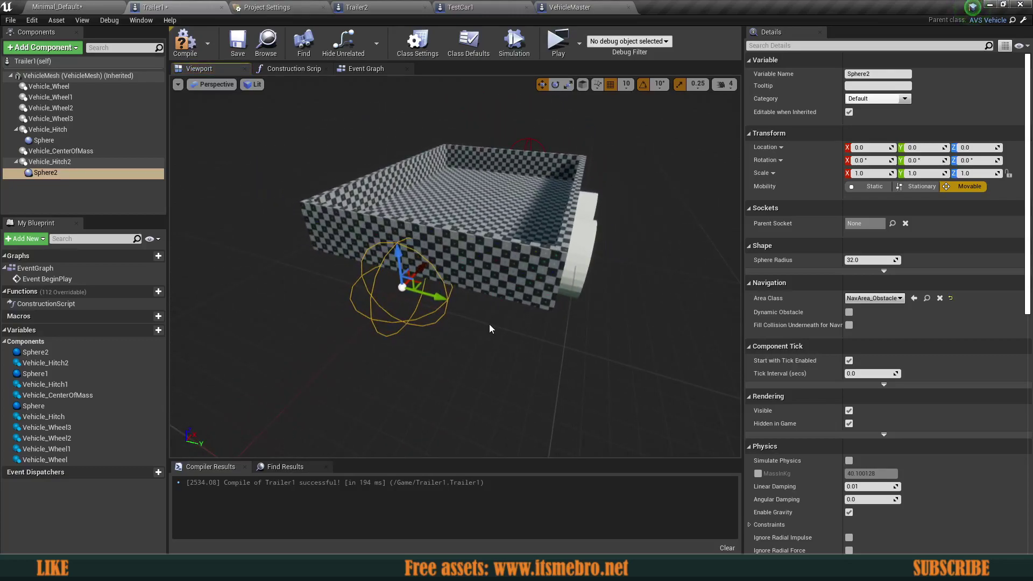
{"action": "left_click_drag", "start_coordinate": [869, 260], "coordinate": [909, 259]}
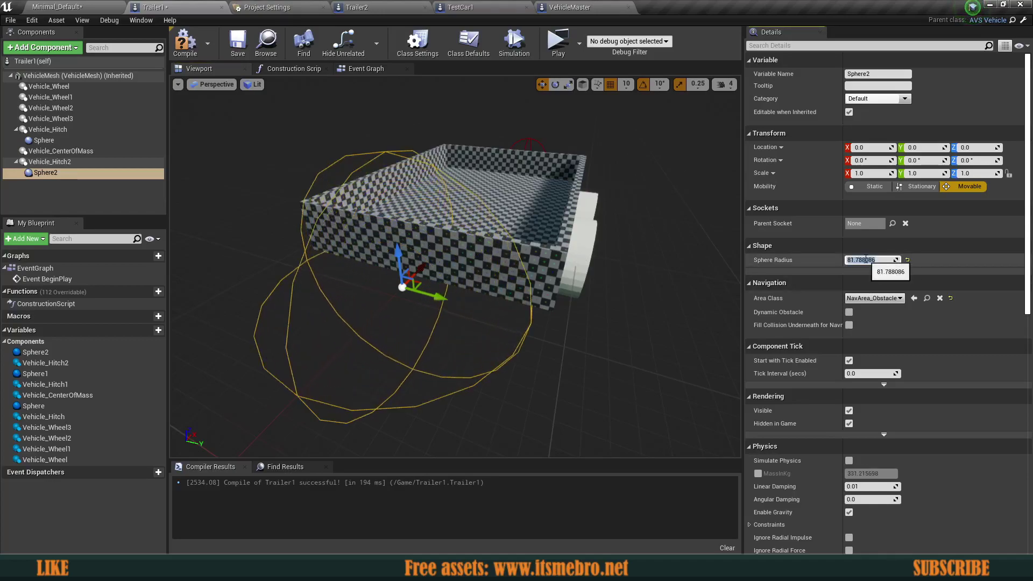
{"action": "key", "text": "Return"}
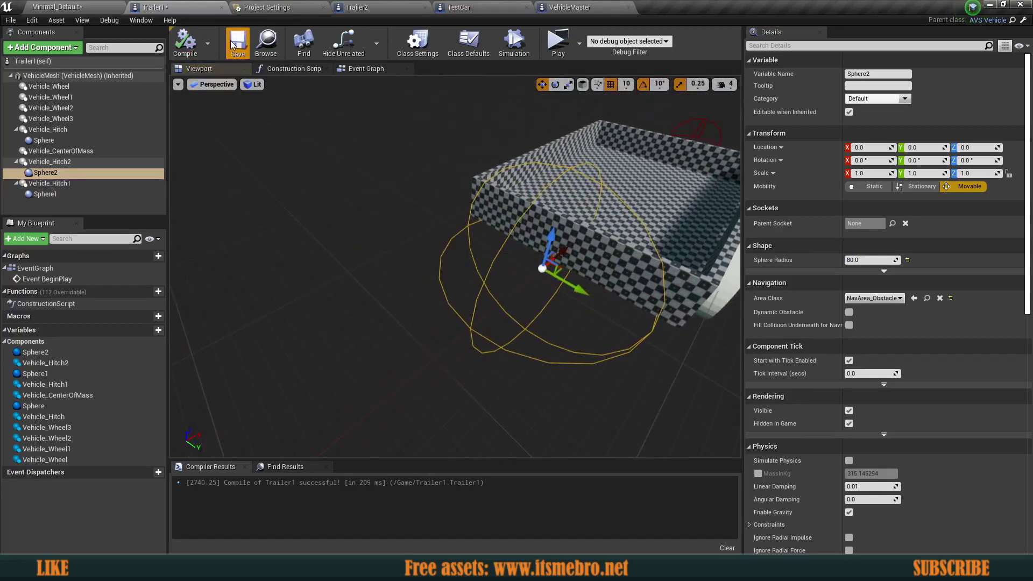
{"action": "left_click", "coordinate": [231, 41]}
Delete the leftover Vehicle_Hitch1 and its child Sphere1 from Trailer1 and compile the blueprint
{"action": "right_click_drag", "start_coordinate": [375, 208], "coordinate": [417, 199]}
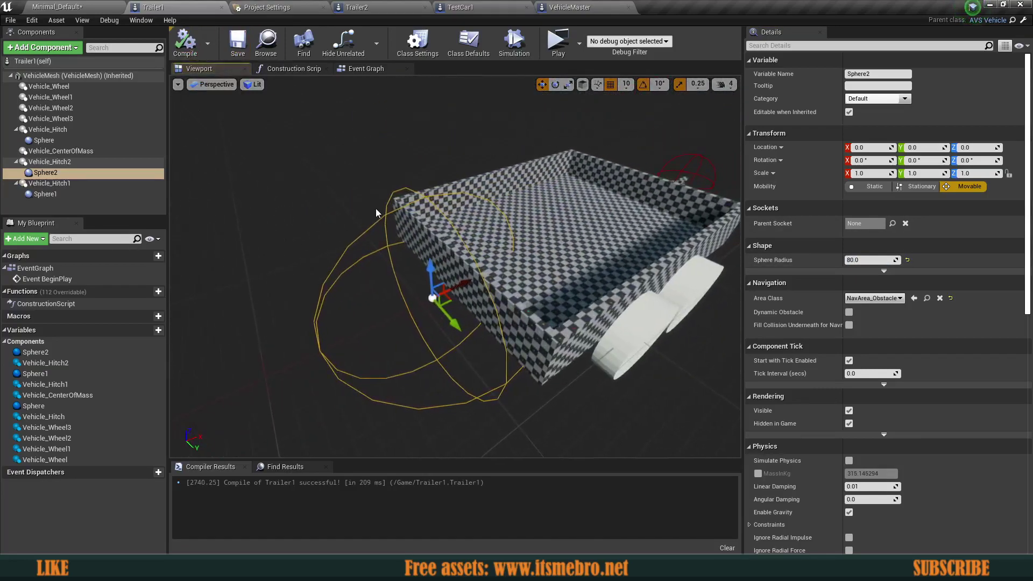
{"action": "left_click", "coordinate": [51, 184]}
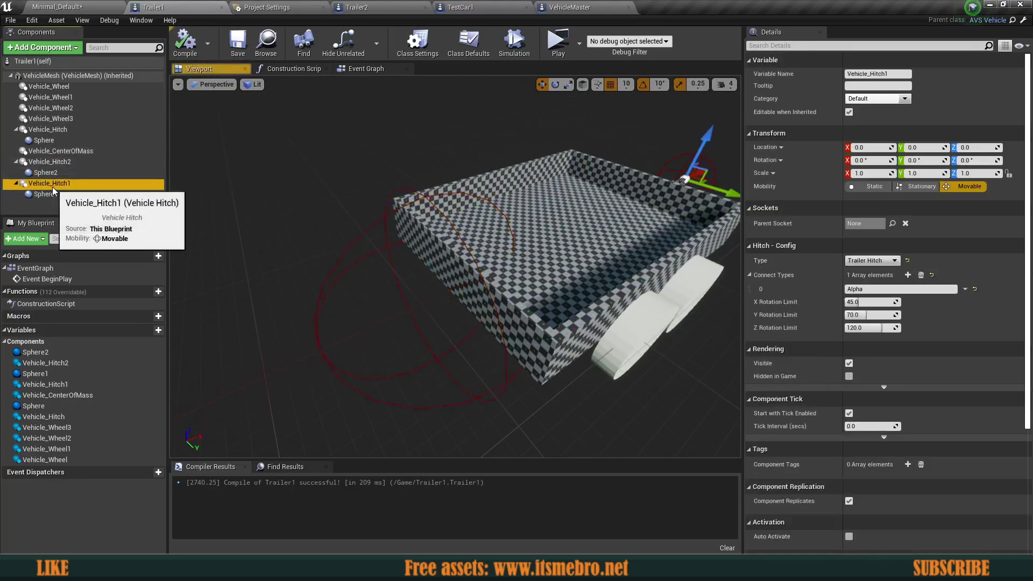
{"action": "key", "text": "Delete"}
{"action": "left_click", "coordinate": [52, 186]}
{"action": "key", "text": "Delete"}
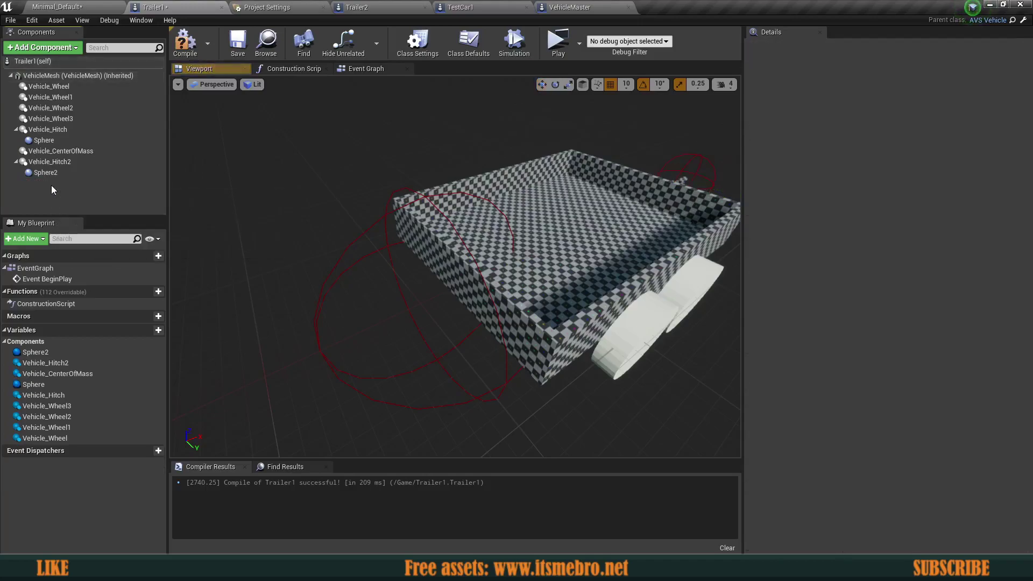
{"action": "left_click", "coordinate": [186, 44]}
{"action": "mouse_move", "coordinate": [215, 179]}
{"action": "right_mouse_down"}
{"action": "mouse_move", "coordinate": [288, 177]}
{"action": "mouse_move", "coordinate": [232, 175]}
{"action": "right_mouse_up"}
Set Vehicle_Hitch2's type to Tow Hitch with Beta as a second connect type, and compile and save Trailer1
{"action": "left_click", "coordinate": [68, 156]}
{"action": "left_click", "coordinate": [67, 158]}
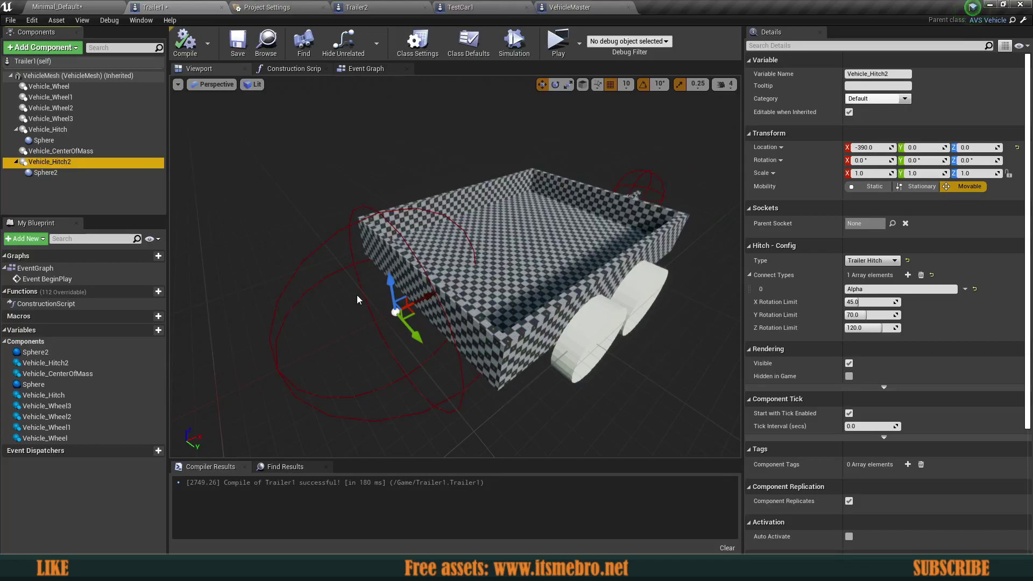
{"action": "left_click", "coordinate": [42, 191]}
{"action": "left_click", "coordinate": [50, 162]}
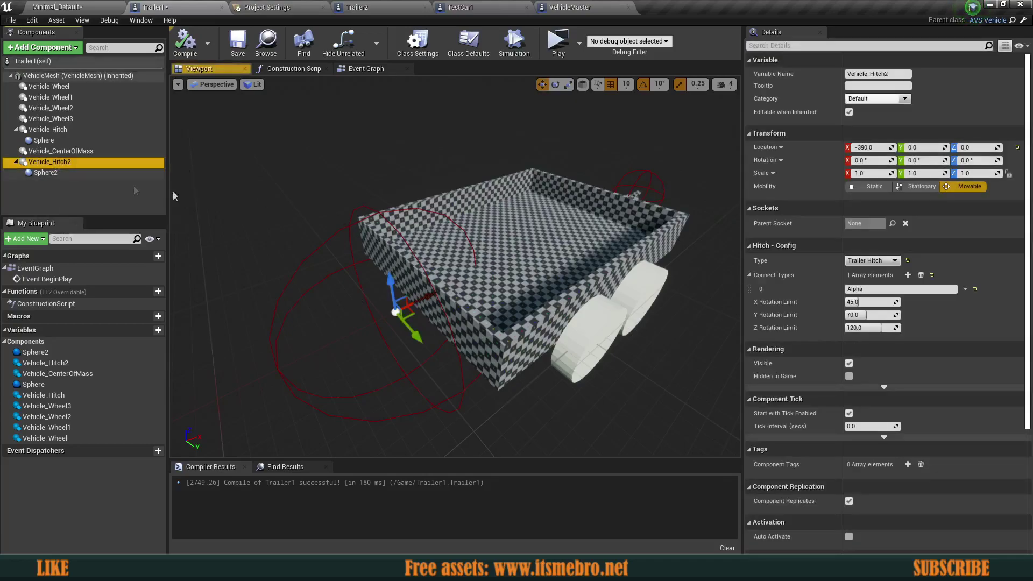
{"action": "right_click_drag", "start_coordinate": [205, 203], "coordinate": [258, 204]}
{"action": "right_click_drag", "start_coordinate": [468, 223], "coordinate": [498, 220]}
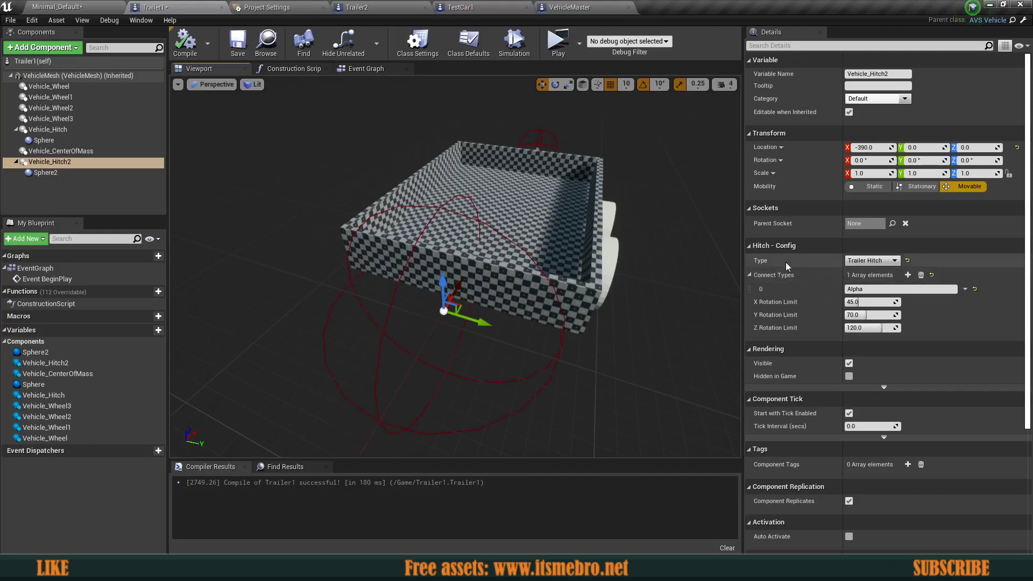
{"action": "right_click_drag", "start_coordinate": [338, 286], "coordinate": [485, 271]}
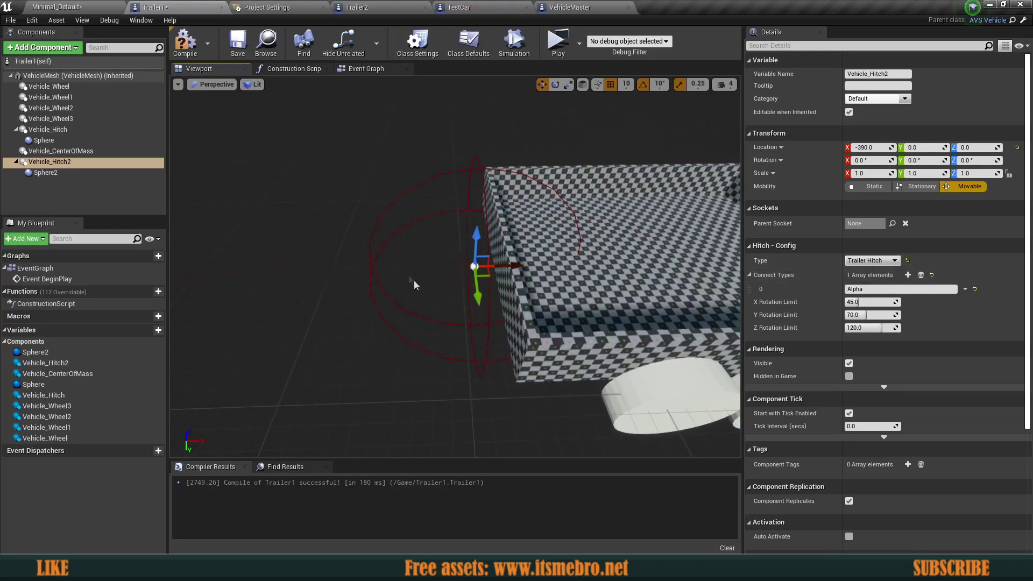
{"action": "left_click", "coordinate": [869, 261]}
{"action": "left_click", "coordinate": [855, 269]}
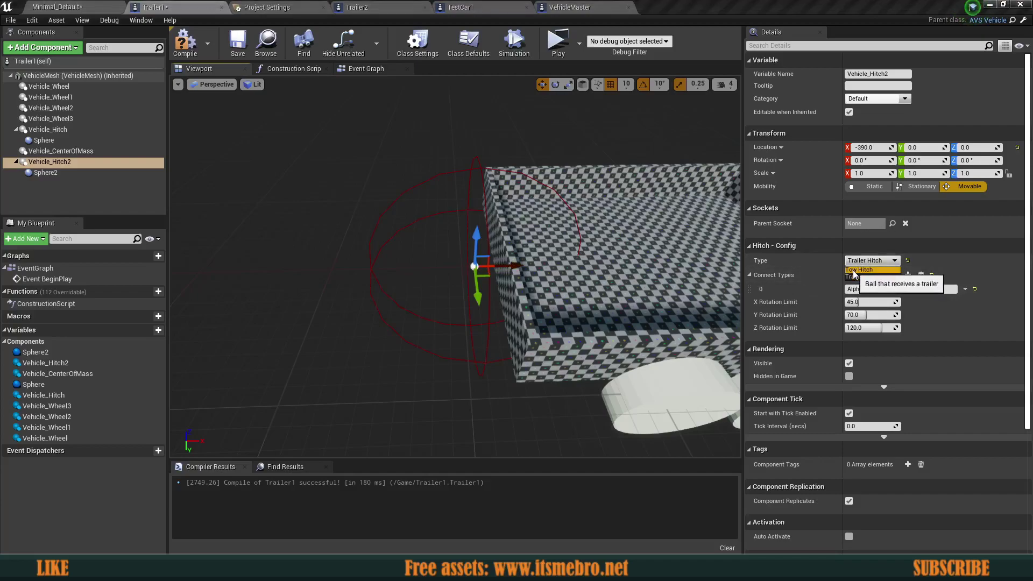
{"action": "left_click", "coordinate": [908, 276]}
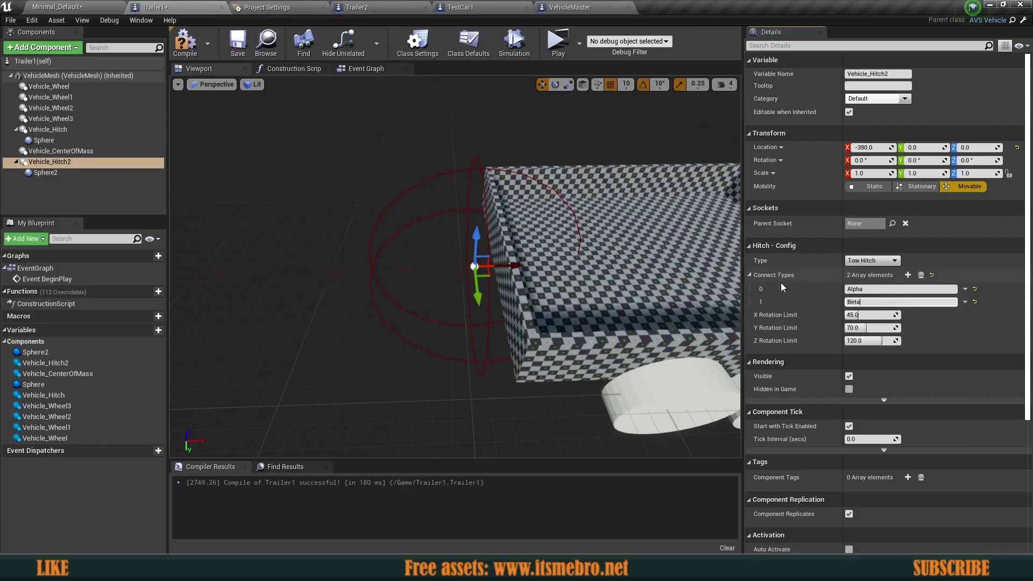
{"action": "left_click", "coordinate": [236, 51]}
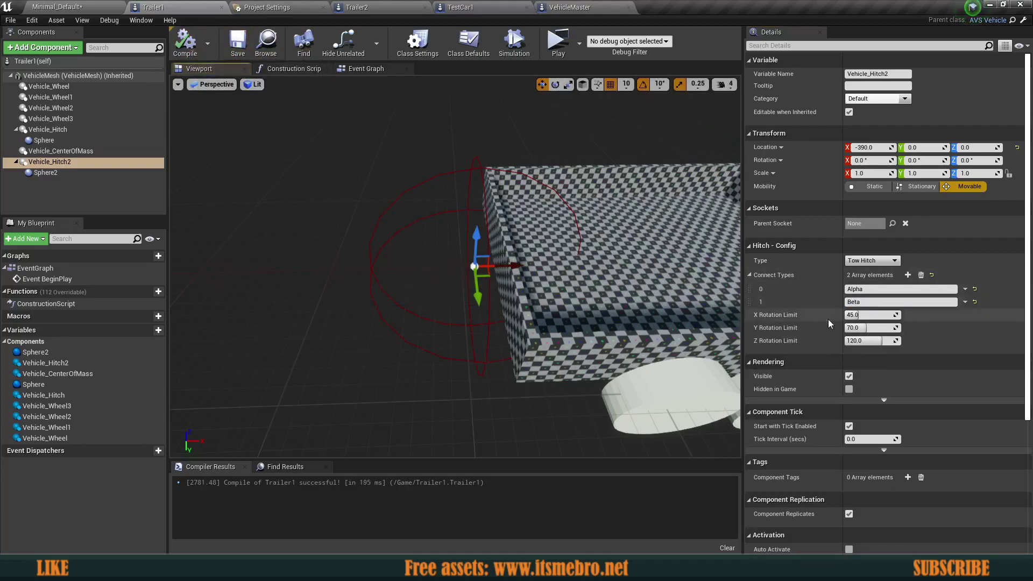
Add an On Component Begin Overlap event for Sphere2 to Trailer1's event graph
{"action": "left_click", "coordinate": [45, 173]}
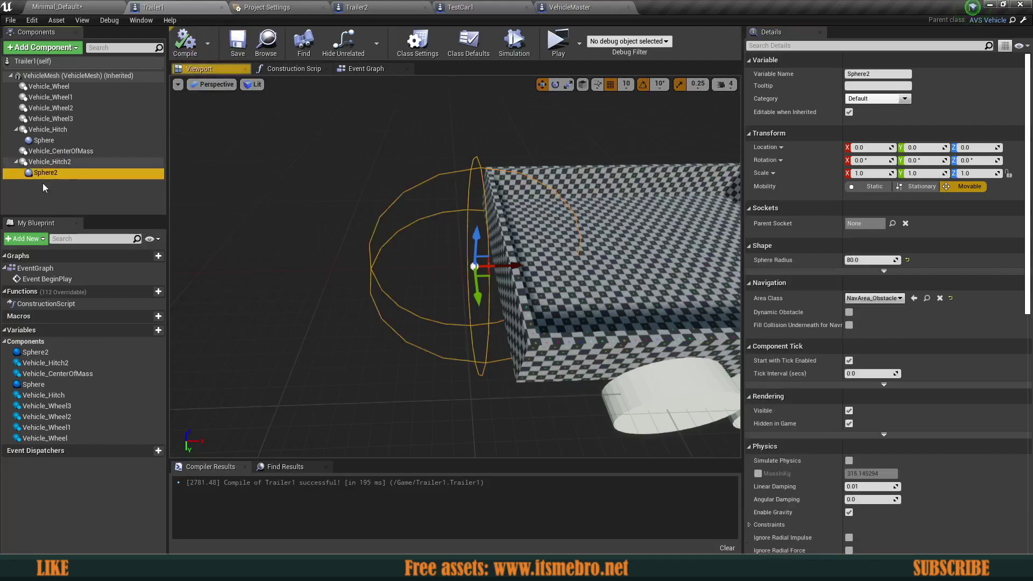
{"action": "scroll", "coordinate": [853, 274], "scroll_direction": "down", "scroll_amount": 10}
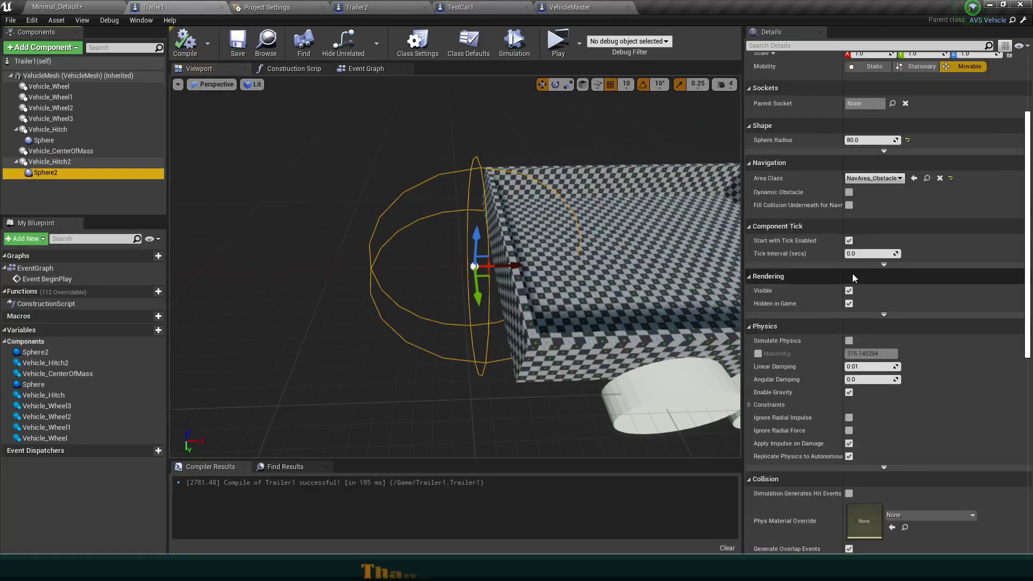
{"action": "scroll", "coordinate": [813, 314], "scroll_direction": "down", "scroll_amount": 3}
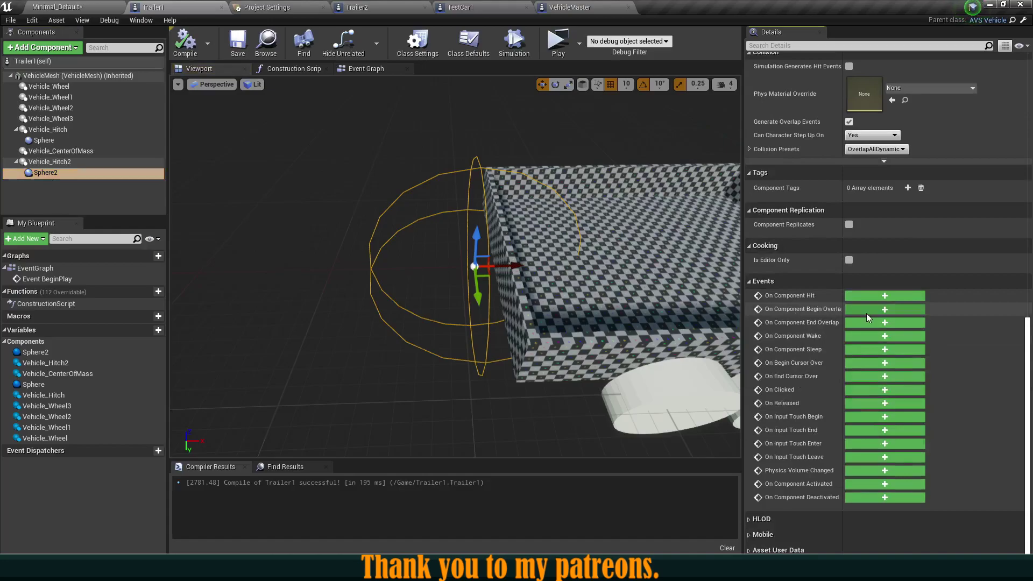
{"action": "left_click", "coordinate": [867, 314]}
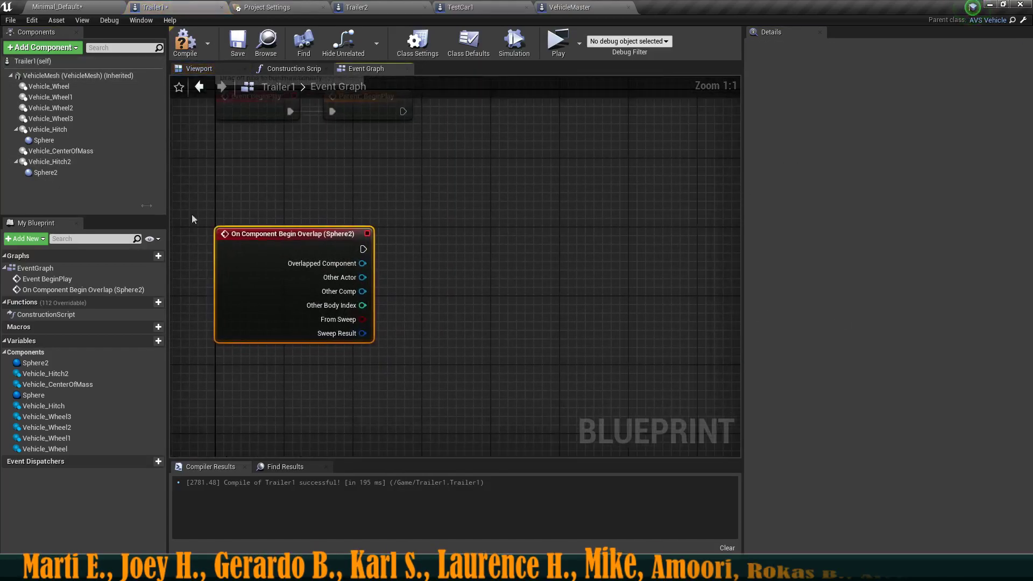
Add a Get Is Hitched node for Vehicle_Hitch2 and a Branch that uses its result as the condition
{"action": "left_click_drag", "start_coordinate": [48, 162], "coordinate": [389, 353]}
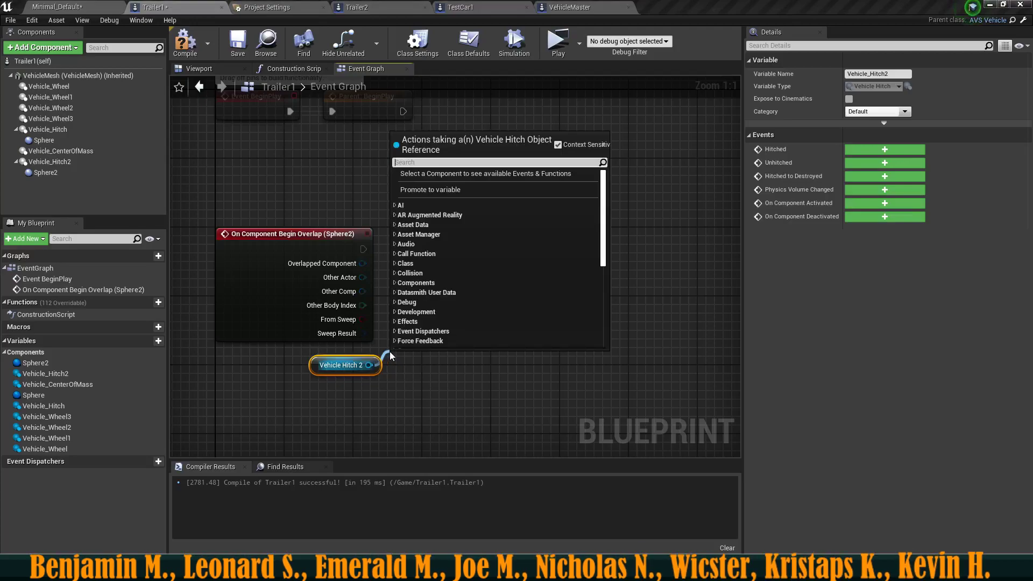
{"action": "type", "text": "get is"}
{"action": "left_click", "coordinate": [447, 275]}
{"action": "left_click_drag", "start_coordinate": [476, 360], "coordinate": [364, 253]}
{"action": "type", "text": "if"}
{"action": "key", "text": "Return"}
Arrange the Branch, Get Is Hitched and Vehicle Hitch 2 nodes neatly beside the overlap event
{"action": "left_click_drag", "start_coordinate": [545, 318], "coordinate": [657, 241]}
{"action": "left_click_drag", "start_coordinate": [461, 393], "coordinate": [323, 349]}
{"action": "left_click_drag", "start_coordinate": [449, 347], "coordinate": [528, 269]}
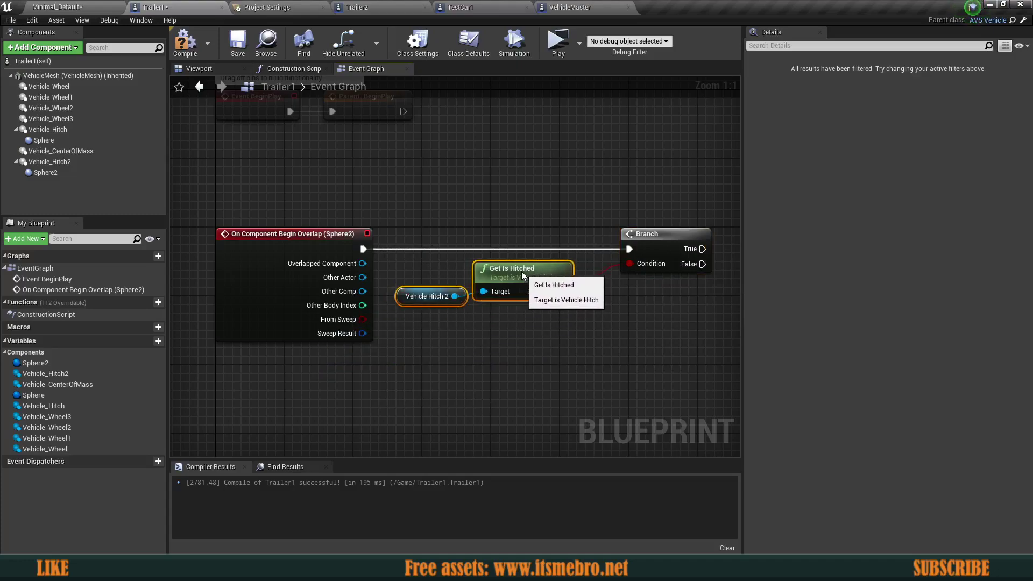
{"action": "left_click", "coordinate": [512, 237]}
{"action": "left_click_drag", "start_coordinate": [396, 289], "coordinate": [394, 280]}
{"action": "left_click", "coordinate": [530, 335]}
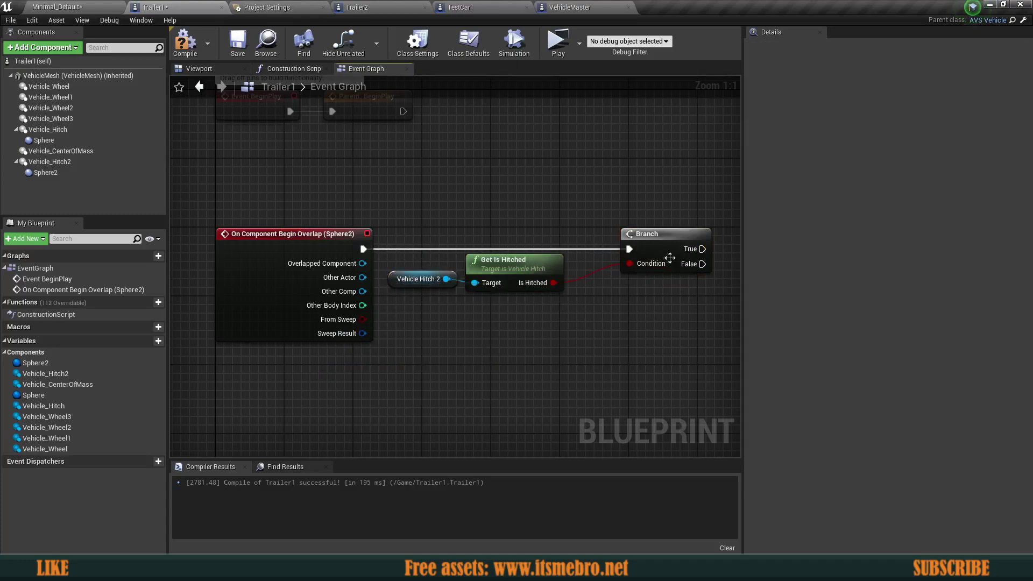
{"action": "left_click_drag", "start_coordinate": [661, 252], "coordinate": [630, 264]}
Add a Hitch to Overlapped node targeting Vehicle_Hitch2, run it from the Branch's False output, and tidy the nodes
{"action": "right_click_drag", "start_coordinate": [703, 265], "coordinate": [494, 273]}
{"action": "left_click_drag", "start_coordinate": [48, 166], "coordinate": [542, 296]}
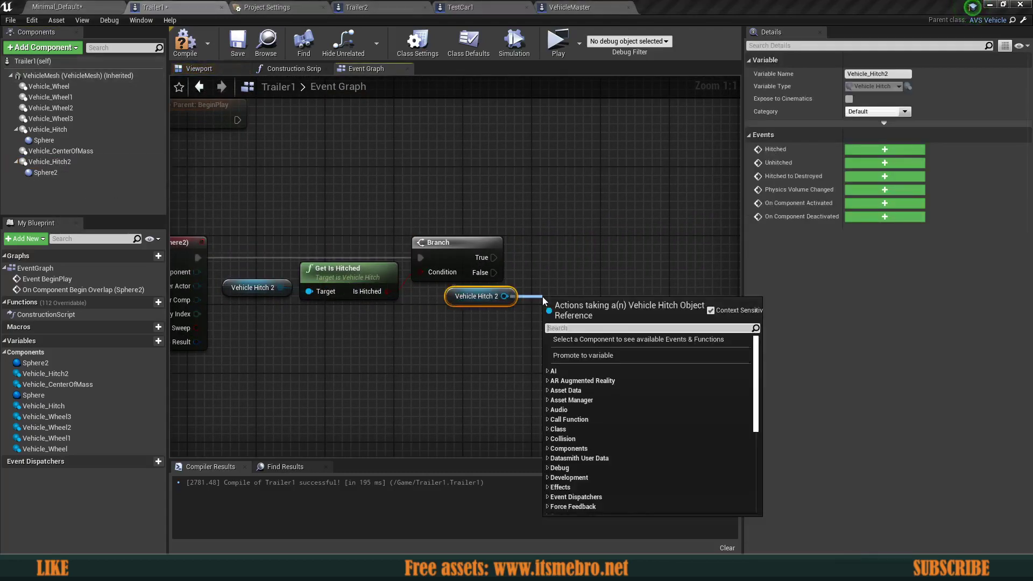
{"action": "type", "text": "hitch"}
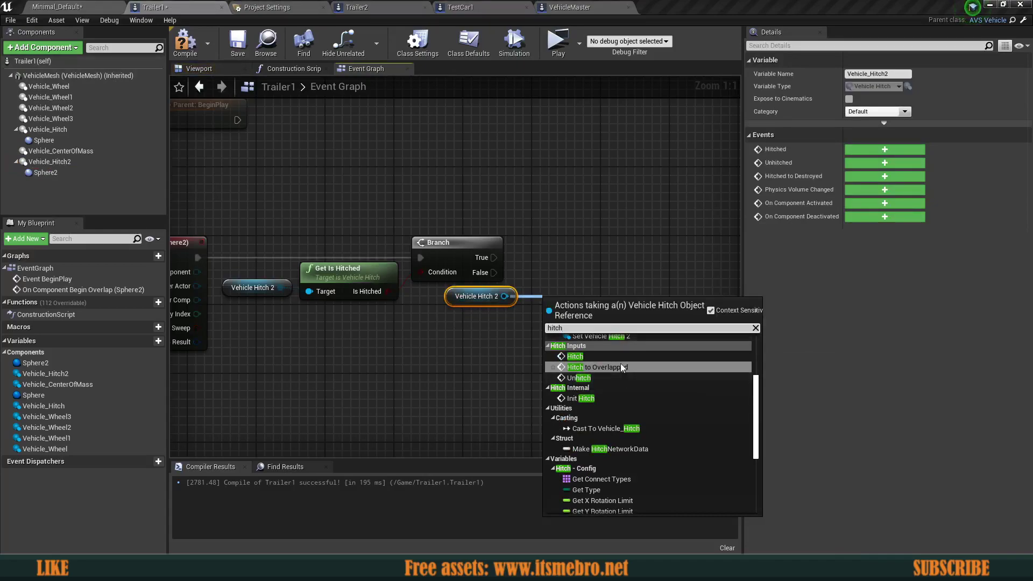
{"action": "key", "text": "Return"}
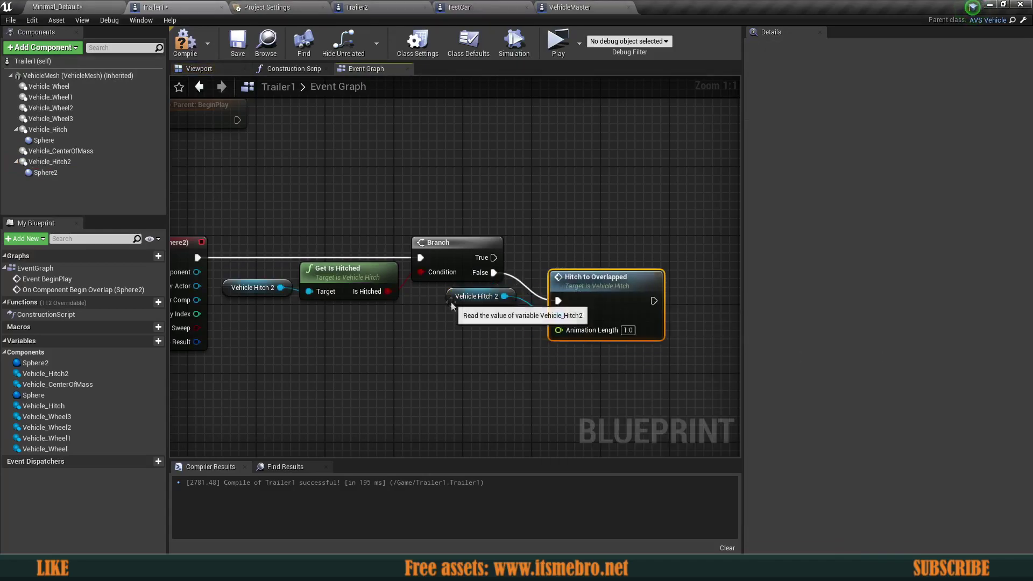
{"action": "left_click_drag", "start_coordinate": [452, 306], "coordinate": [430, 321]}
{"action": "left_click_drag", "start_coordinate": [600, 295], "coordinate": [565, 296]}
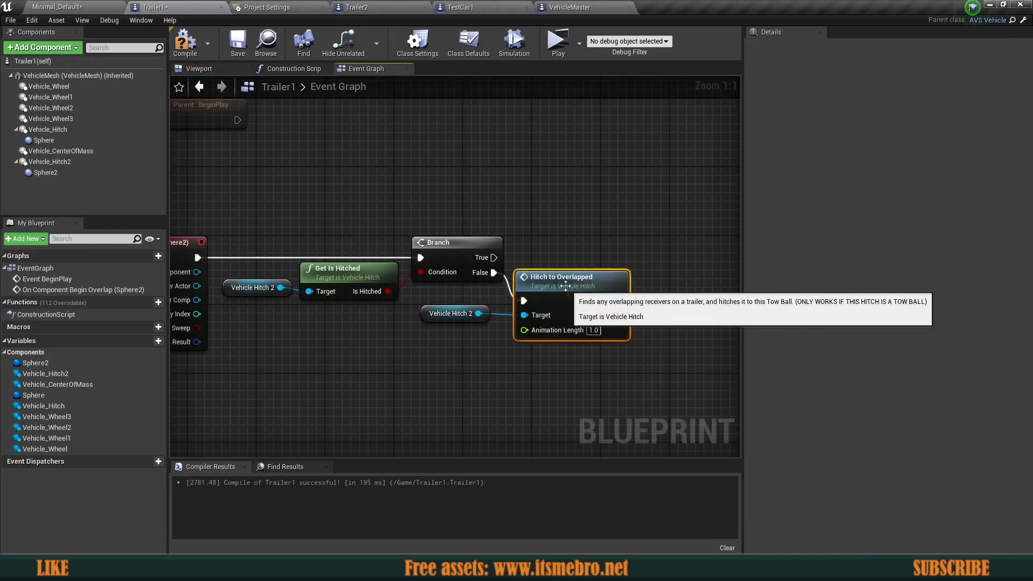
{"action": "left_click", "coordinate": [557, 224]}
{"action": "scroll", "coordinate": [557, 224], "scroll_direction": "down", "scroll_amount": 1}
{"action": "right_click_drag", "start_coordinate": [557, 224], "coordinate": [595, 262]}
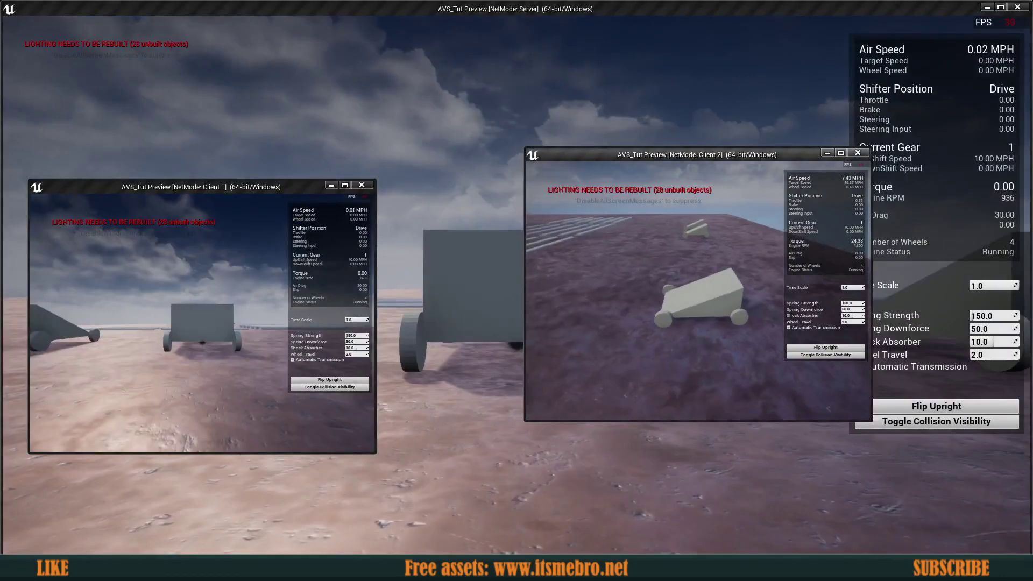
Drive Client 2's car up to the row of trailers to test hitching onto the chain
{"action": "key", "text": "d"}
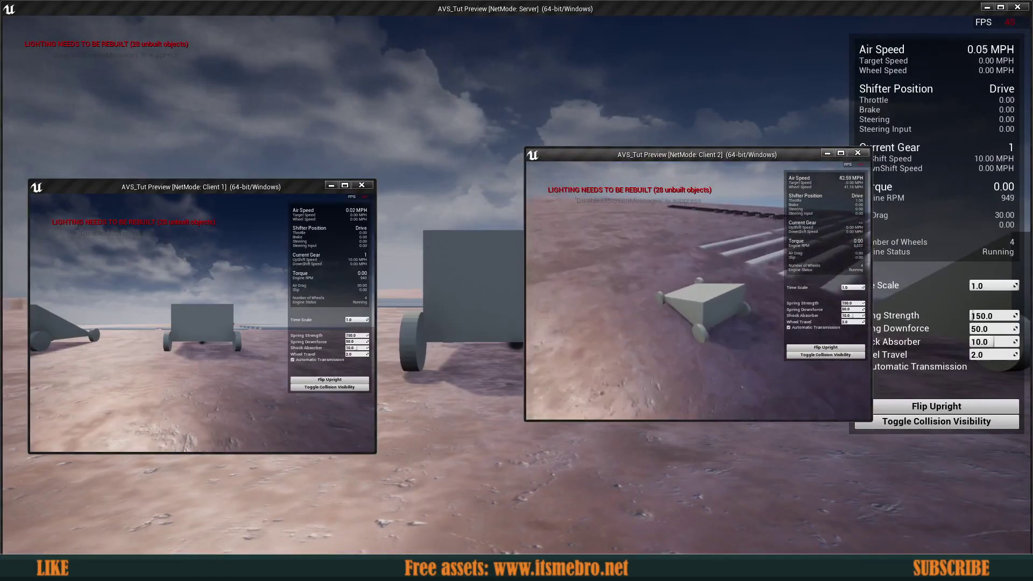
{"action": "key", "text": "w"}
{"action": "key", "text": "a"}
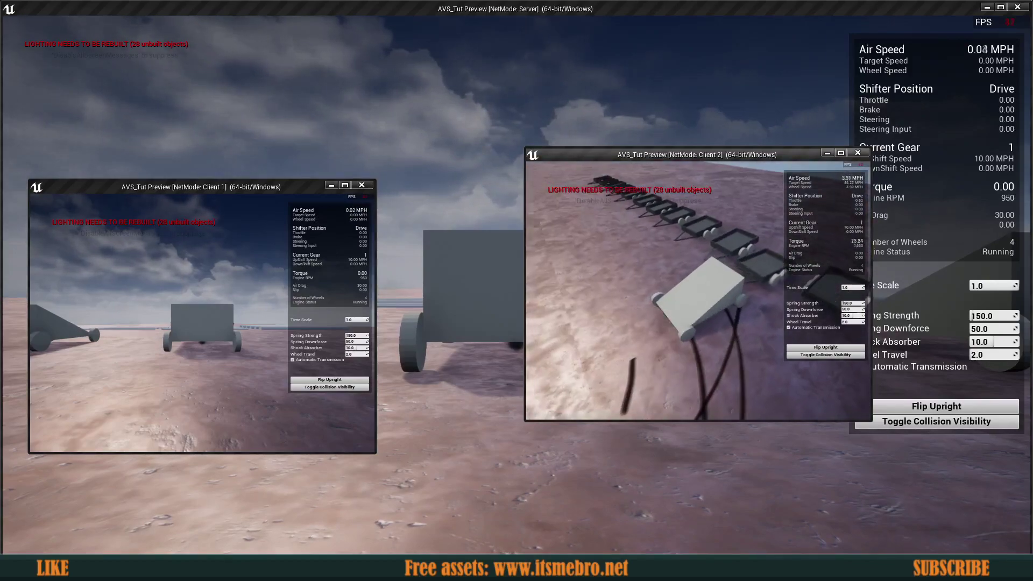
{"action": "key", "text": "w"}
{"action": "key", "text": "d"}
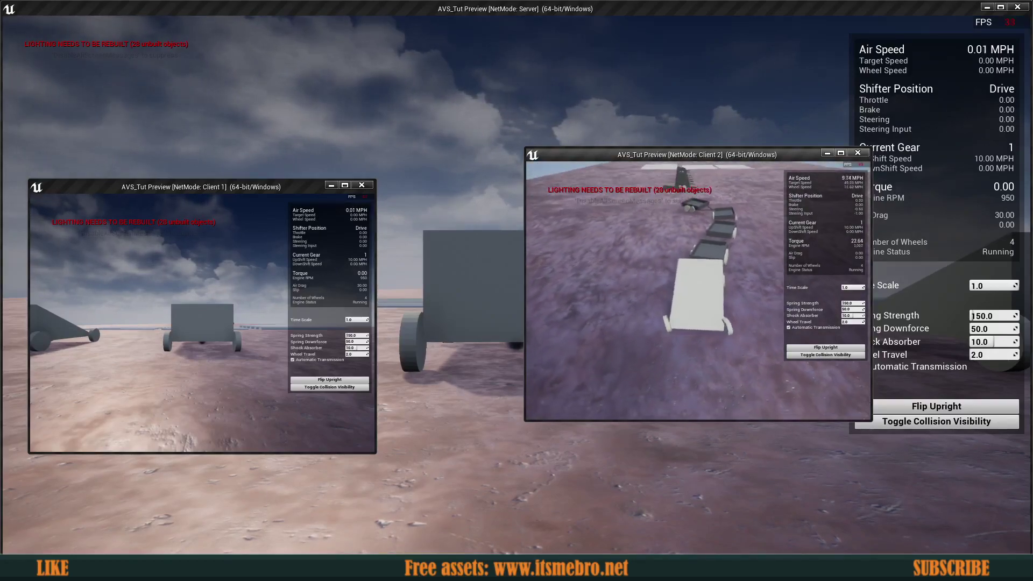
Tow the hitched trailer chain across the terrain with Client 2's car, turning, braking and accelerating to test it
{"action": "key", "text": "w"}
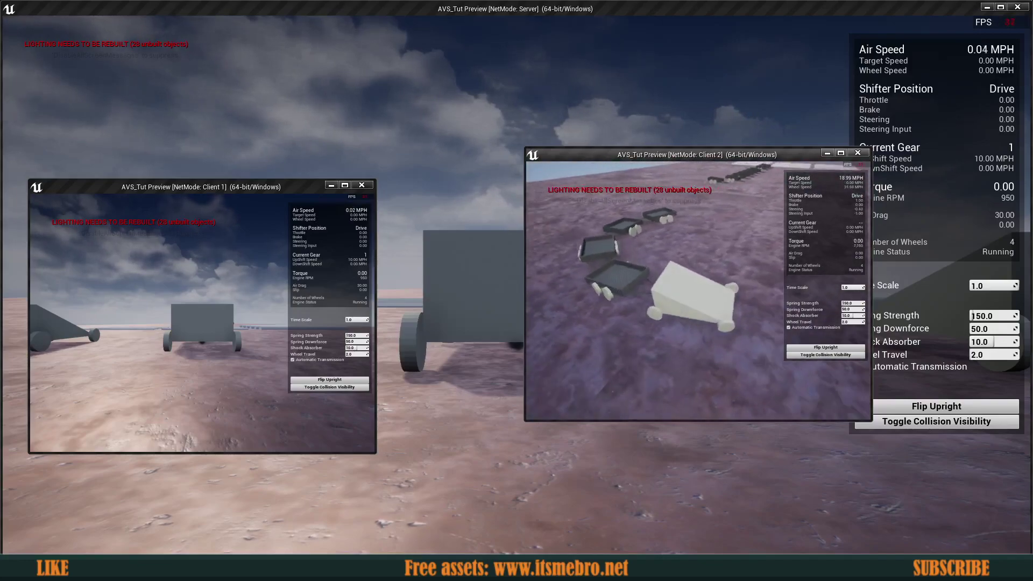
{"action": "key", "text": "a"}
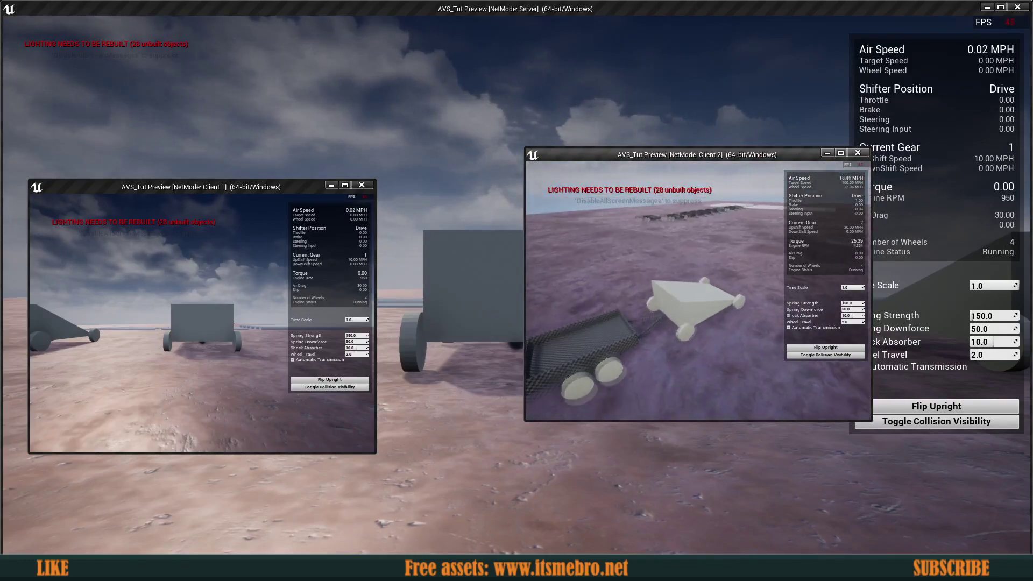
{"action": "key", "text": "w"}
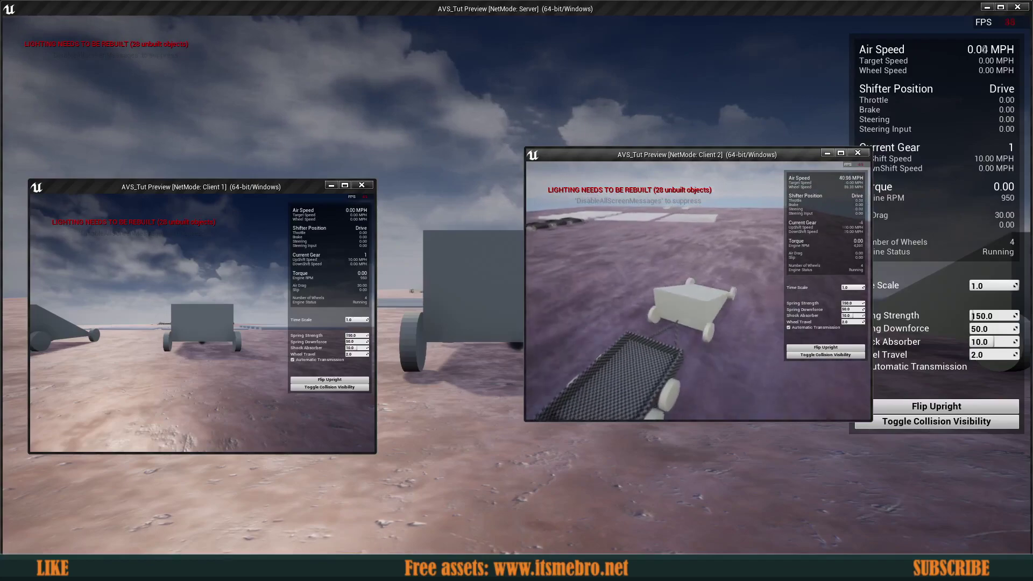
{"action": "key", "text": "s"}
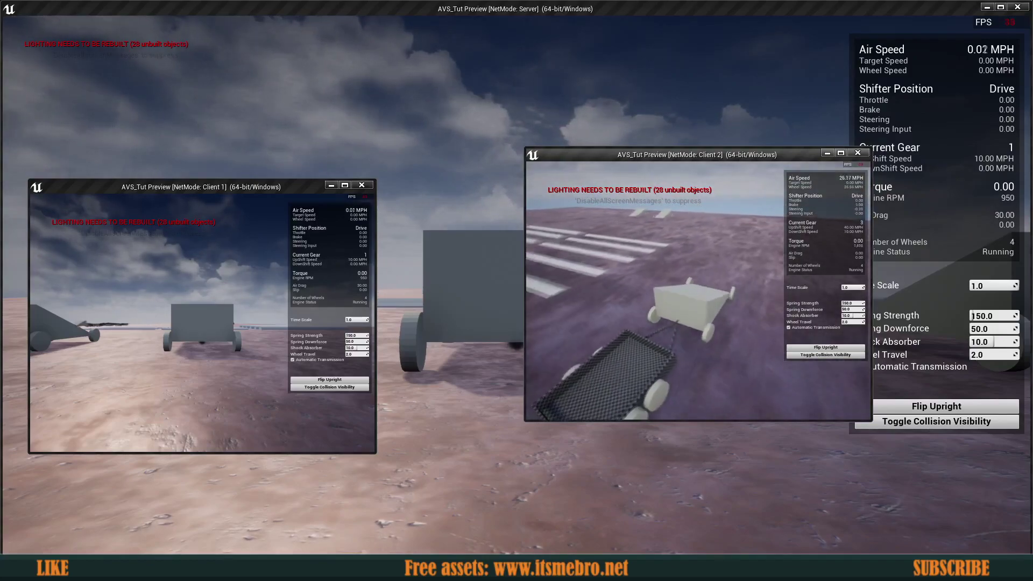
{"action": "key", "text": "w"}
{"action": "key", "text": "w"}
{"action": "key", "text": "a"}
{"action": "key", "text": "a"}
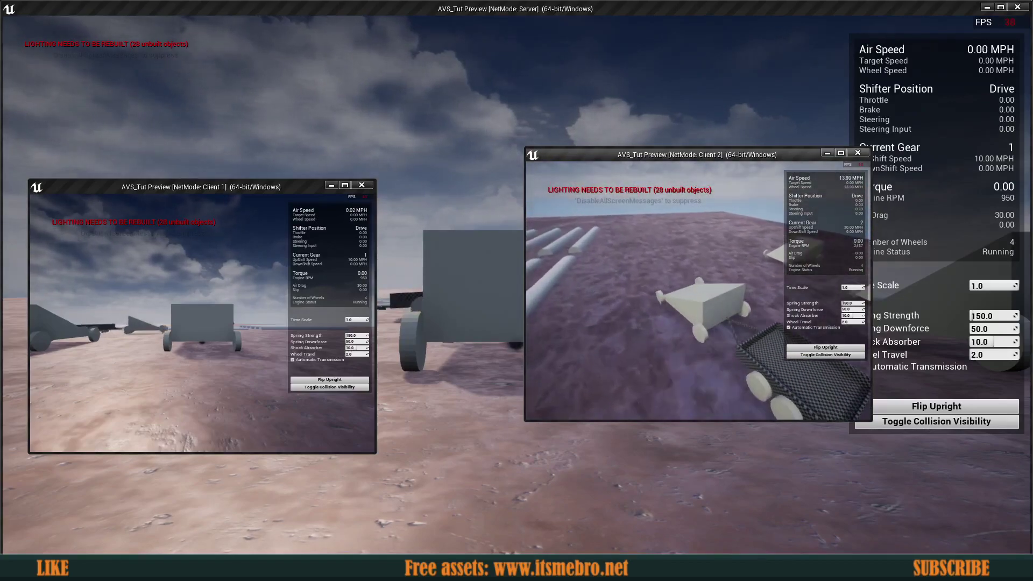
Switch control to Client 1's car and drive it forward in a turn to view Client 2's trailer chain
{"action": "key", "text": "shift+F1"}
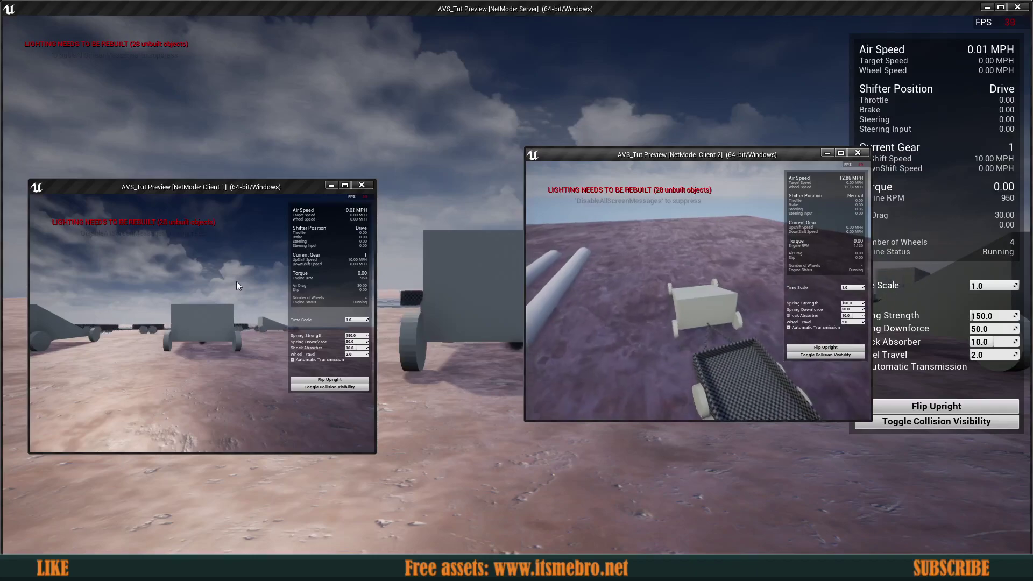
{"action": "left_click", "coordinate": [237, 286]}
{"action": "key", "text": "w"}
{"action": "key", "text": "d"}
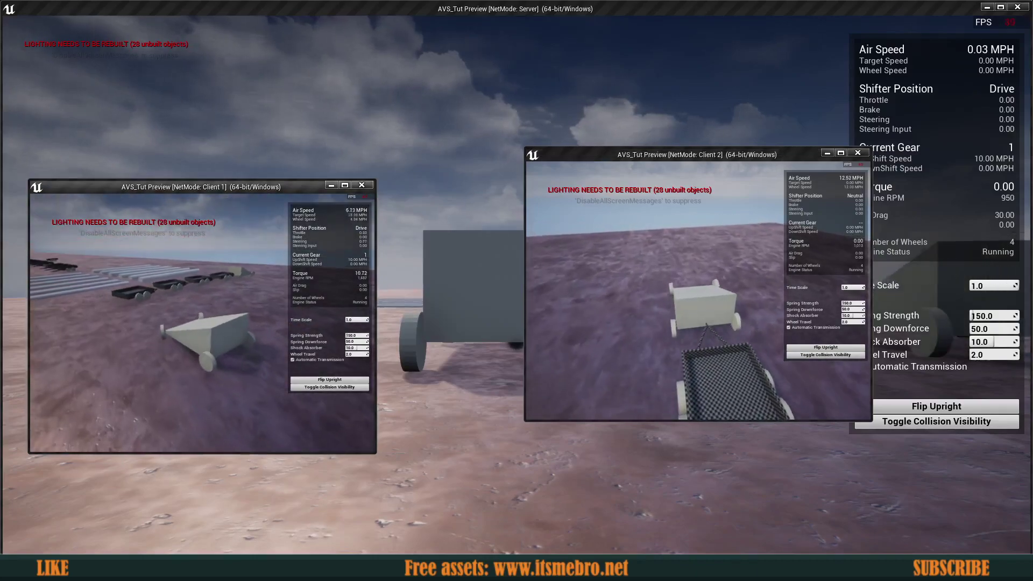
Steer Client 2's car briefly, and drive Client 1's car toward the striped bumps while turning both ways
{"action": "left_click", "coordinate": [657, 326]}
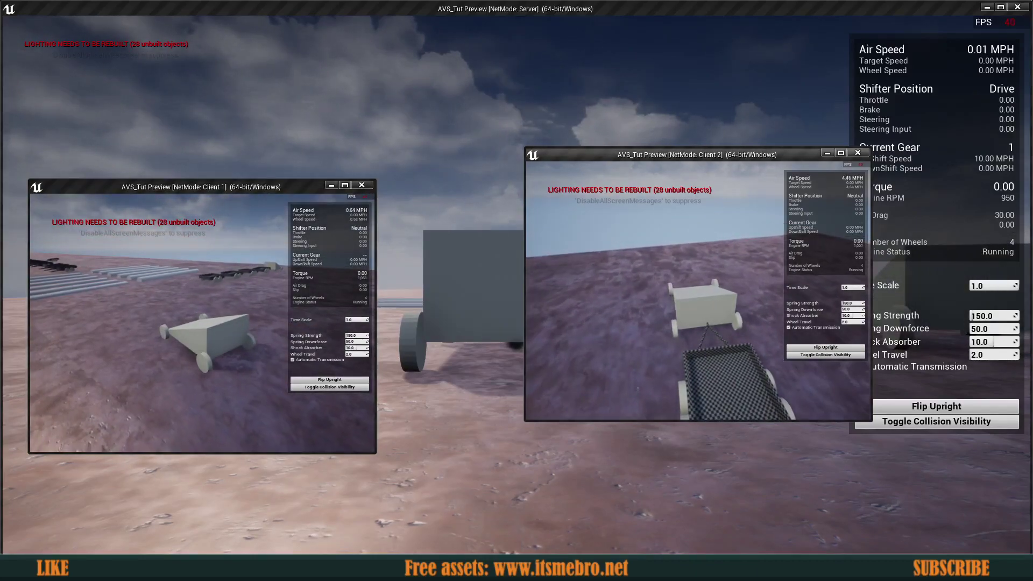
{"action": "key", "text": "a"}
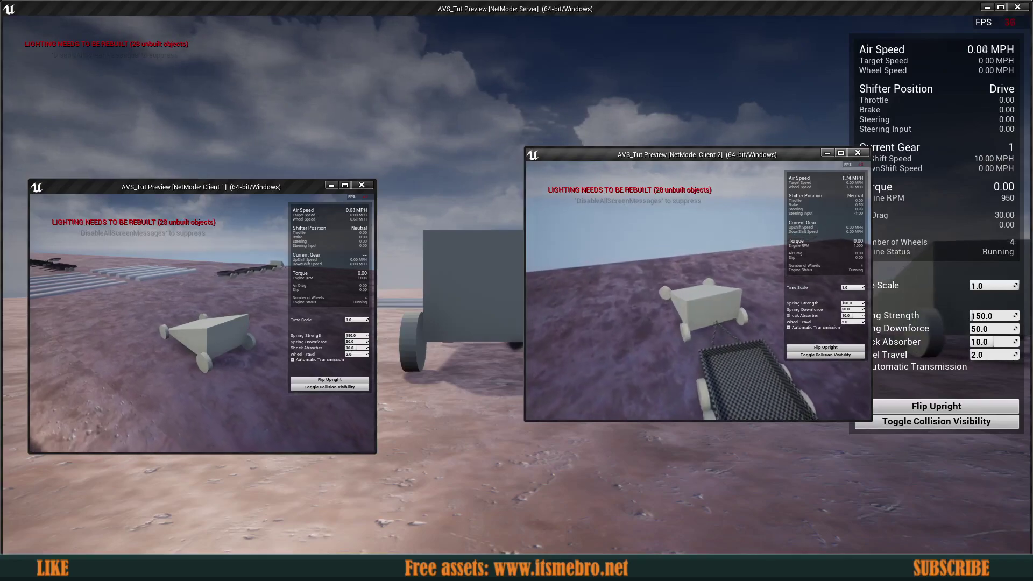
{"action": "left_click", "coordinate": [255, 306]}
{"action": "key", "text": "w"}
{"action": "key", "text": "d"}
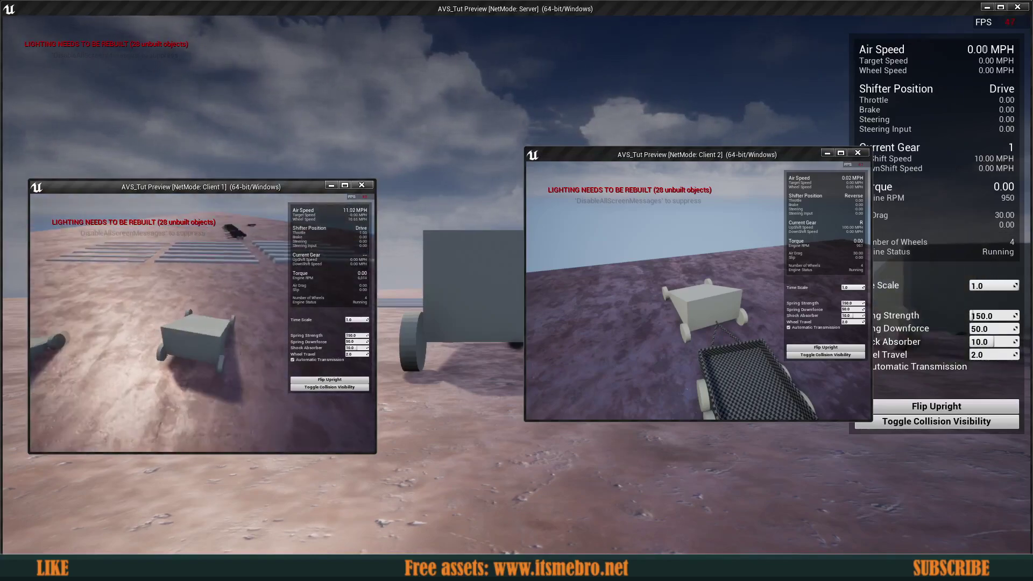
{"action": "key", "text": "a"}
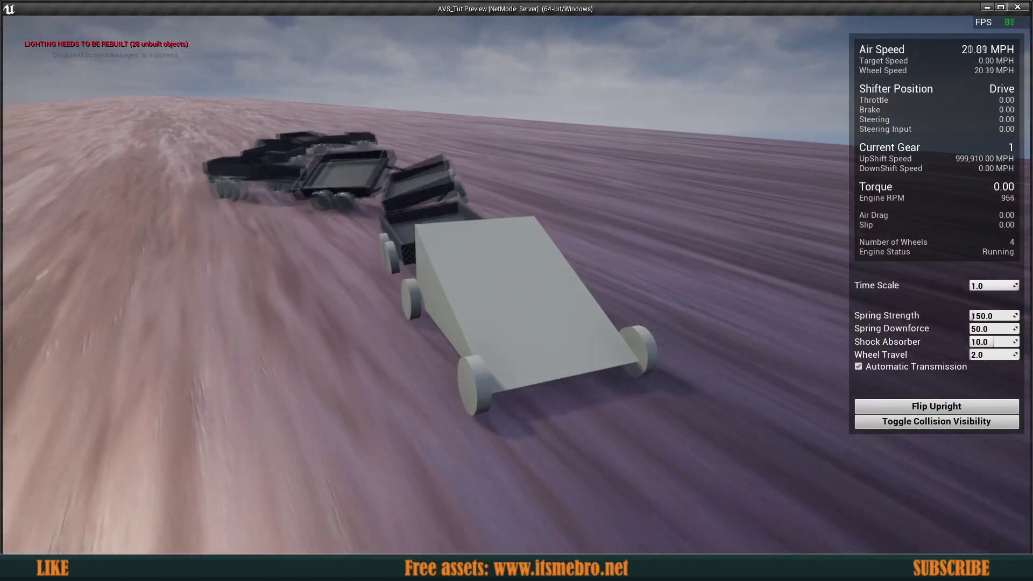
Tow the long trailer chain with the server's car in gradual turns to test how the trailers follow
{"action": "key", "text": "w"}
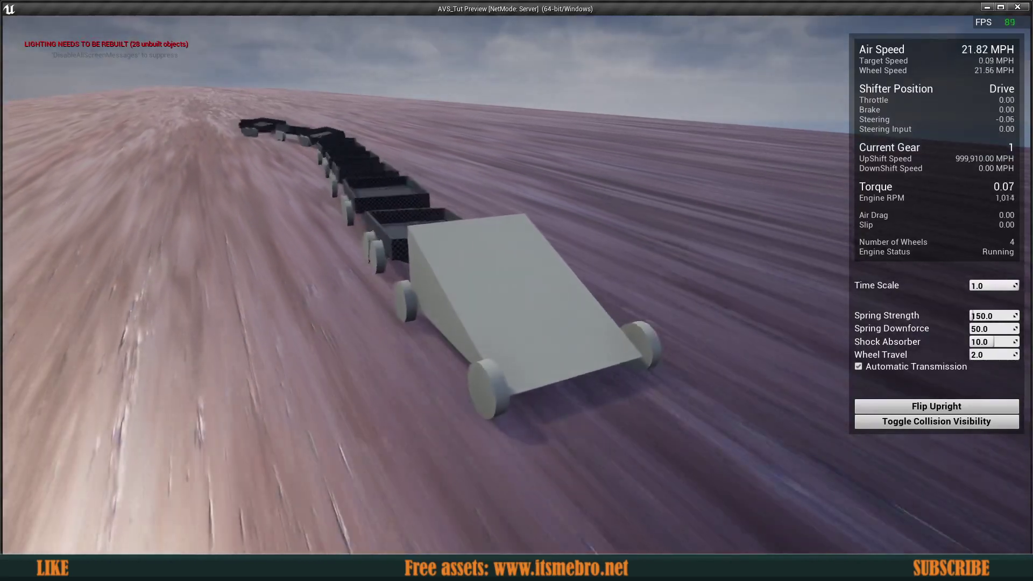
{"action": "key", "text": "w"}
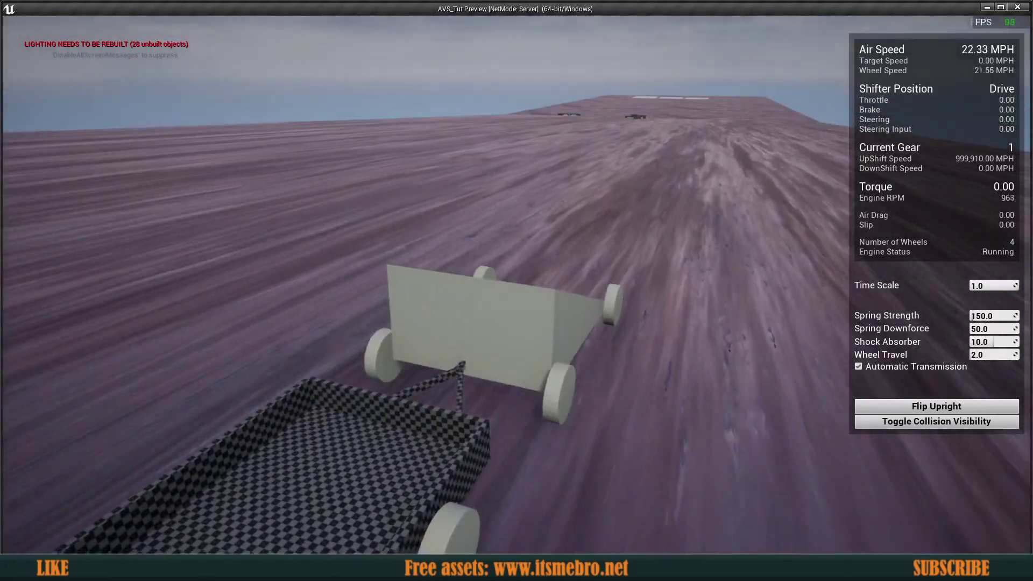
{"action": "key", "text": "w"}
{"action": "key", "text": "a"}
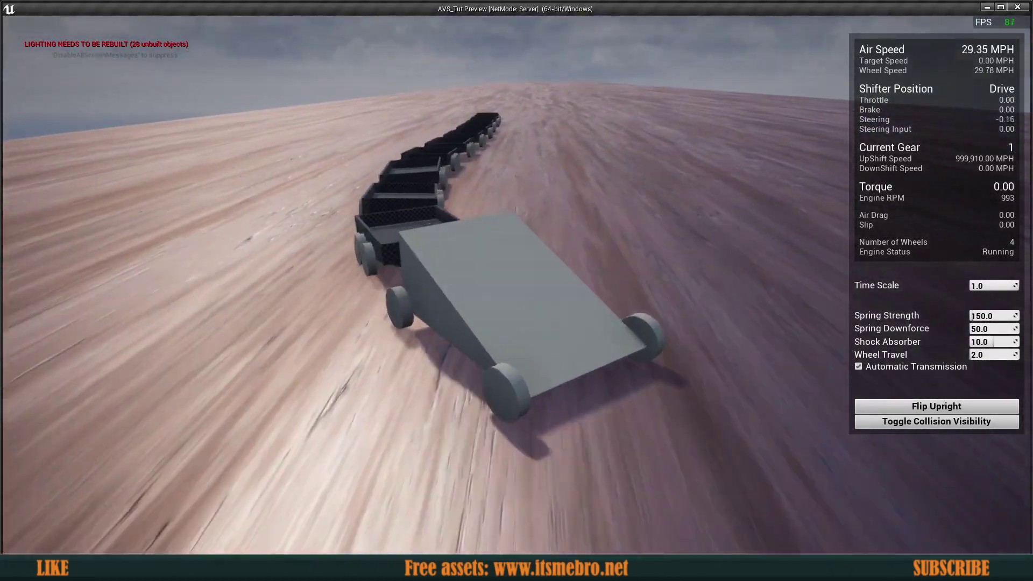
{"action": "key", "text": "w"}
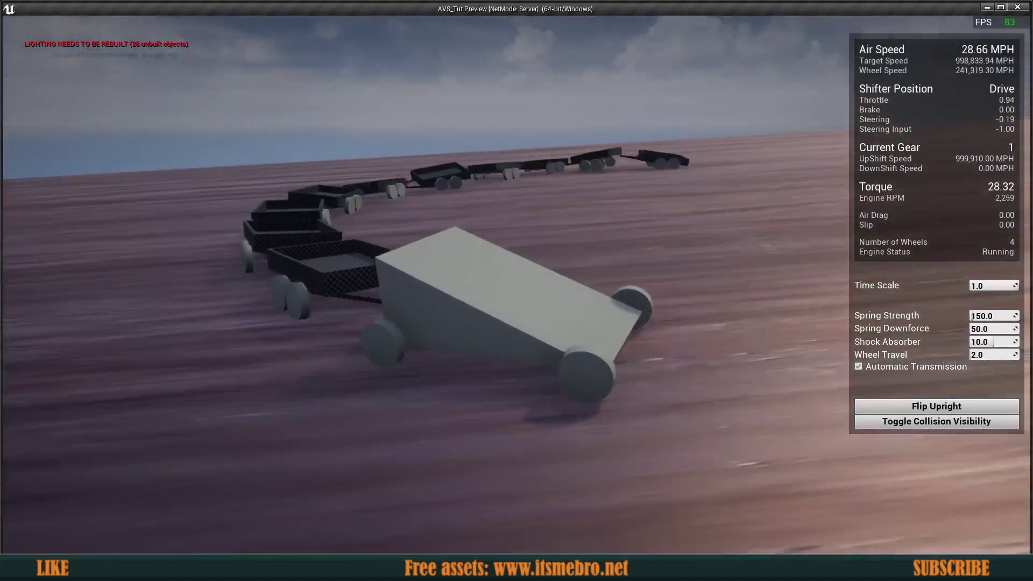
{"action": "key", "text": "a"}
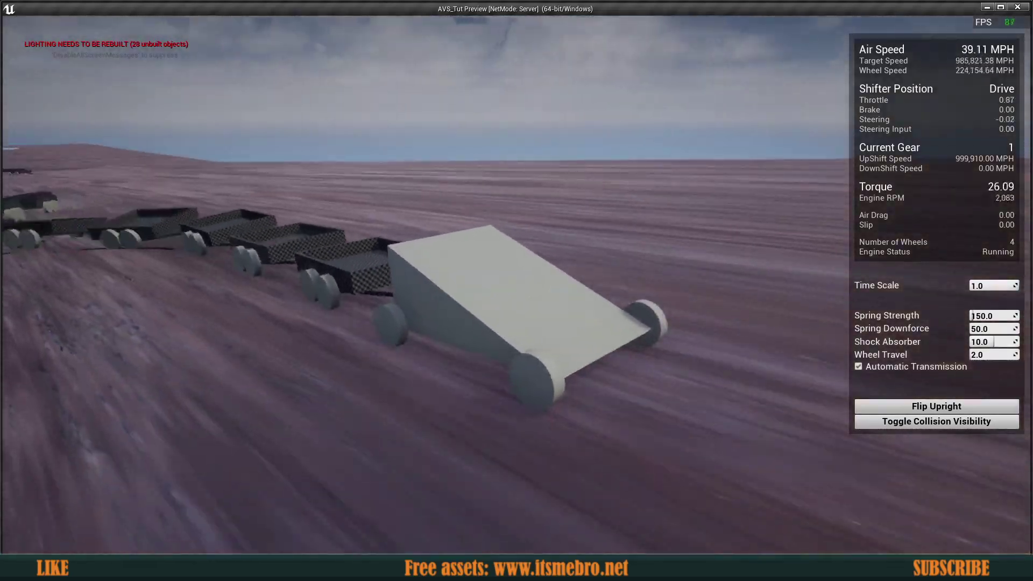
Swerve the server's car sharply both ways under throttle to stress-test the hitched trailer chain
{"action": "key", "text": "d"}
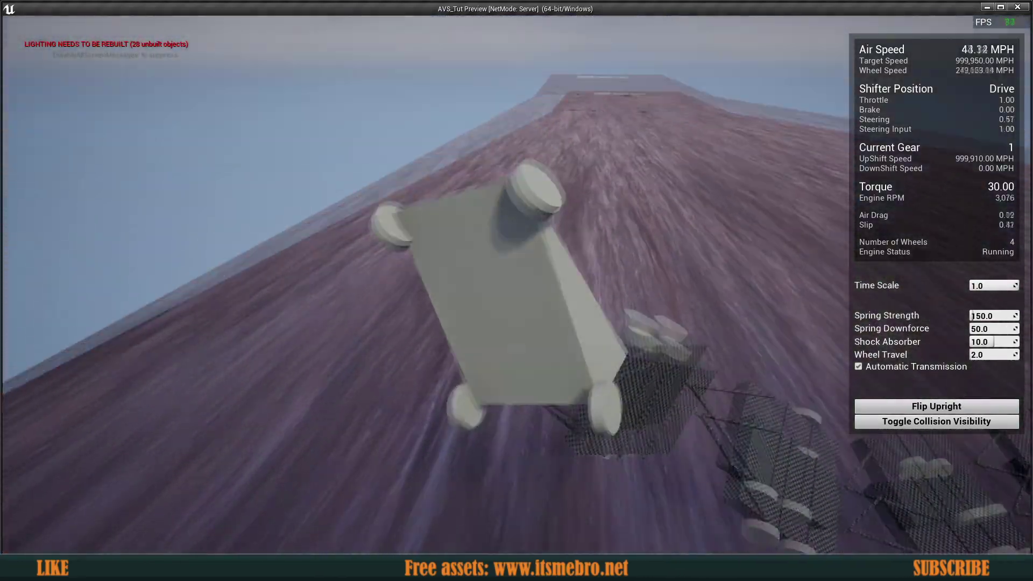
{"action": "key", "text": "a"}
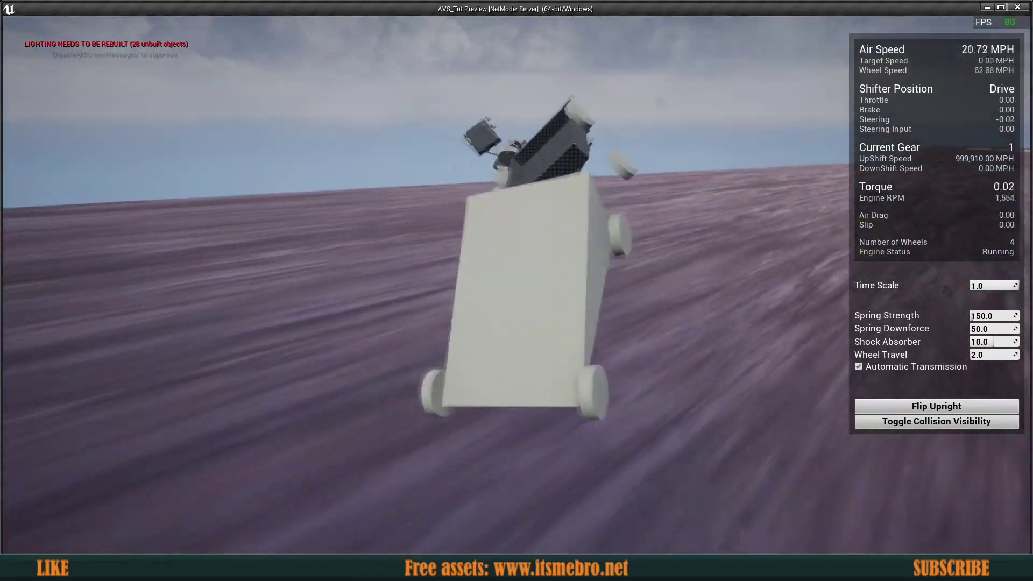
{"action": "key", "text": "w"}
{"action": "key", "text": "a"}
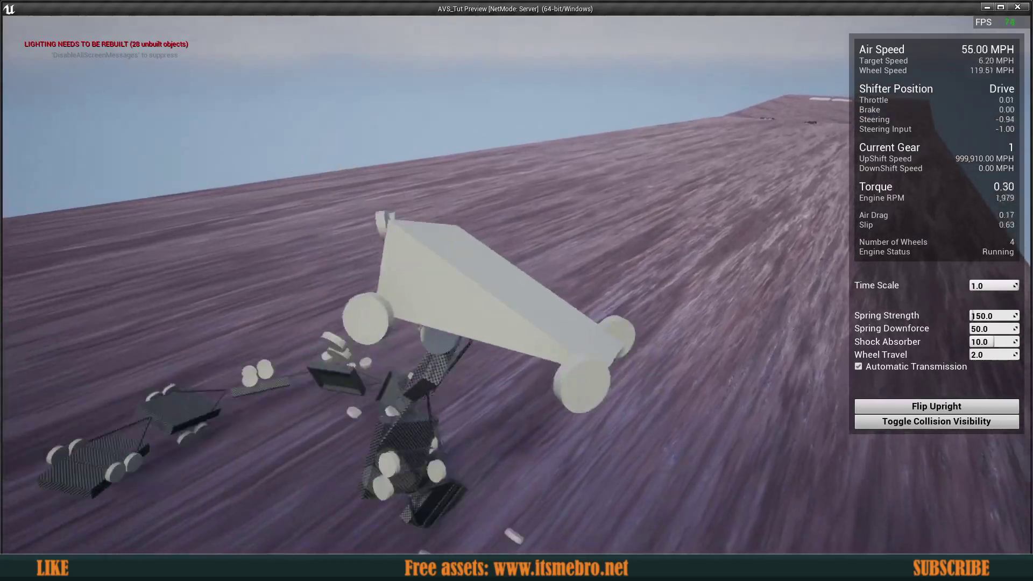
{"action": "key", "text": "w"}
{"action": "key", "text": "a"}
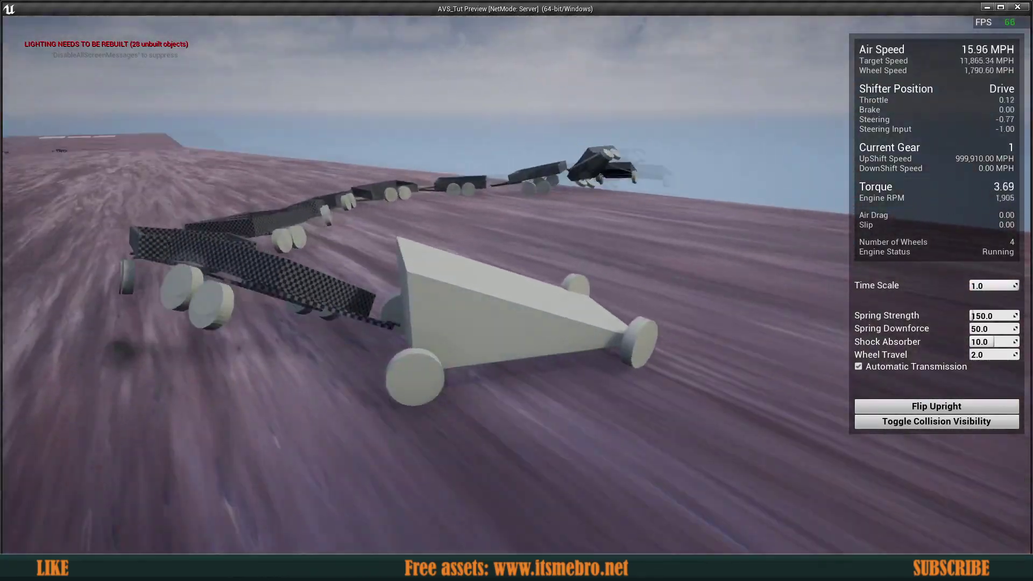